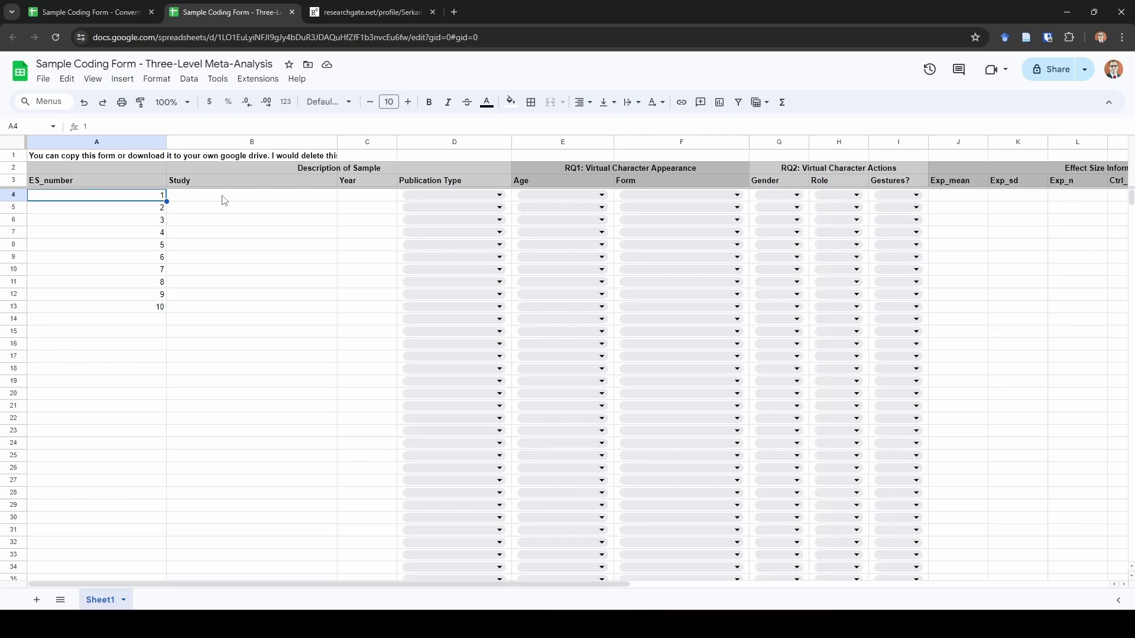
# Switch to the Dincer & Doganay paper and scroll back up to its first page.
pyautogui.click(408, 10)
pyautogui.moveTo(1129, 288); pyautogui.dragTo(1130, 102)
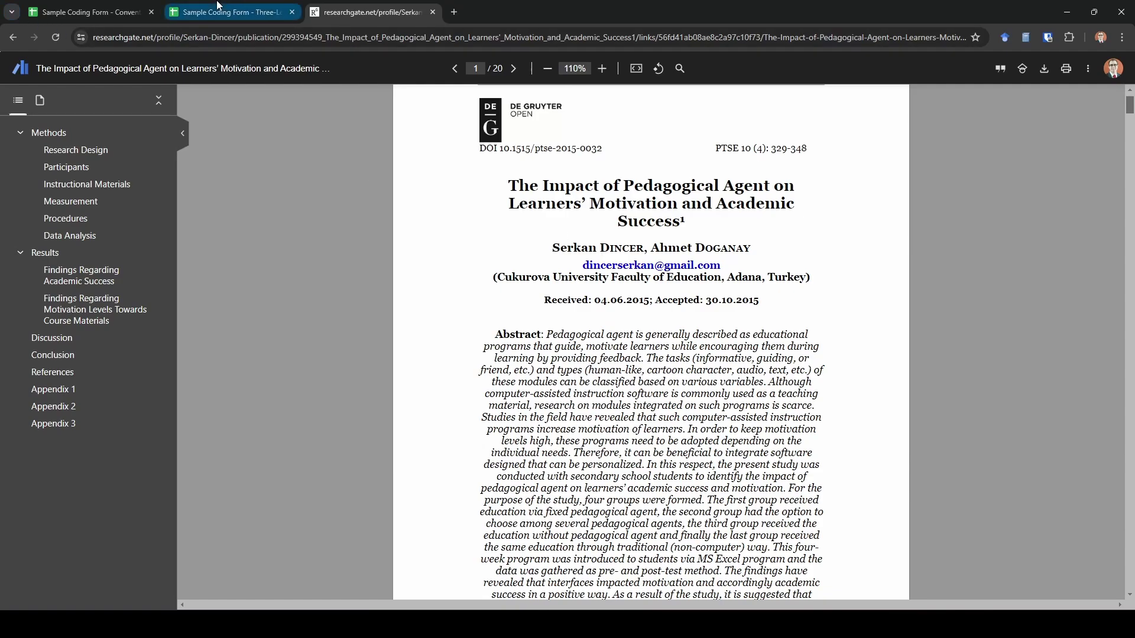
# Close the conventional coding form and enter 'Dincer & Doganay (2017)' and year 2017 in row 4.
pyautogui.click(152, 11)
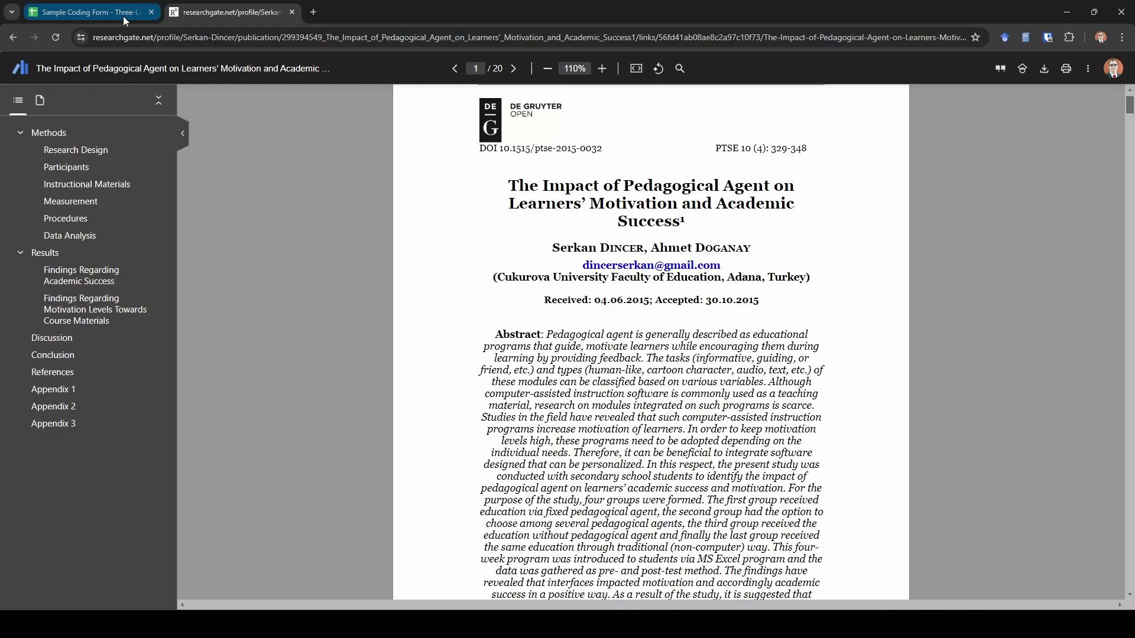
pyautogui.click(123, 16)
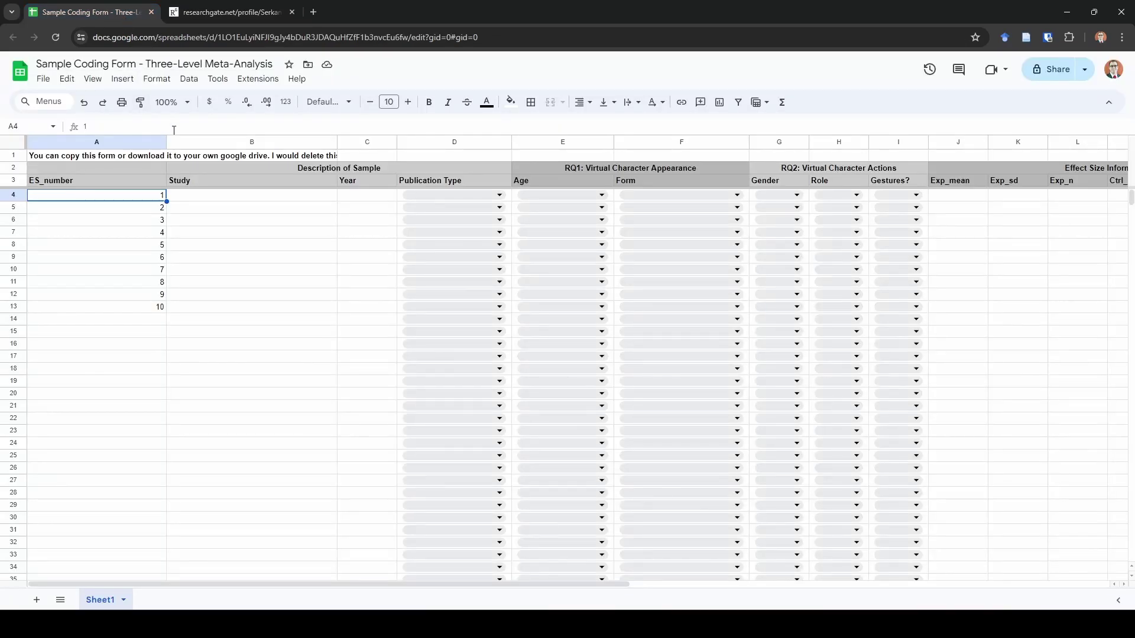
pyautogui.click(172, 200)
pyautogui.write('Dincer & Doganay')
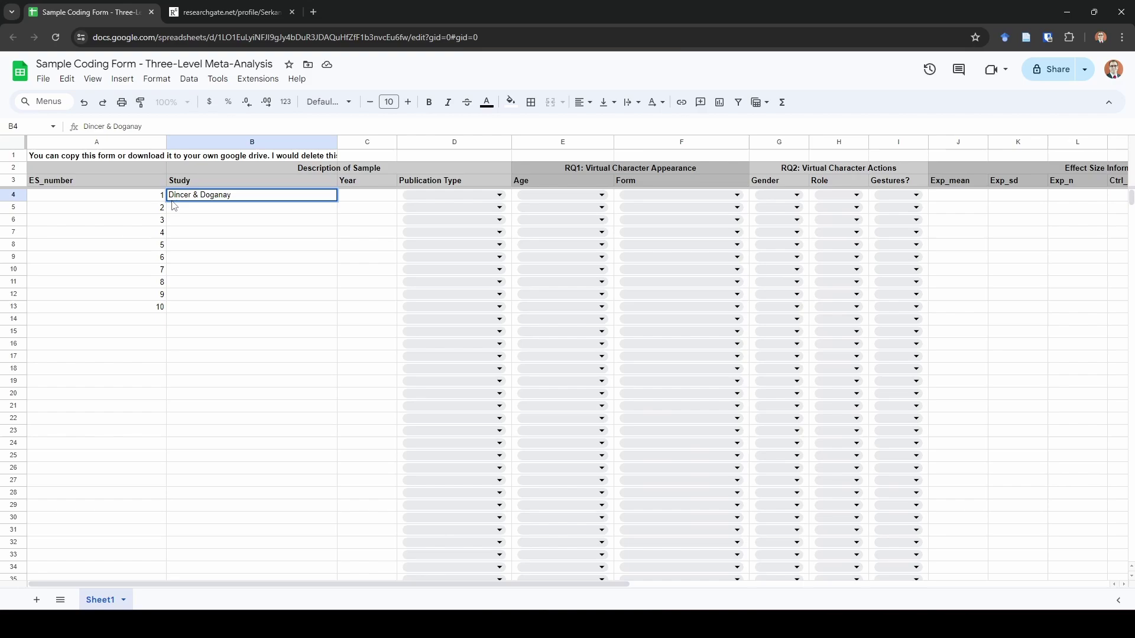
pyautogui.click(231, 12)
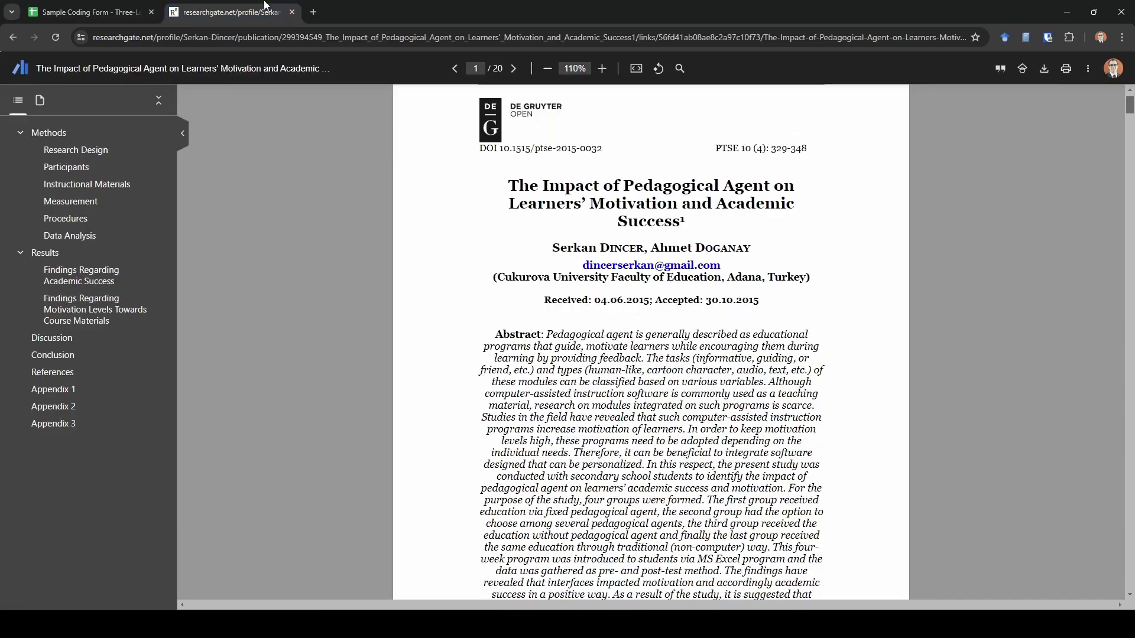
pyautogui.click(138, 6)
pyautogui.write('(2017)')
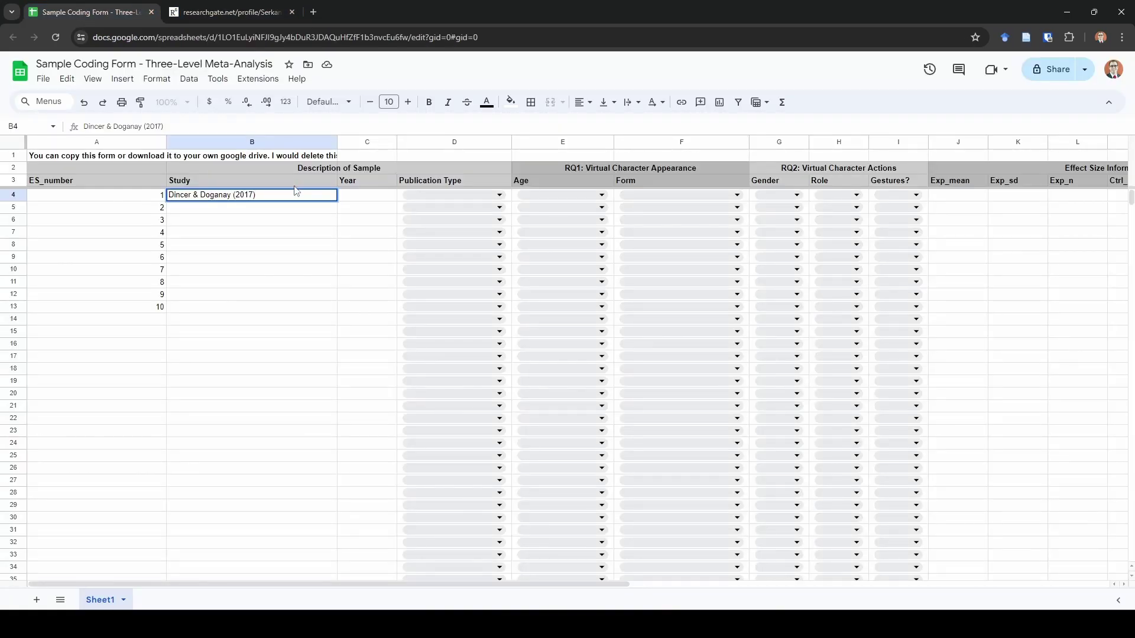
pyautogui.press('Tab')
pyautogui.write('2017')
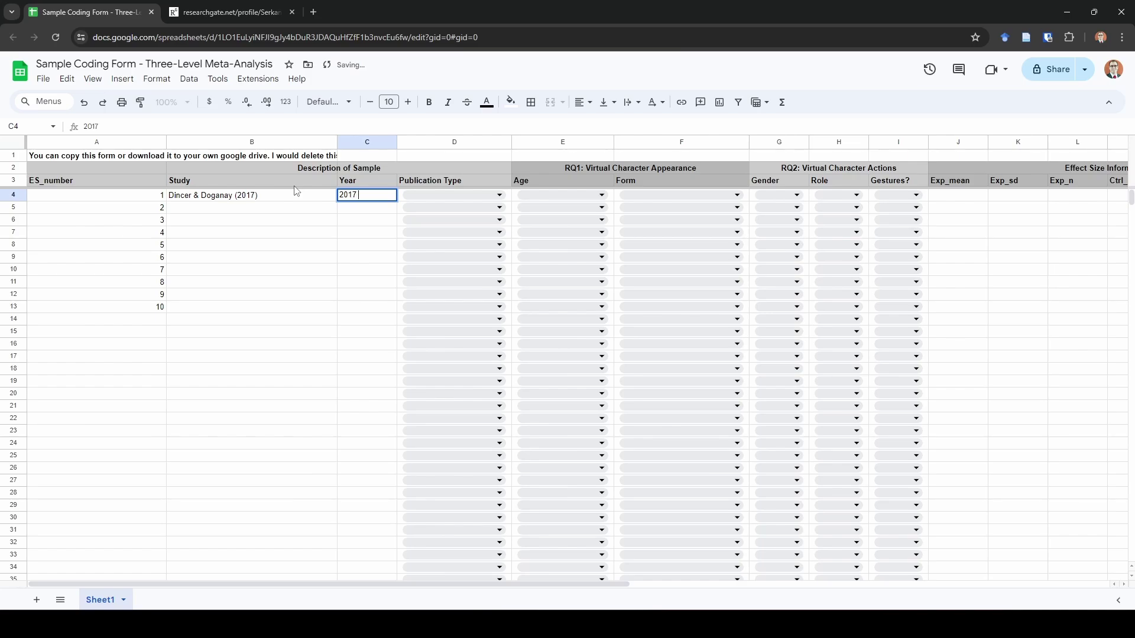
pyautogui.press('Tab')
# After checking the paper's date, correct row 4's year and study label to 2015.
pyautogui.click(189, 6)
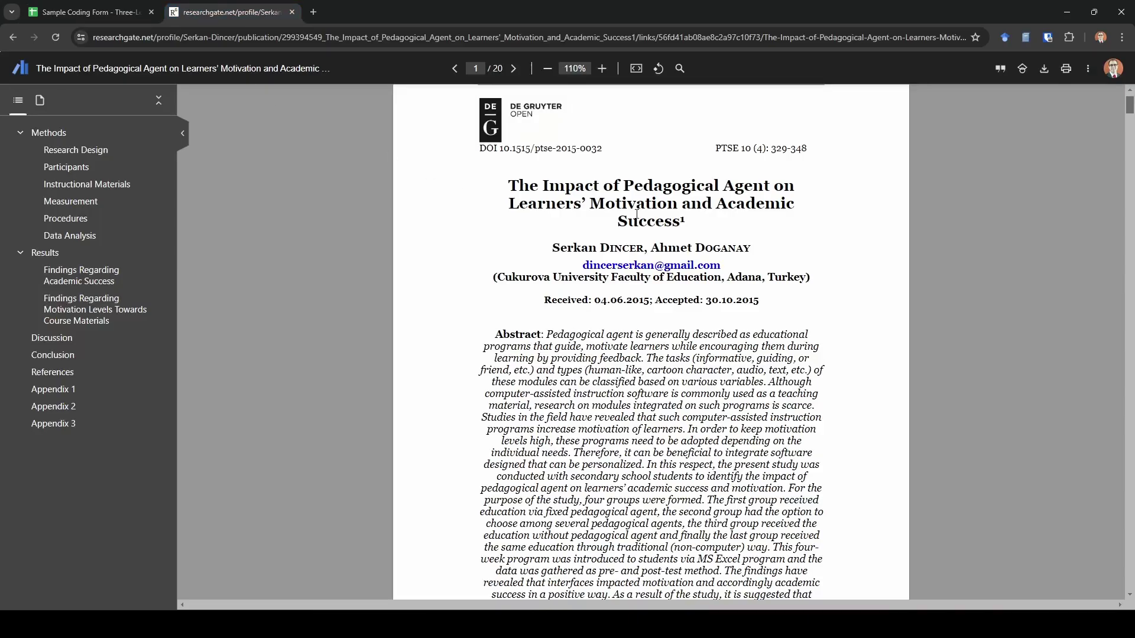
pyautogui.scroll(2, 627, 251)
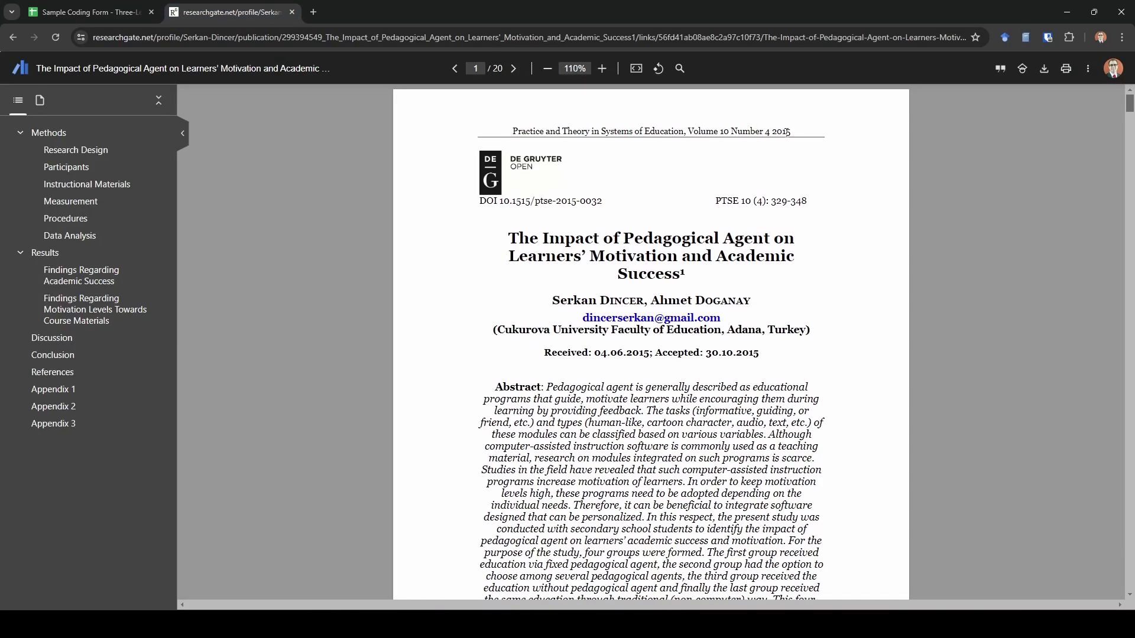
pyautogui.click(88, 12)
pyautogui.click(379, 200)
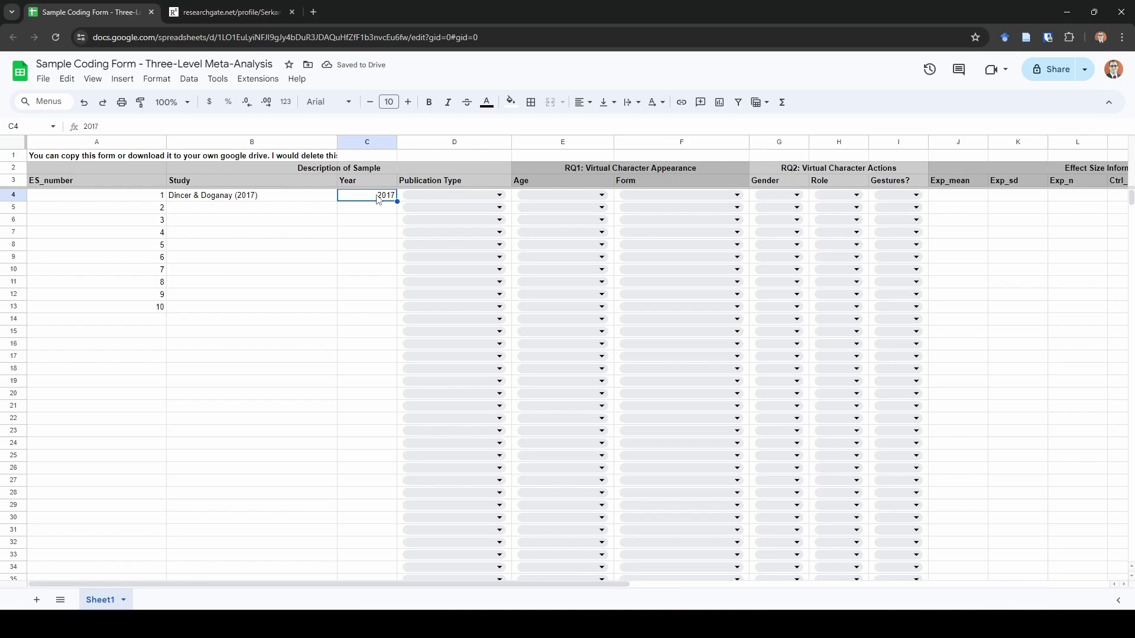
pyautogui.write('2015')
pyautogui.hotkey('shift', 'Tab')
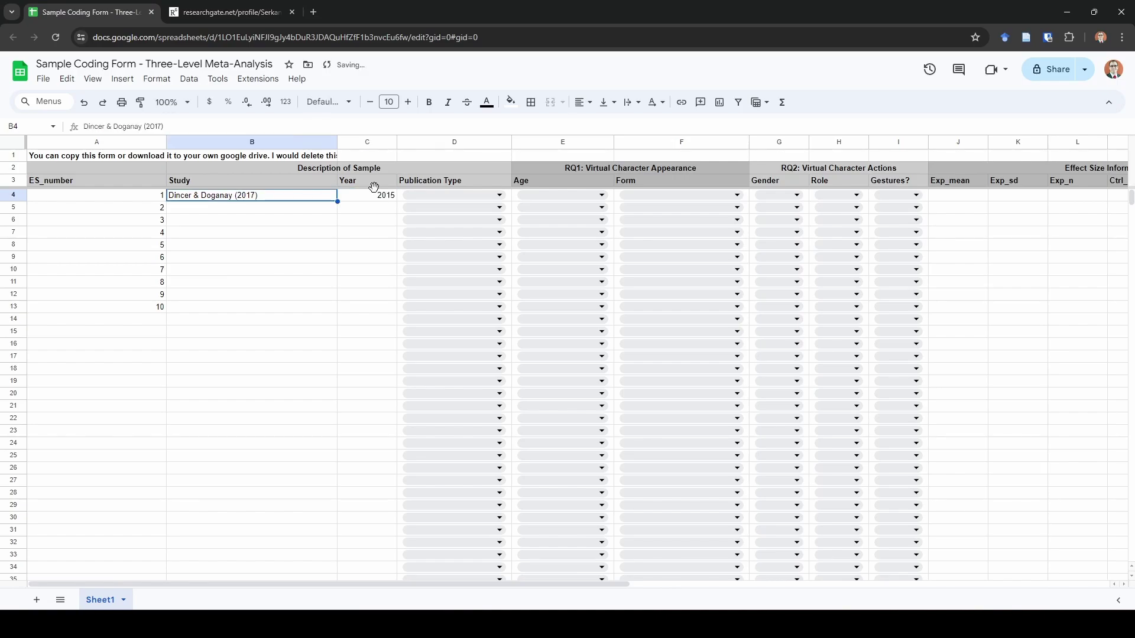
pyautogui.doubleClick(250, 195)
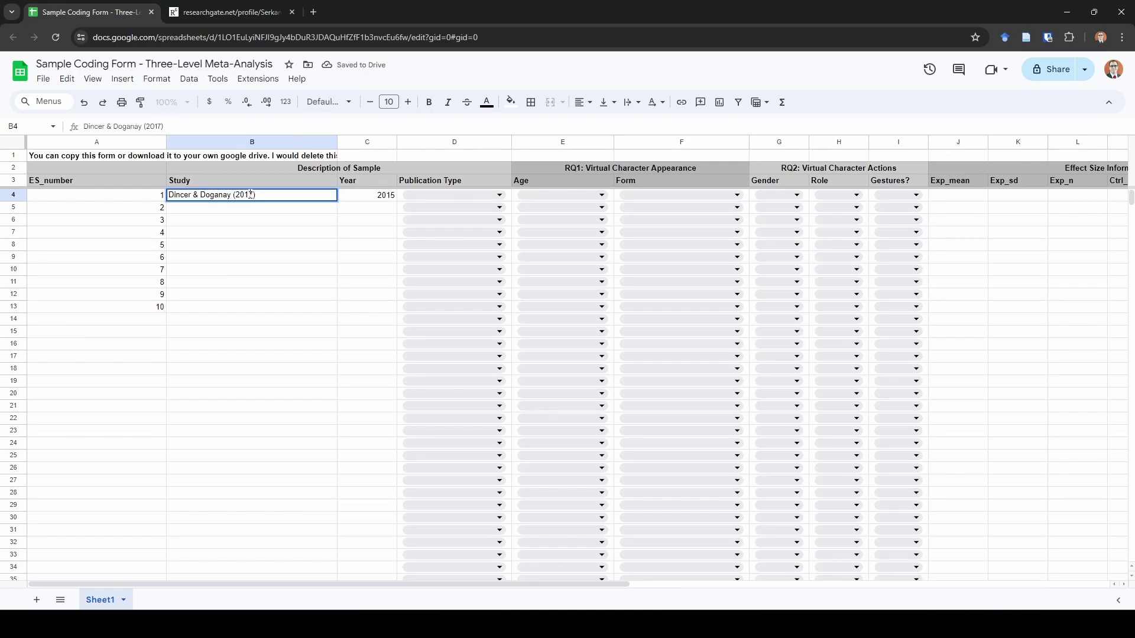
pyautogui.press('BackSpace')
pyautogui.write('5')
pyautogui.press('Tab')
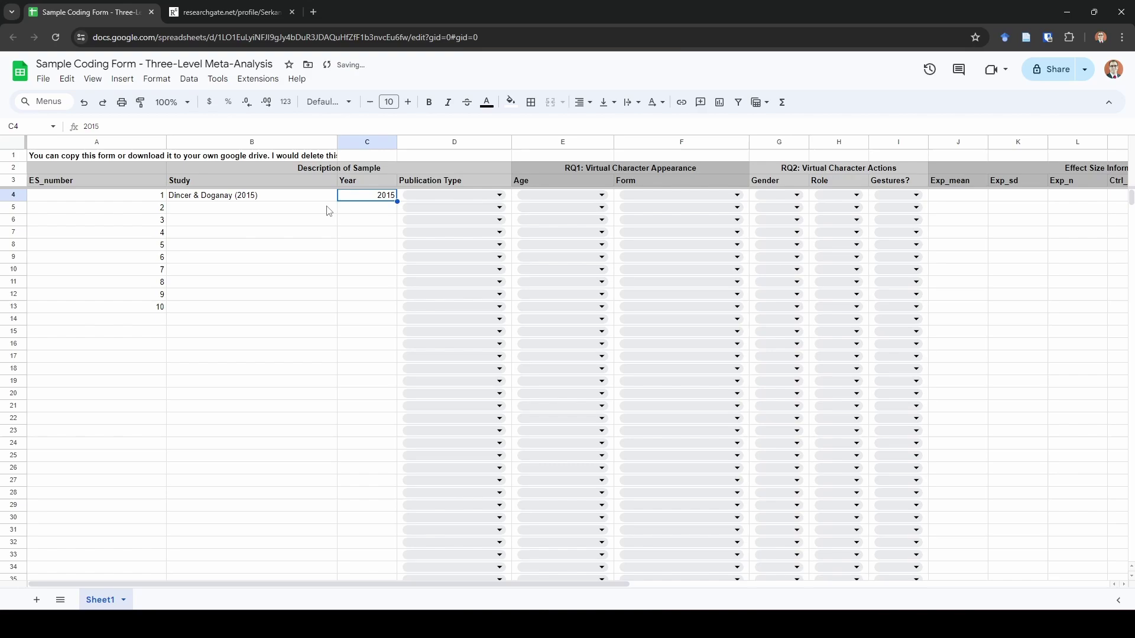
pyautogui.press('Tab')
pyautogui.press('Tab')
pyautogui.press('Tab')
pyautogui.press('Tab')
pyautogui.press('Tab')
pyautogui.press('Tab')
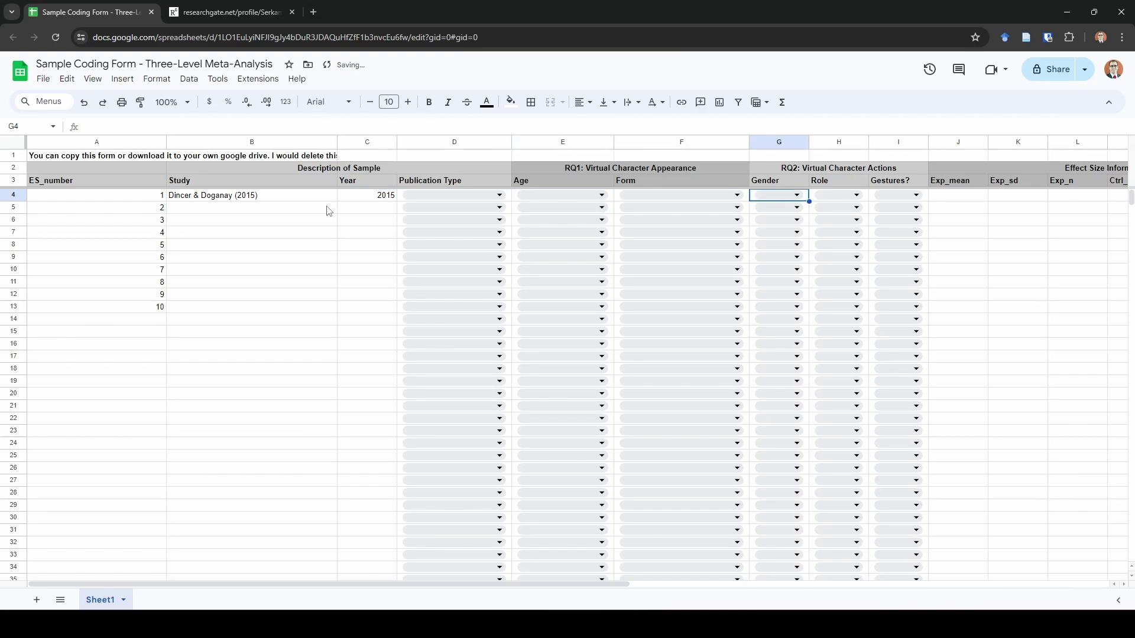
# Review the paper, then set D4's publication type to Journal article.
pyautogui.click(176, 8)
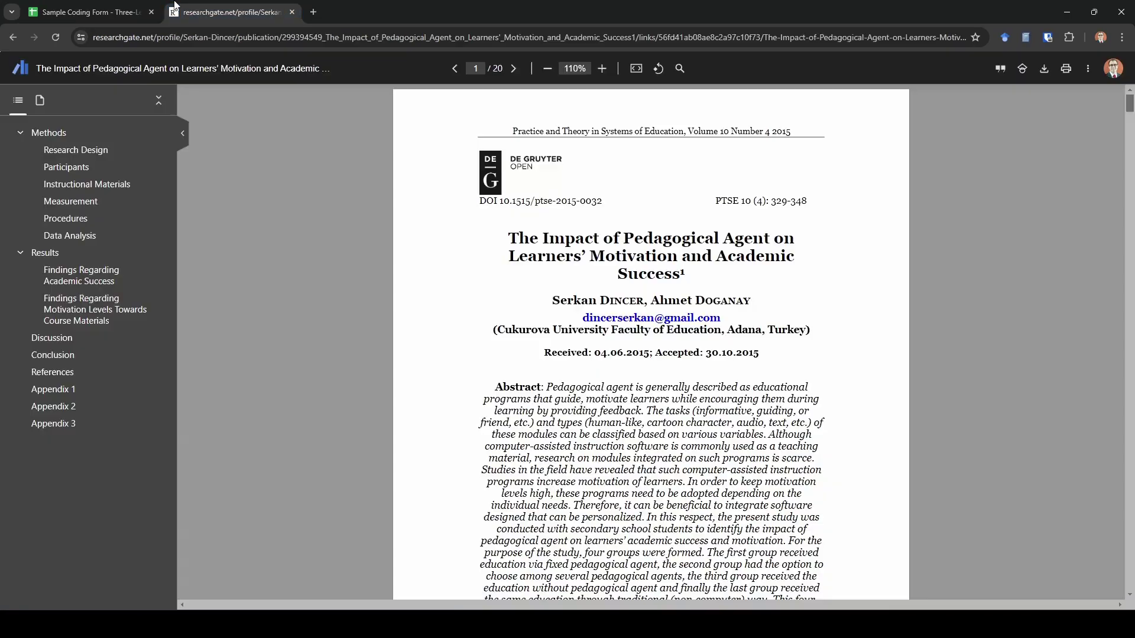
pyautogui.scroll(-4, 537, 232)
pyautogui.scroll(-2, 537, 232)
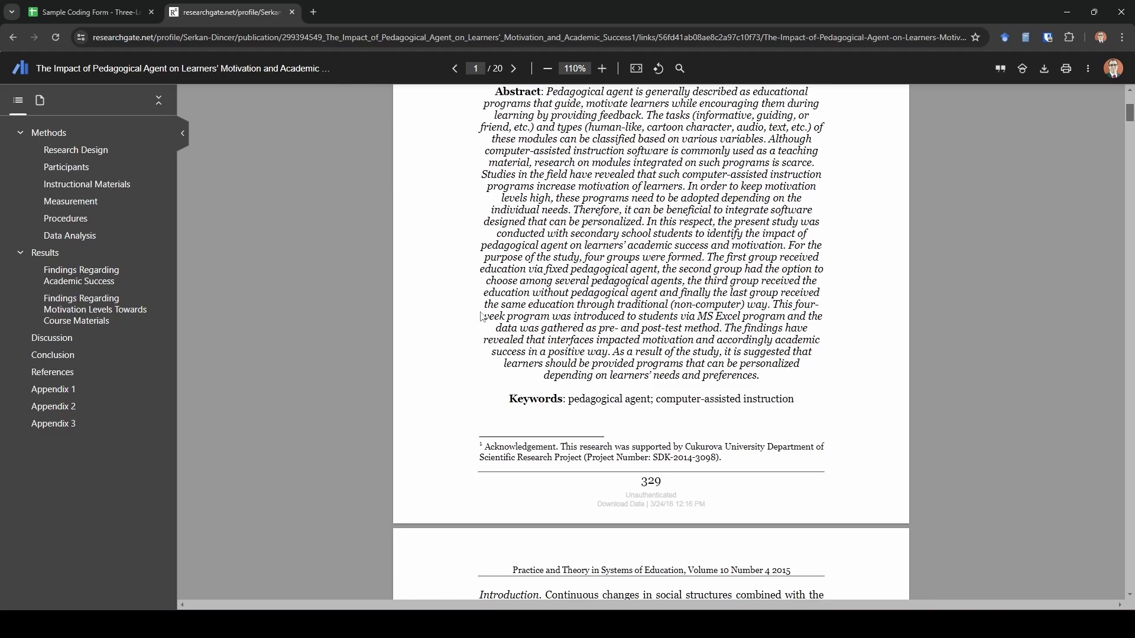
pyautogui.scroll(-3, 406, 305)
pyautogui.scroll(5, 384, 178)
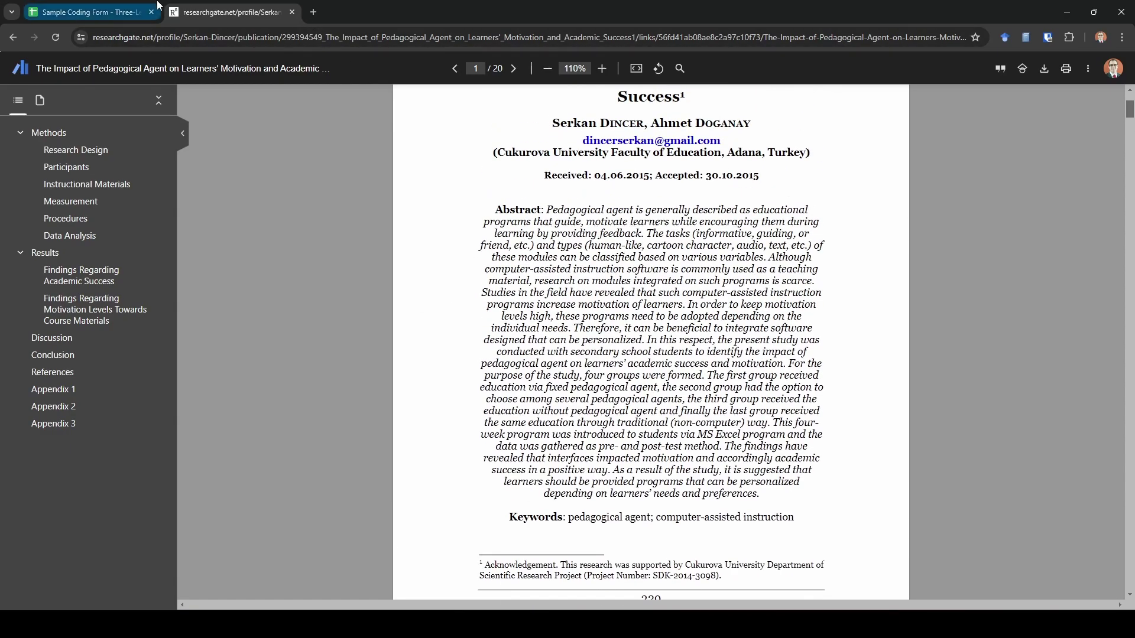
pyautogui.click(106, 8)
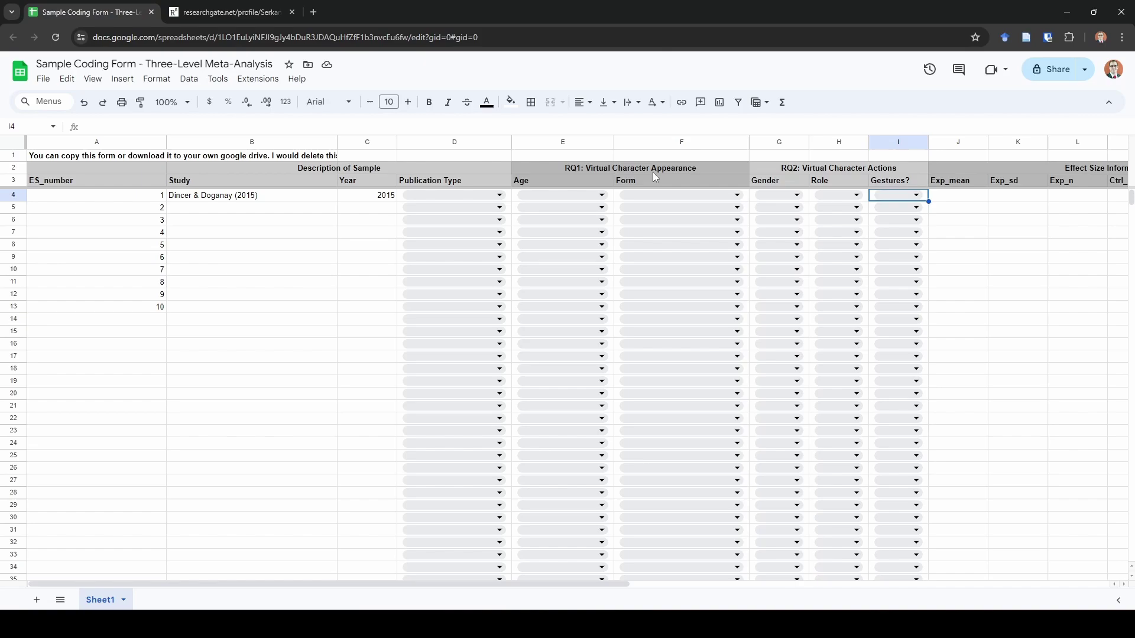
pyautogui.click(472, 196)
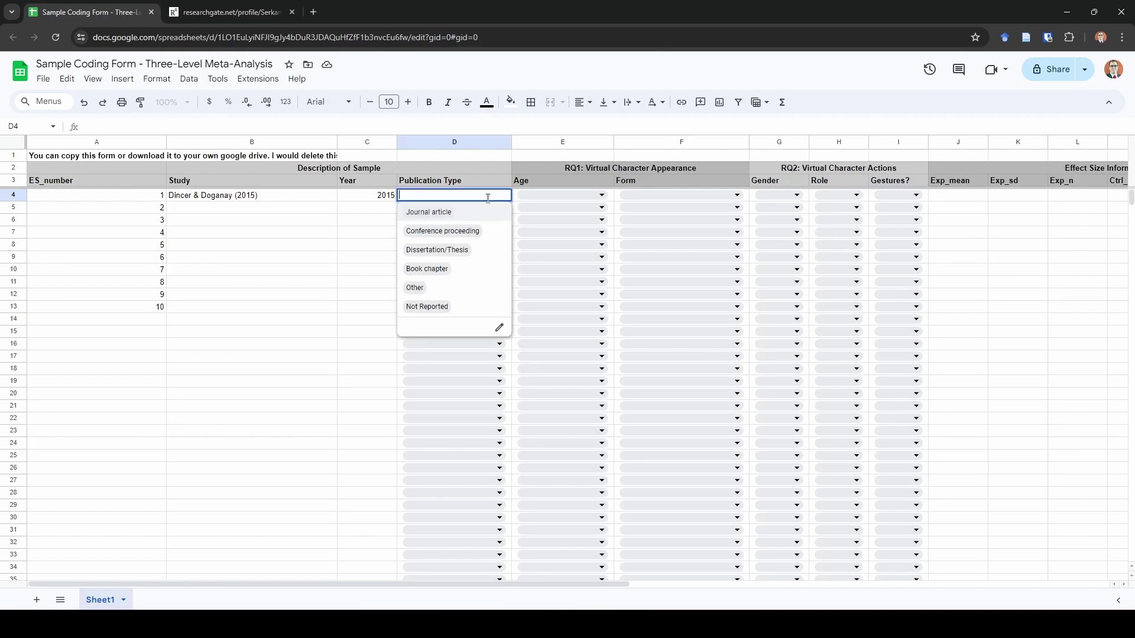
pyautogui.click(474, 219)
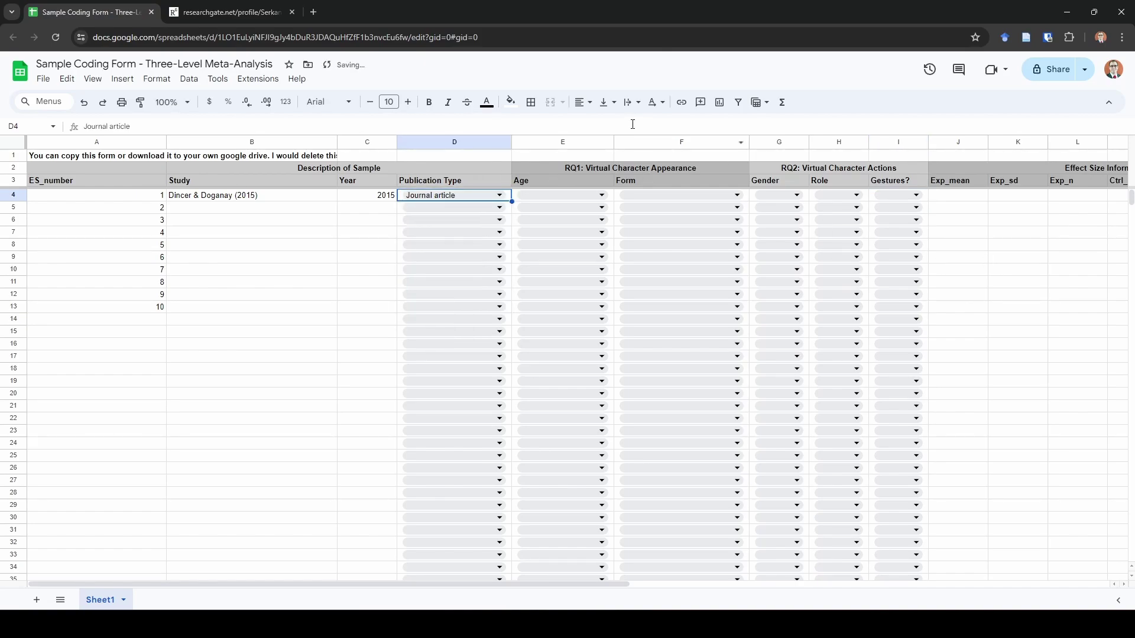
pyautogui.moveTo(562, 181); pyautogui.dragTo(899, 182)
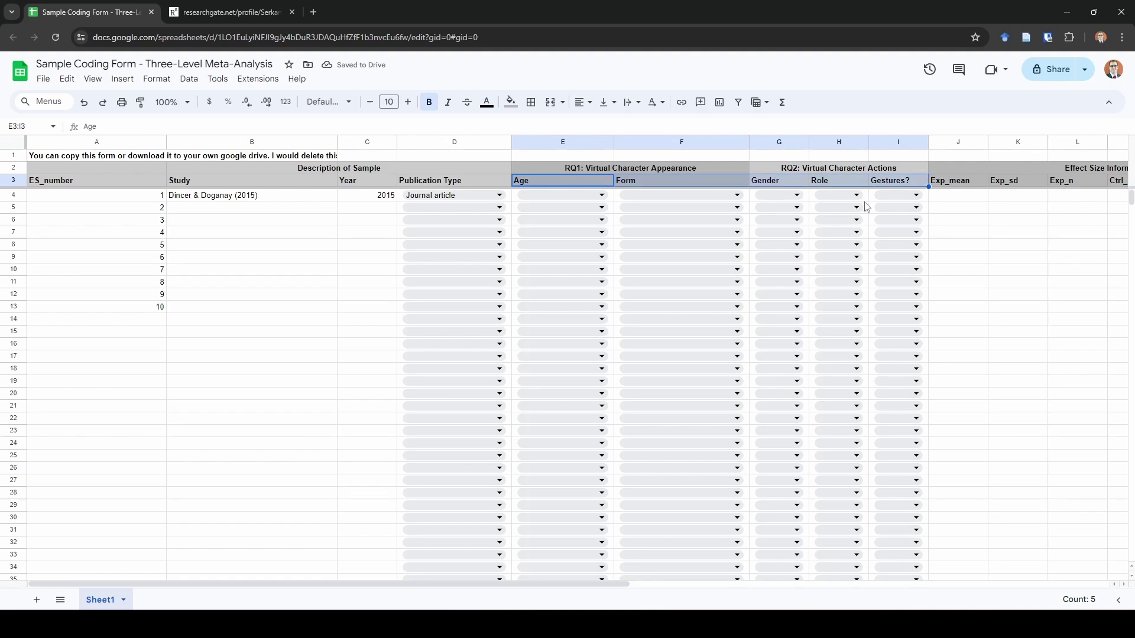
# Read the paper's Participants section, highlighting the three experimental, one control group phrase.
pyautogui.click(235, 17)
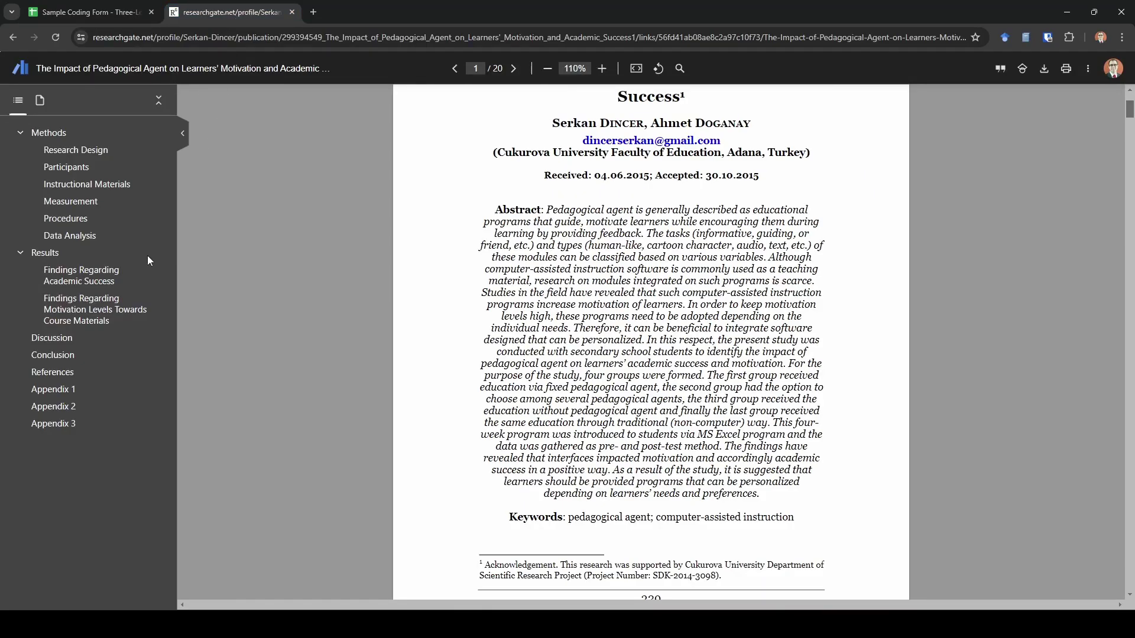
pyautogui.click(40, 132)
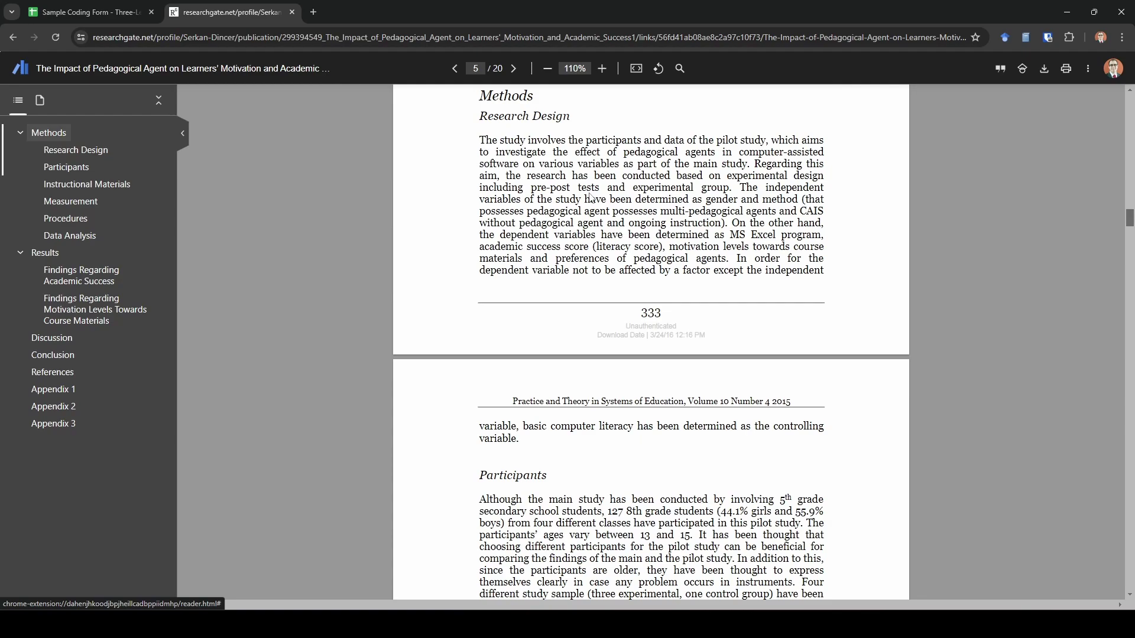
pyautogui.scroll(-4, 822, 224)
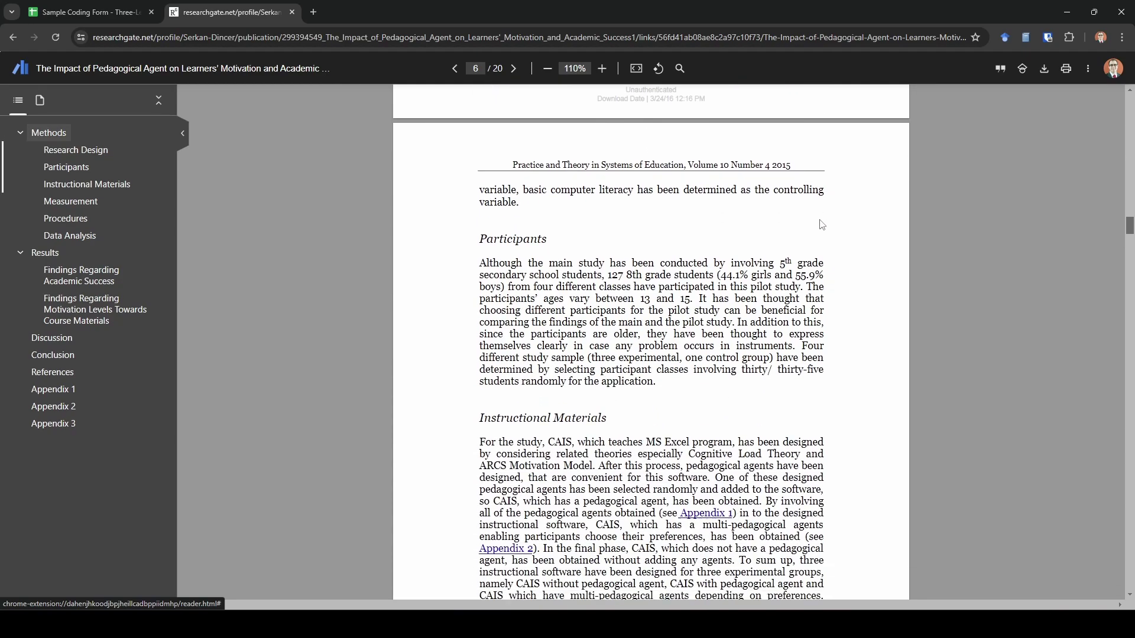
pyautogui.scroll(-2, 821, 225)
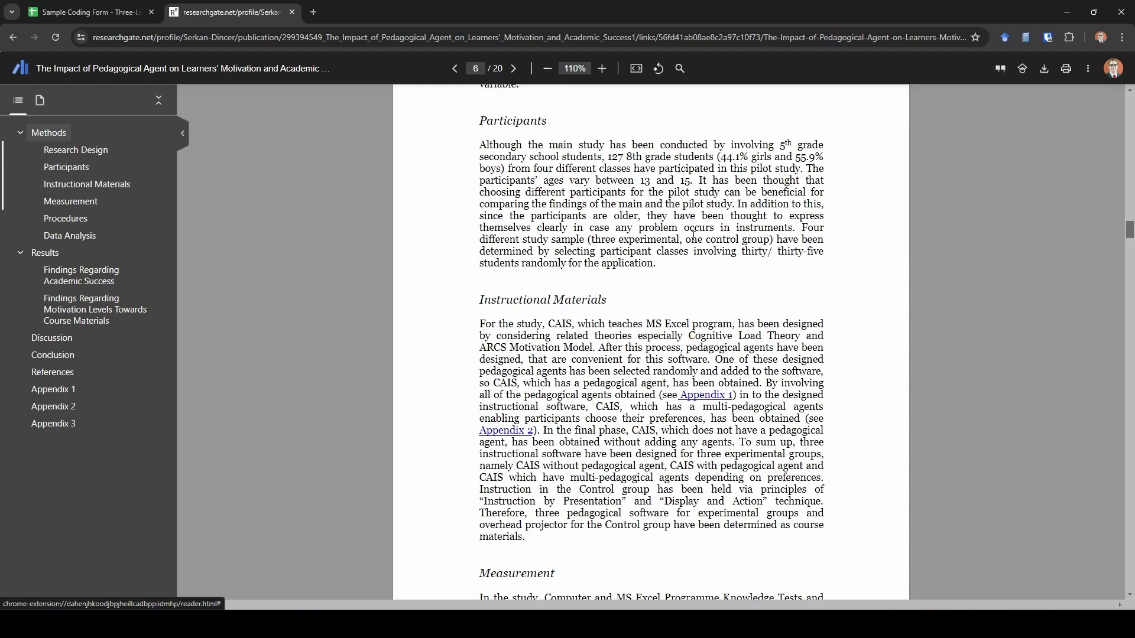
pyautogui.scroll(2, 699, 273)
pyautogui.scroll(2, 699, 273)
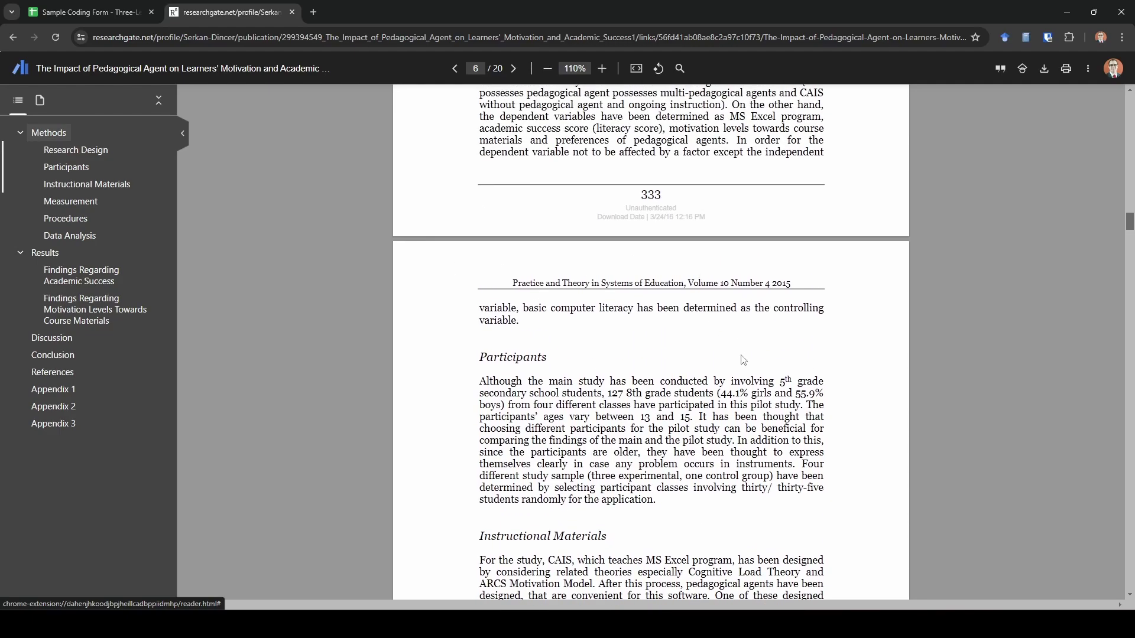
pyautogui.scroll(-2, 676, 417)
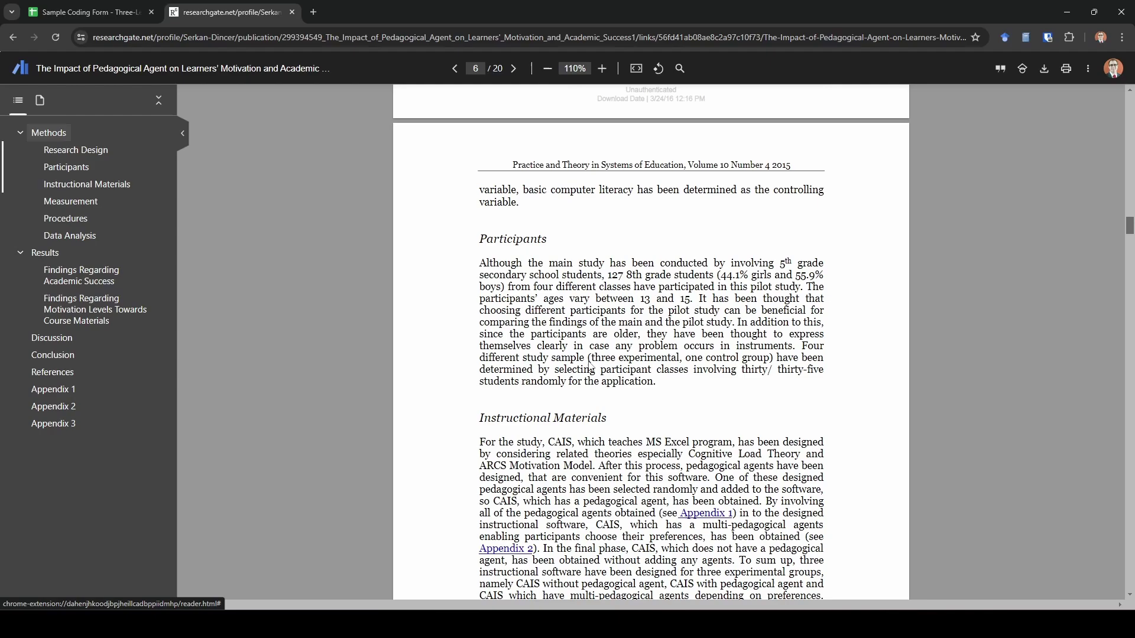
pyautogui.moveTo(592, 359); pyautogui.dragTo(774, 358)
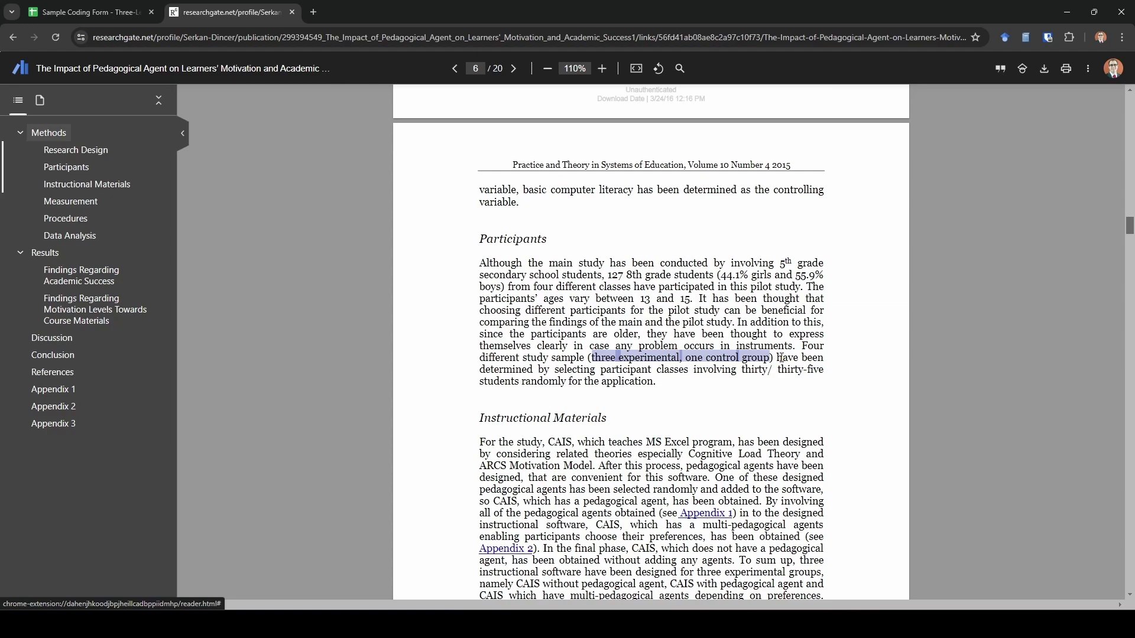
# Scroll down to Table 1 and highlight its Exp.1 and Control group headers.
pyautogui.scroll(-10, 757, 343)
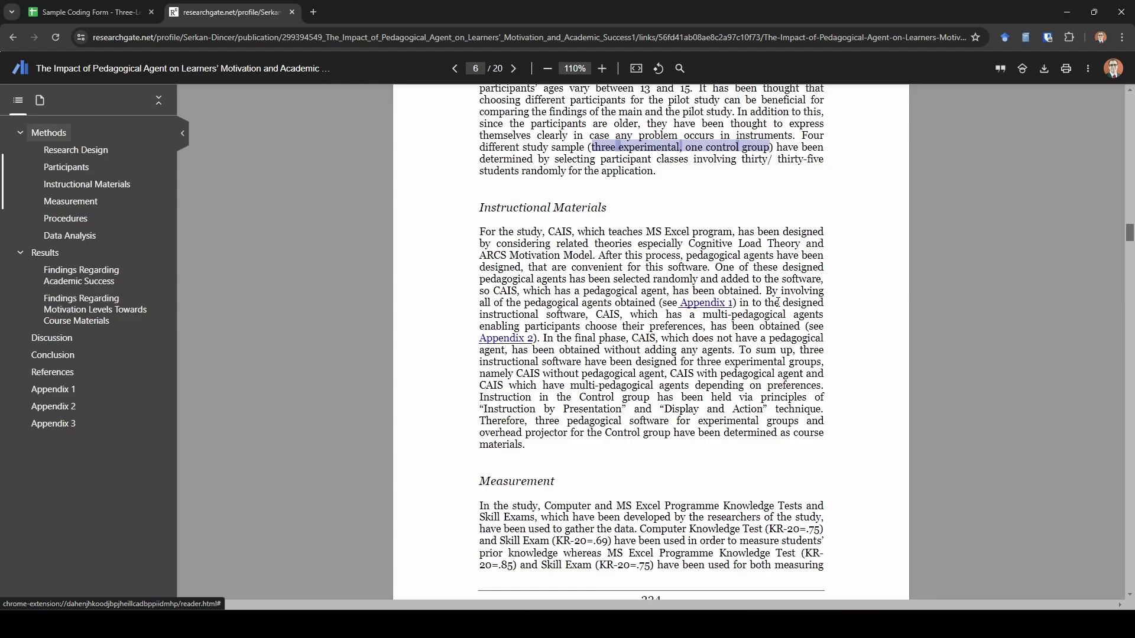
pyautogui.scroll(-15, 778, 303)
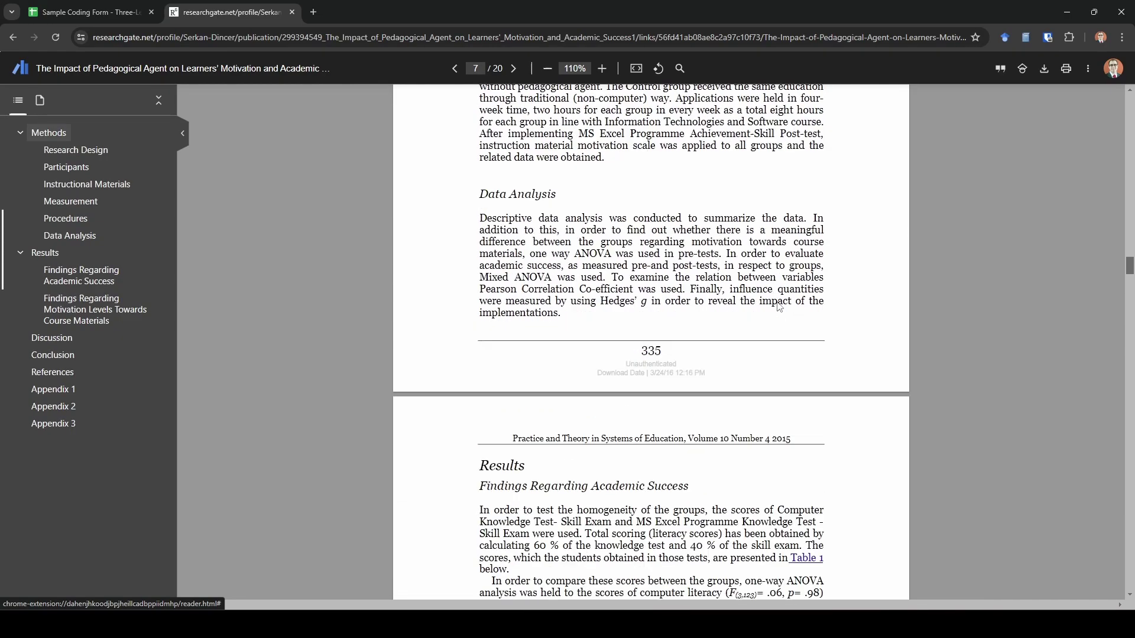
pyautogui.scroll(3, 778, 303)
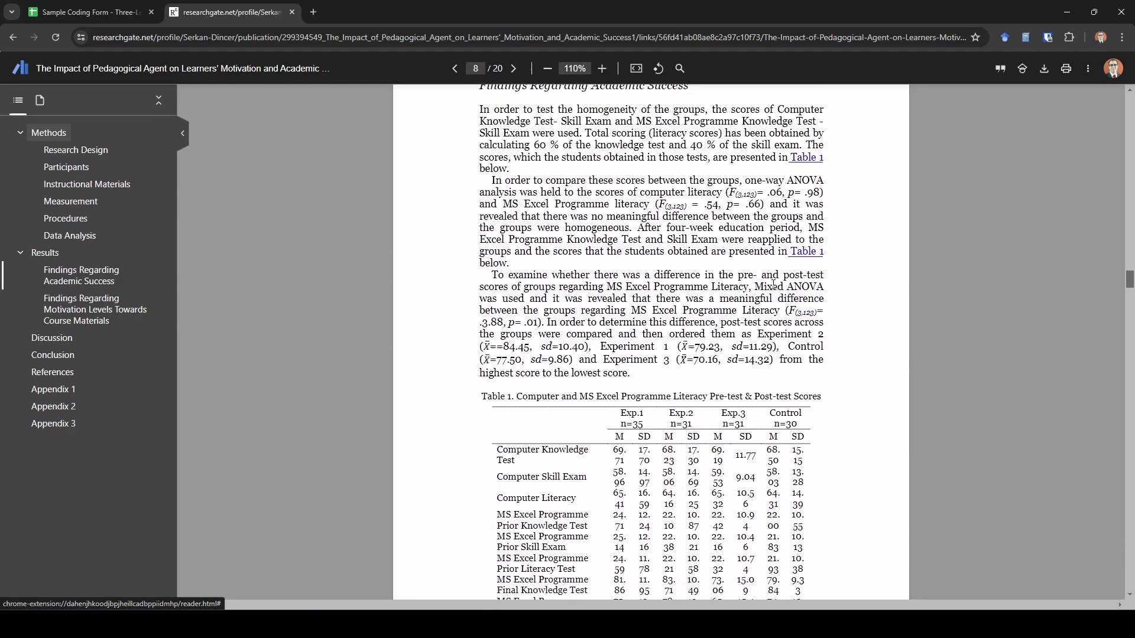
pyautogui.scroll(-5, 640, 241)
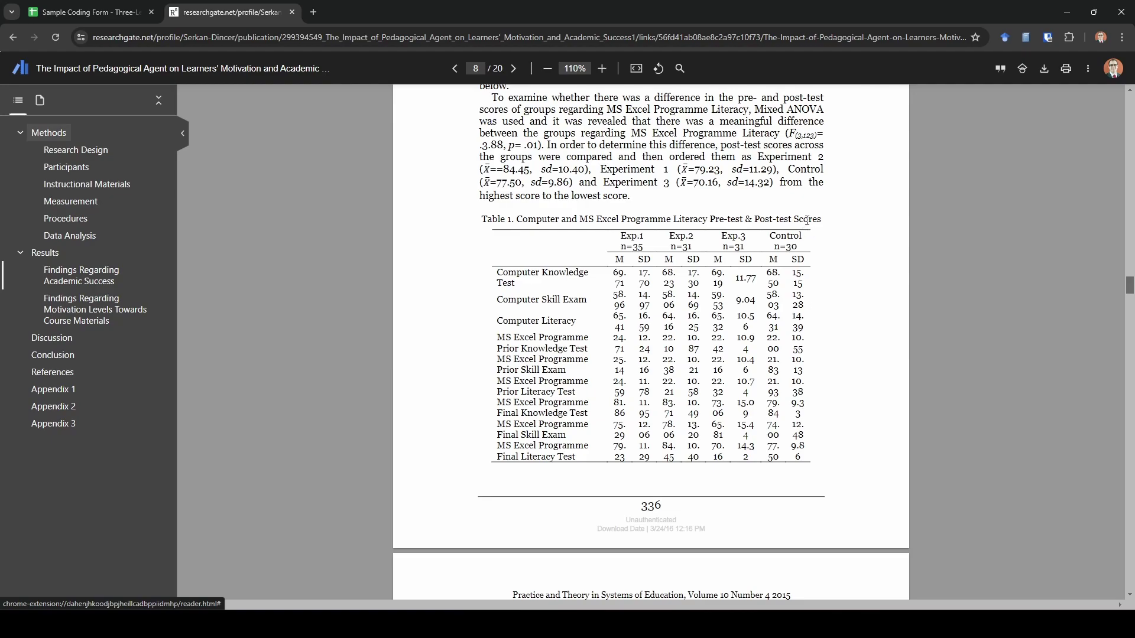
pyautogui.scroll(-2, 815, 215)
pyautogui.scroll(2, 816, 216)
pyautogui.moveTo(625, 236); pyautogui.dragTo(691, 238)
pyautogui.click(691, 237)
pyautogui.moveTo(808, 239); pyautogui.dragTo(787, 239)
pyautogui.scroll(-1, 834, 240)
# Copy the 'Dincer & Doganay (2015)' study name from B4 into B5 and B6.
pyautogui.click(130, 5)
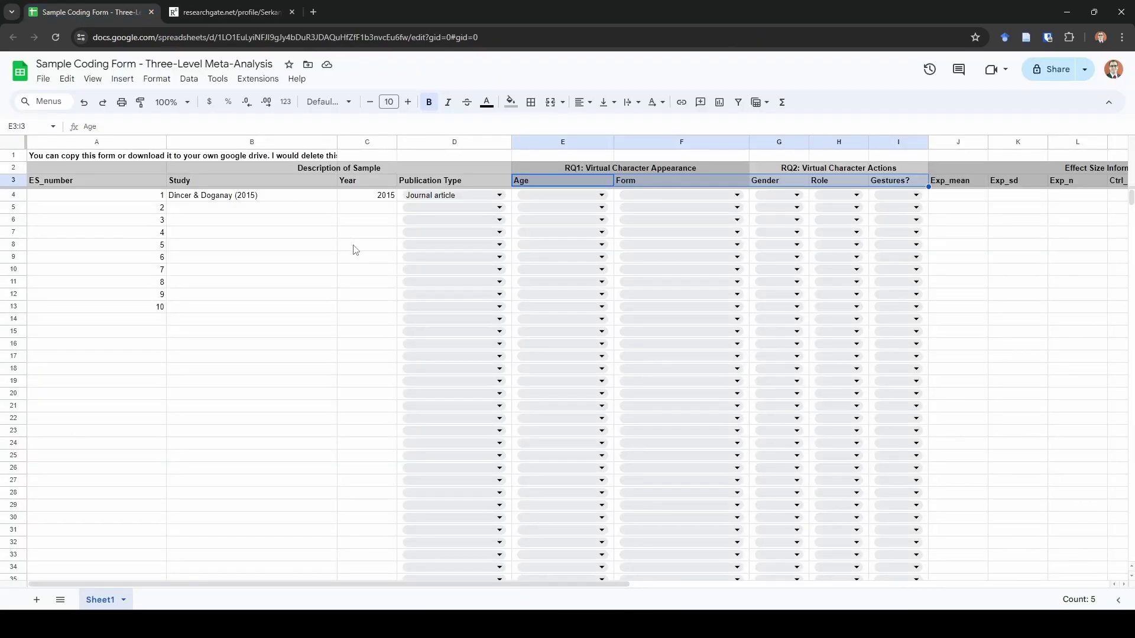
pyautogui.click(308, 199)
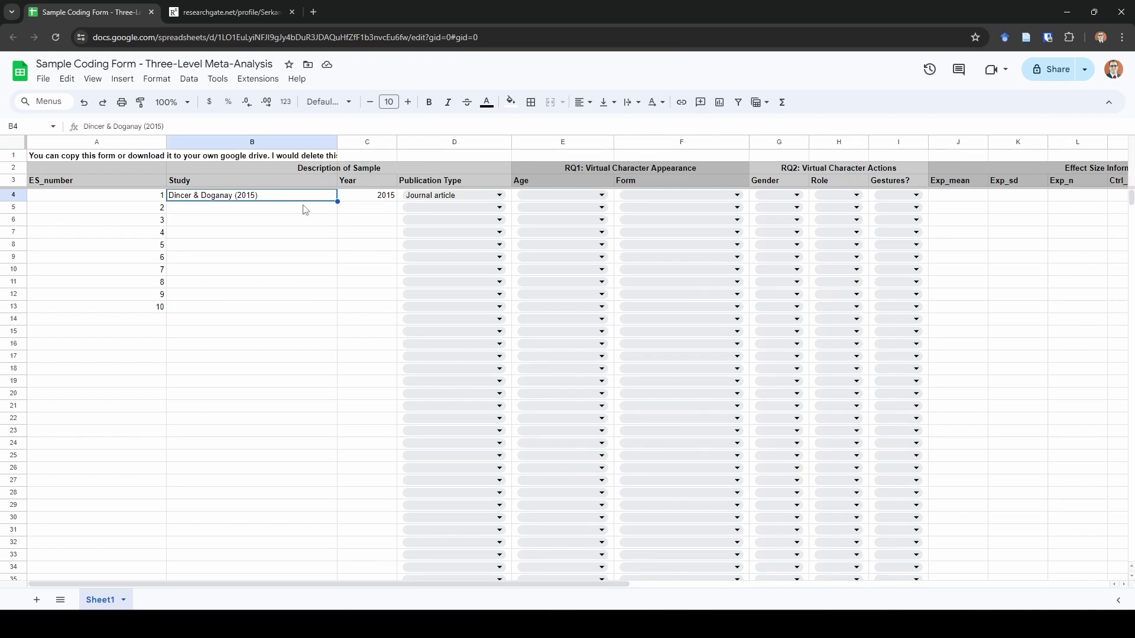
pyautogui.press('Down')
pyautogui.write('Dincer & Doganay (2015)')
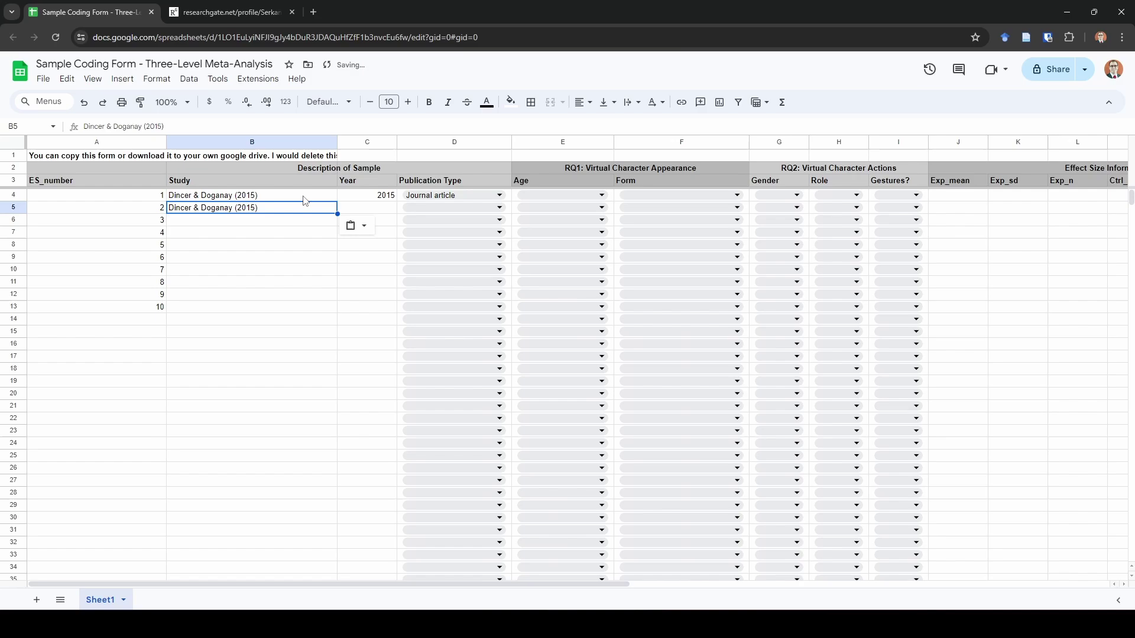
pyautogui.press('Down')
pyautogui.write('Dincer & Doganay (2015)')
pyautogui.click(305, 201)
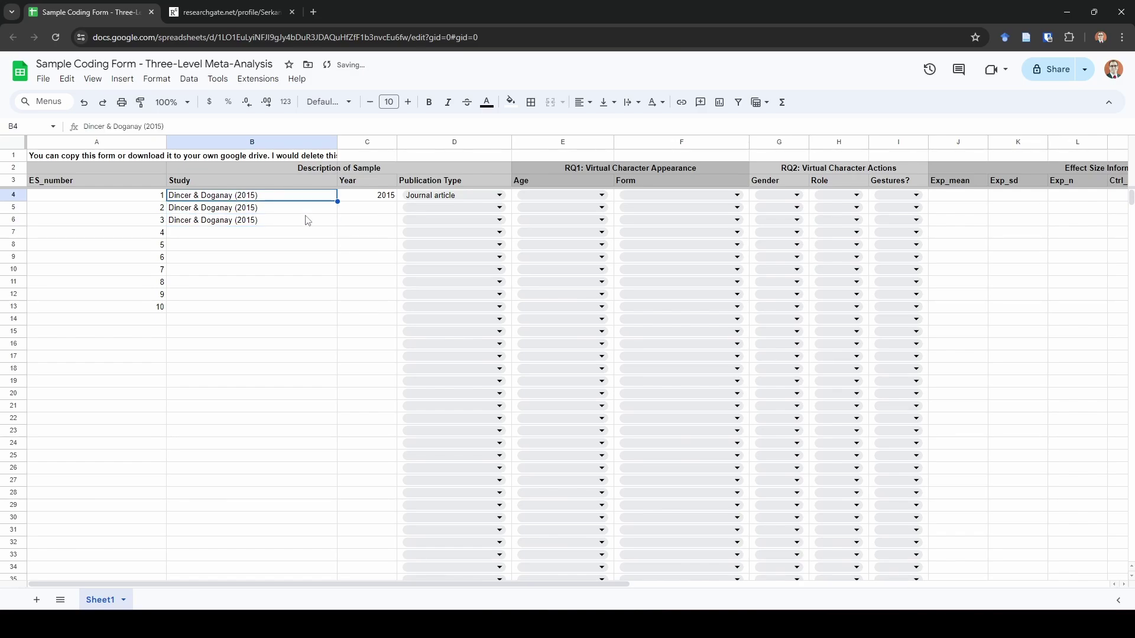
# Insert a column before Year, title it 'Comparison' in C3, and widen it.
pyautogui.click(367, 142)
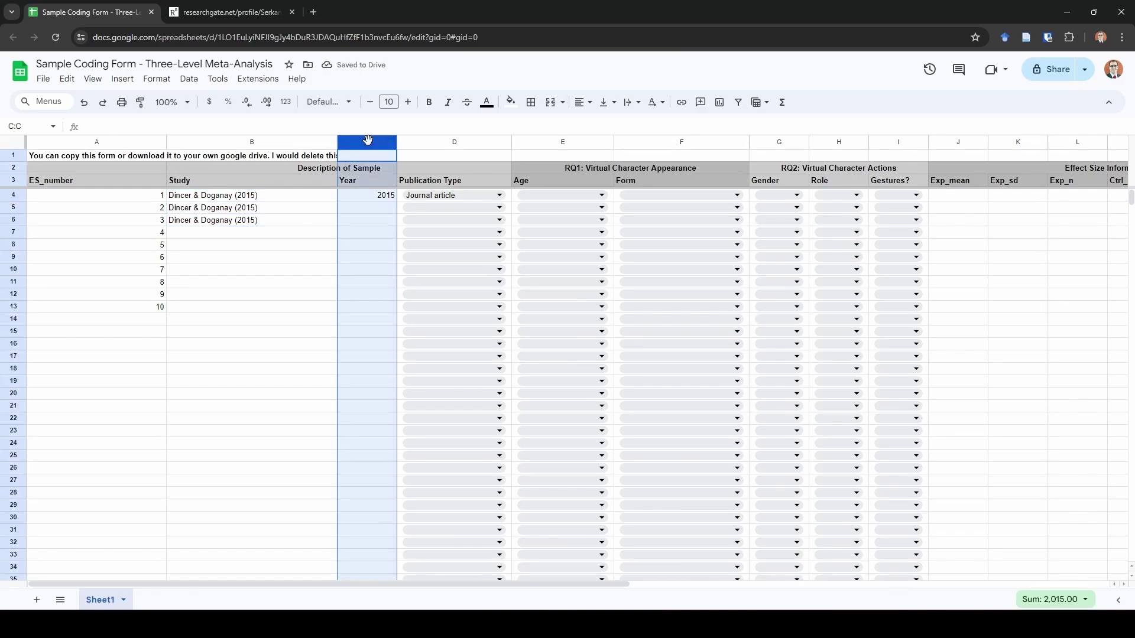
pyautogui.rightClick(367, 141)
pyautogui.click(393, 240)
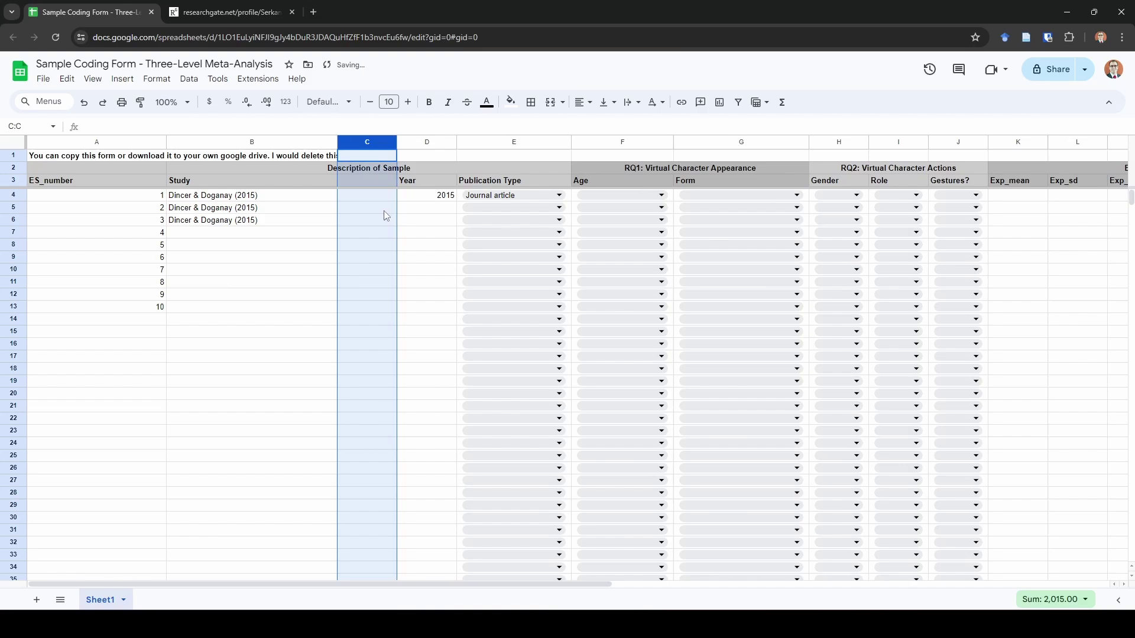
pyautogui.doubleClick(379, 184)
pyautogui.write('Comparison')
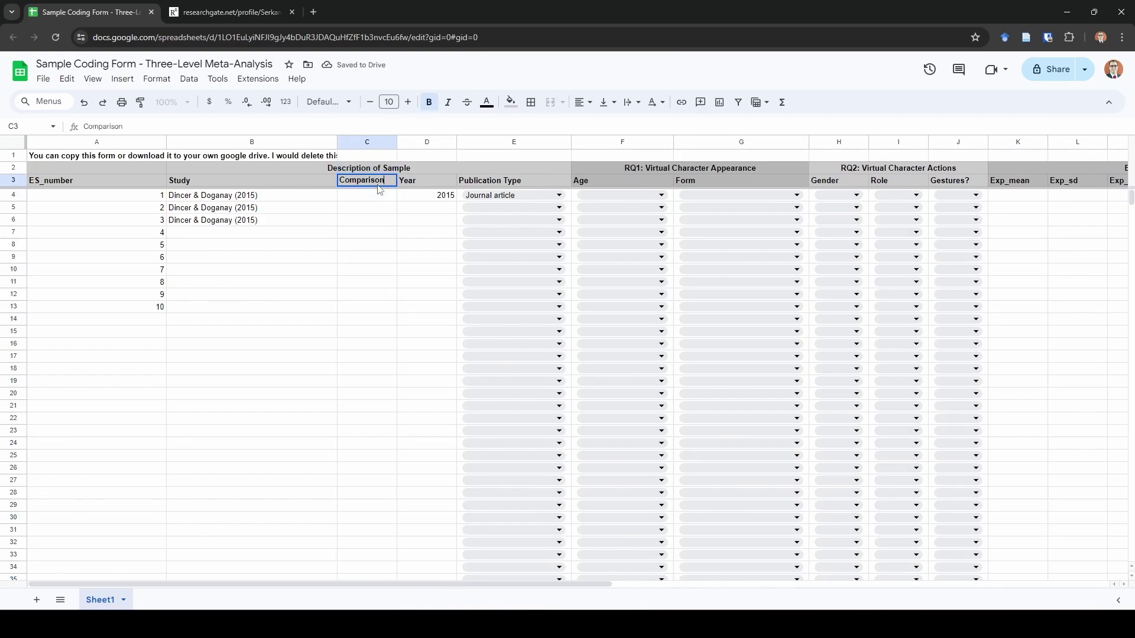
pyautogui.press('Return')
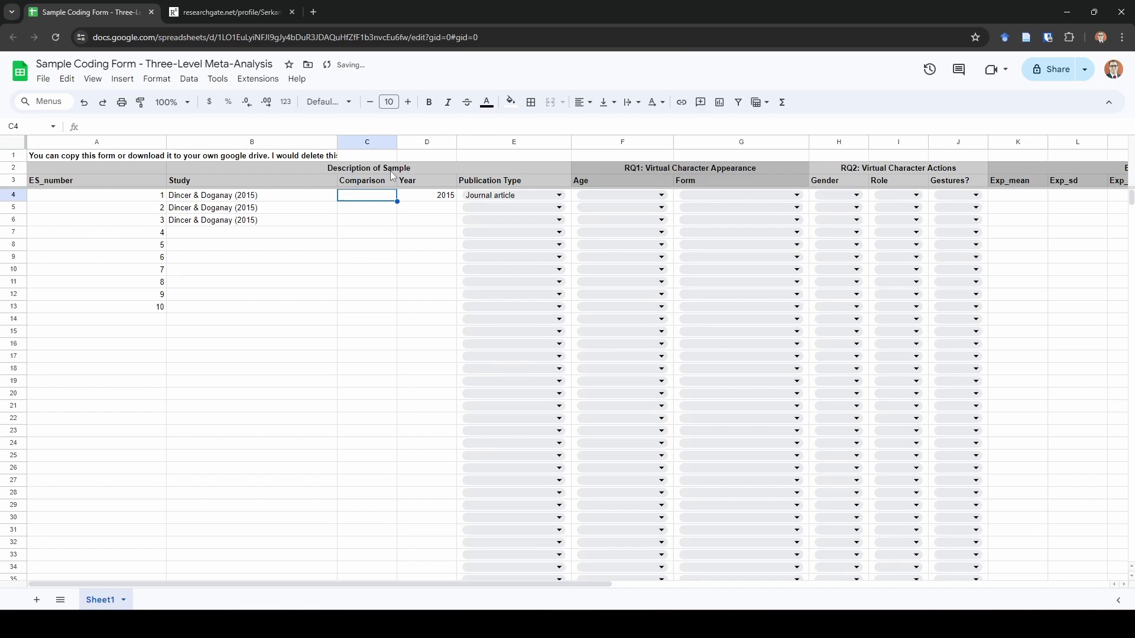
pyautogui.moveTo(398, 143); pyautogui.dragTo(549, 142)
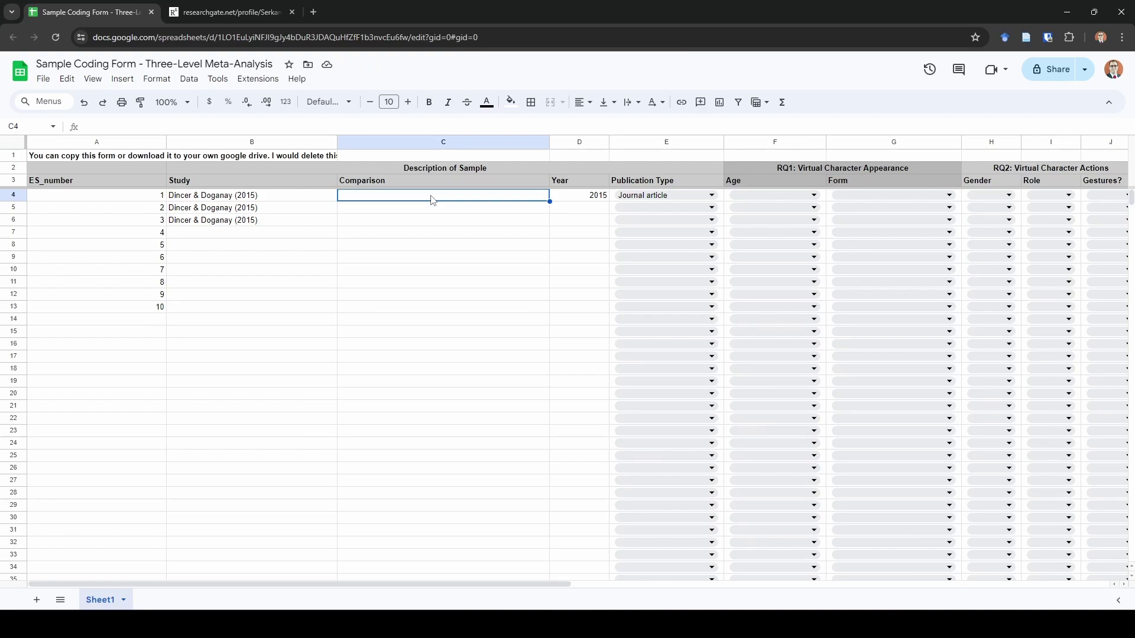
# Enter comparison labels Group 1 vs Ctrl, Group 2 vs Croll, and Group 3 vs Ctrl in C4:C6.
pyautogui.doubleClick(432, 199)
pyautogui.write('Exp')
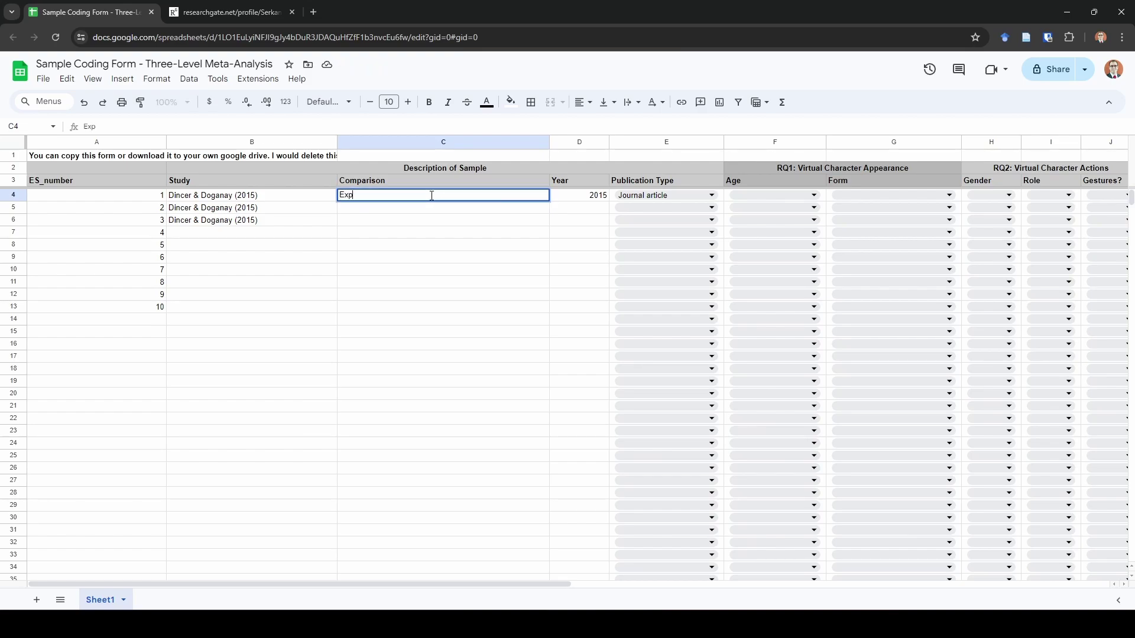
pyautogui.press('BackSpace')
pyautogui.press('BackSpace')
pyautogui.press('BackSpace')
pyautogui.write('Group 1 vs Ctrl')
pyautogui.press('Return')
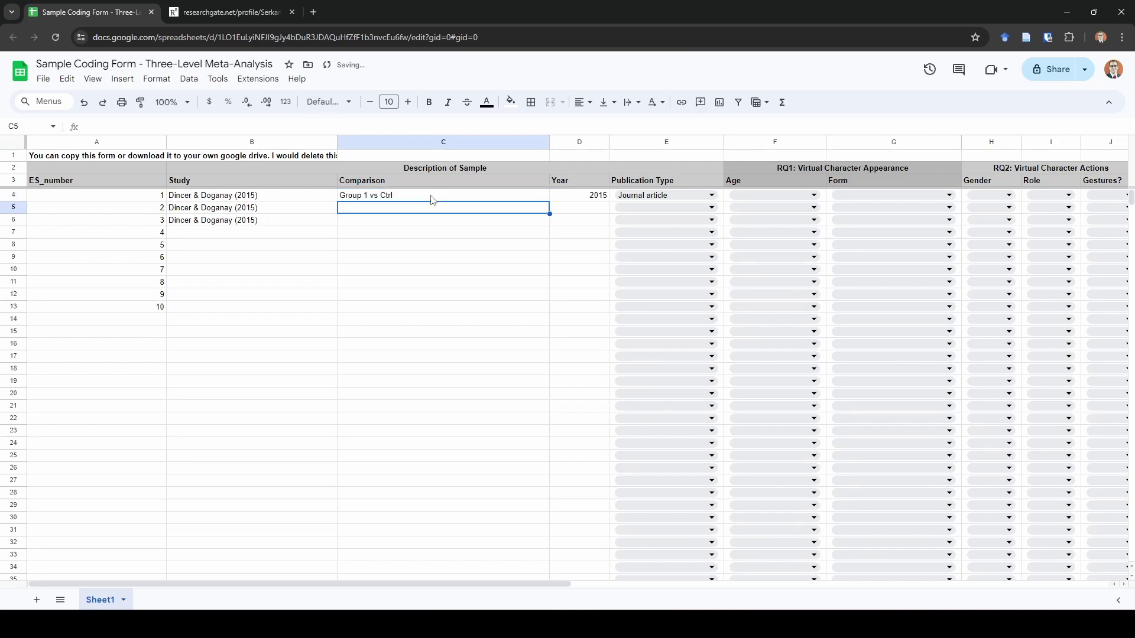
pyautogui.write('Group 2 vs C')
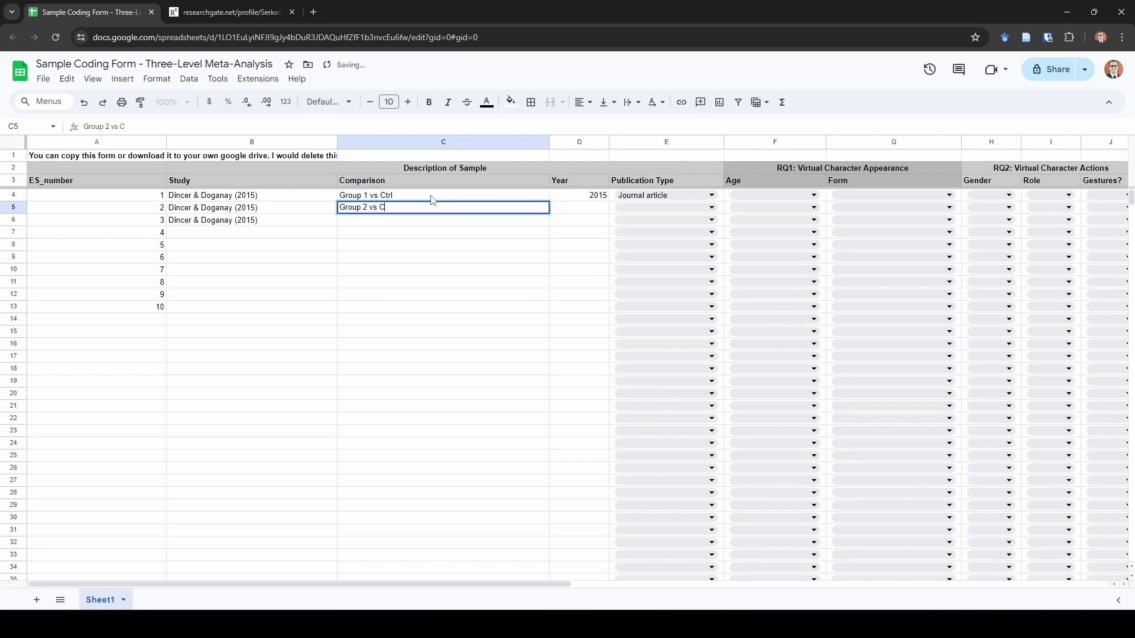
pyautogui.write('roll')
pyautogui.press('Return')
pyautogui.write('Grou')
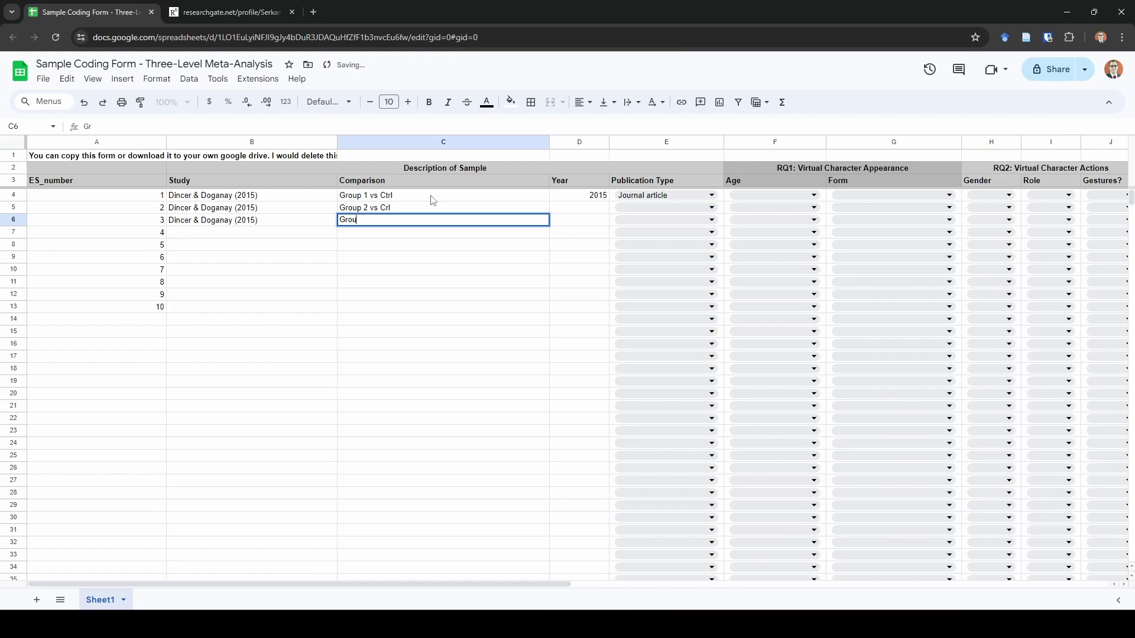
pyautogui.write('p 3 vs Ctrl')
pyautogui.press('Tab')
# Give rows 5 and 6 year 2015 and publication type Journal article.
pyautogui.press('Up')
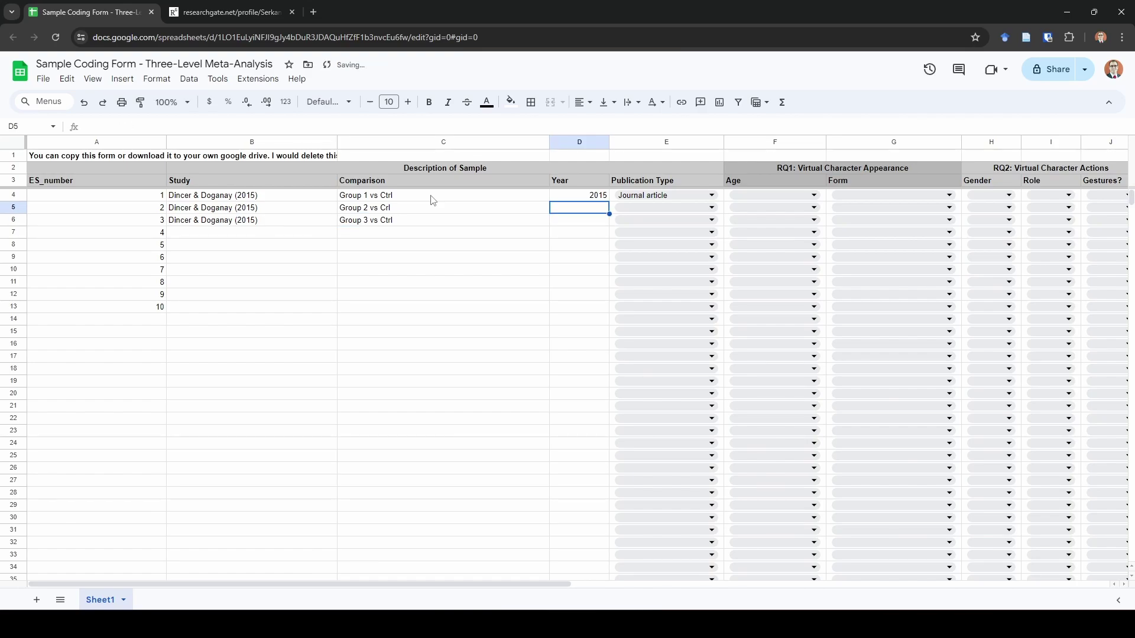
pyautogui.write('2015')
pyautogui.press('Return')
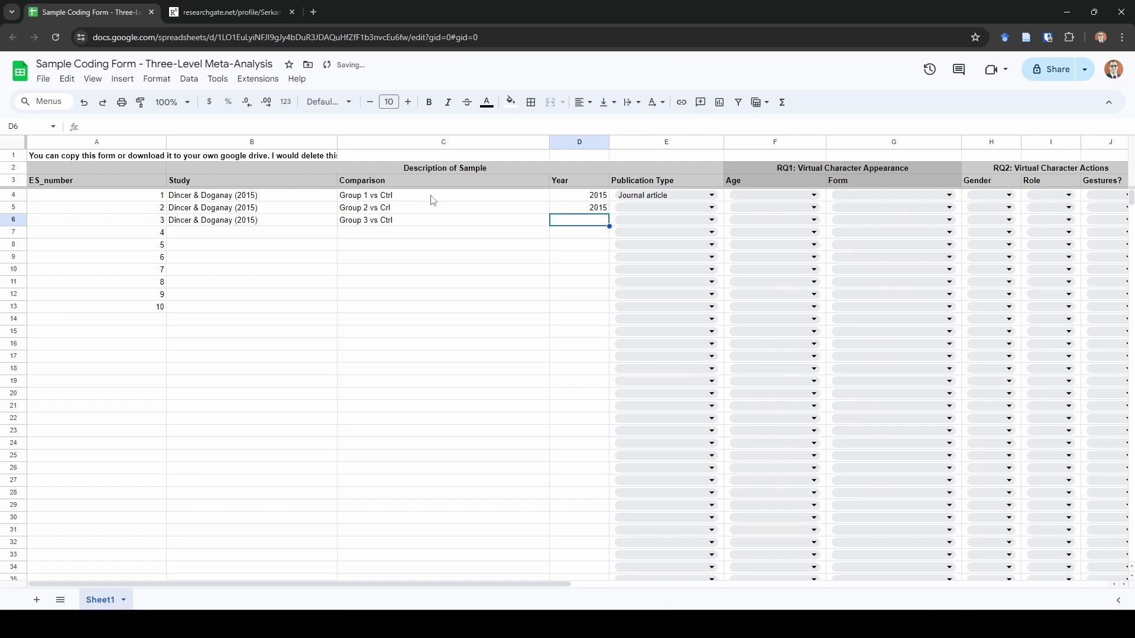
pyautogui.write('2015')
pyautogui.press('Tab')
pyautogui.press('Up')
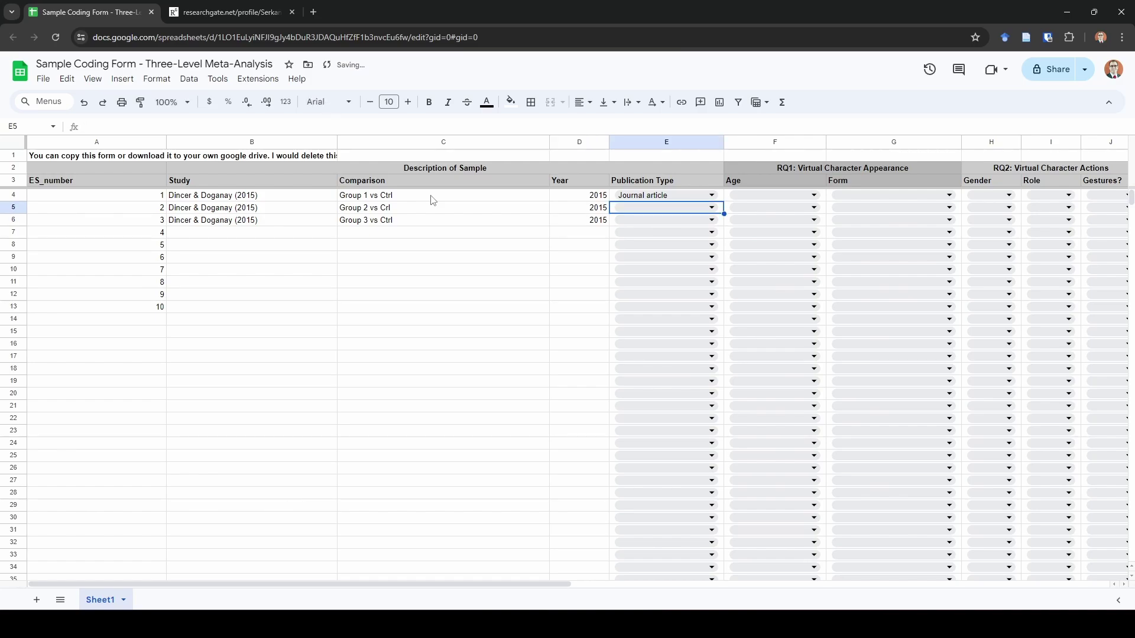
pyautogui.click(644, 208)
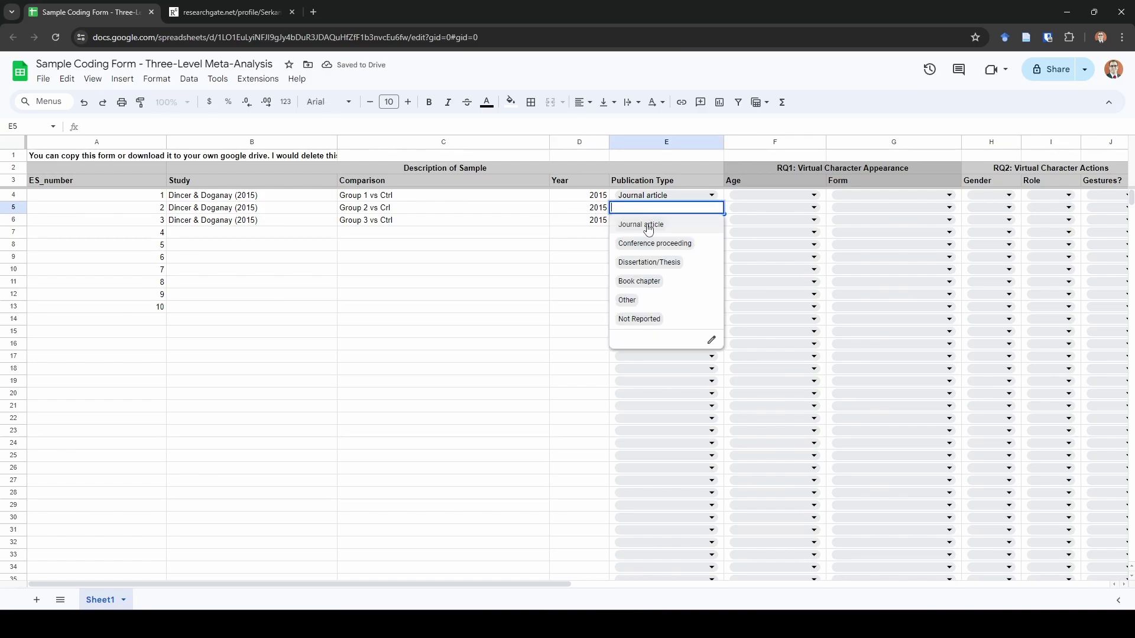
pyautogui.click(643, 225)
pyautogui.click(648, 223)
pyautogui.click(644, 240)
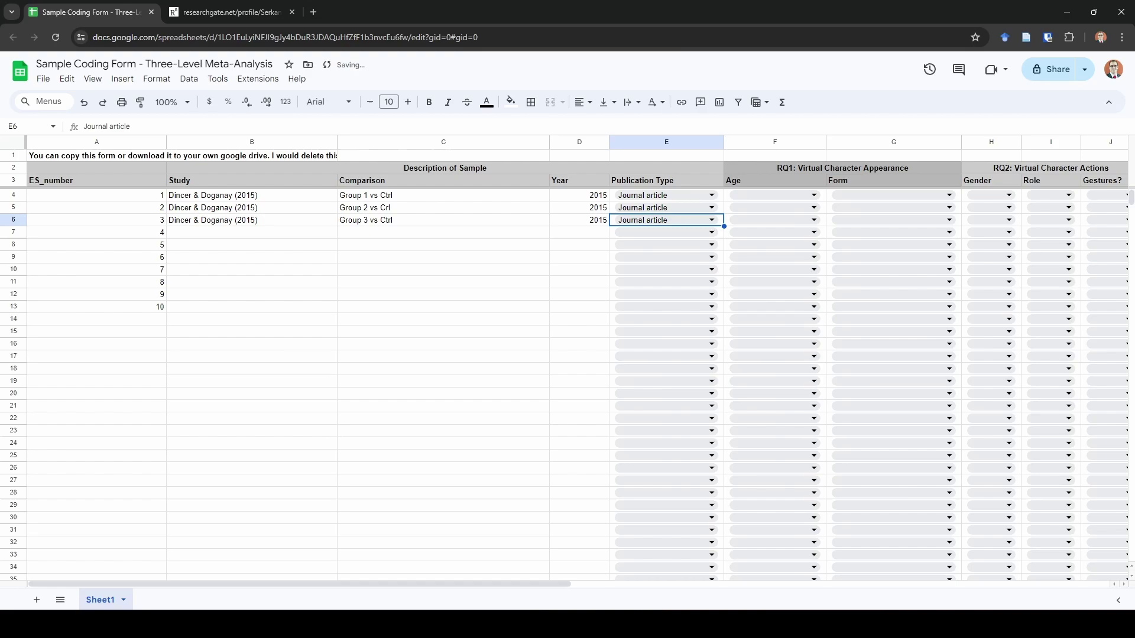
pyautogui.click(208, 259)
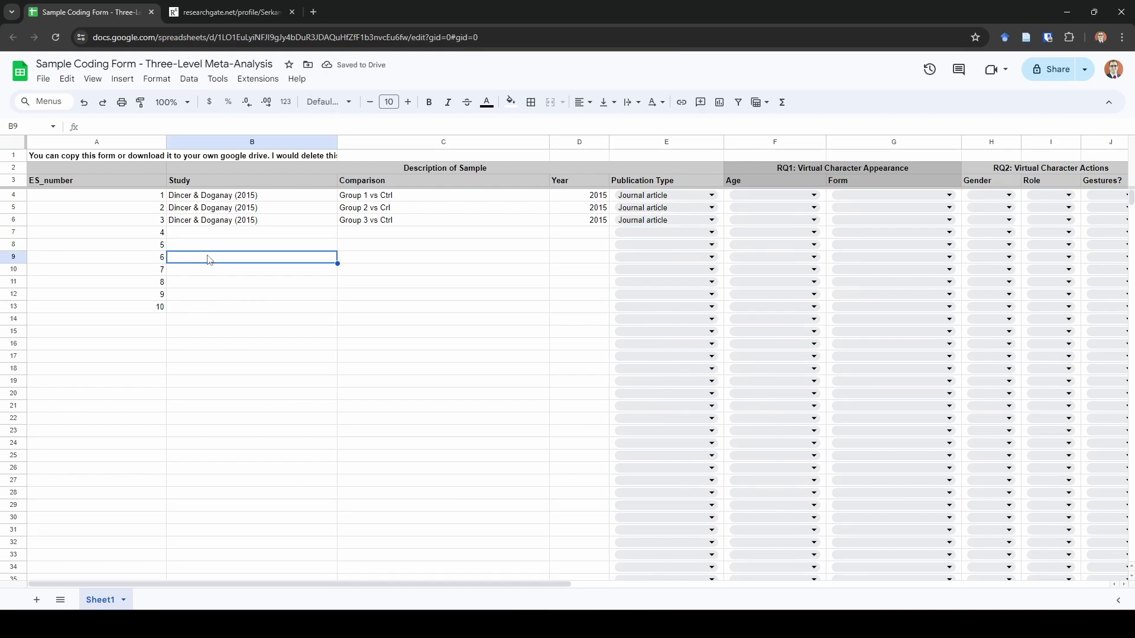
# Fix C5's typo to 'Group 2 vs Ctrl' and move to the first row's Exp_mean cell.
pyautogui.doubleClick(386, 208)
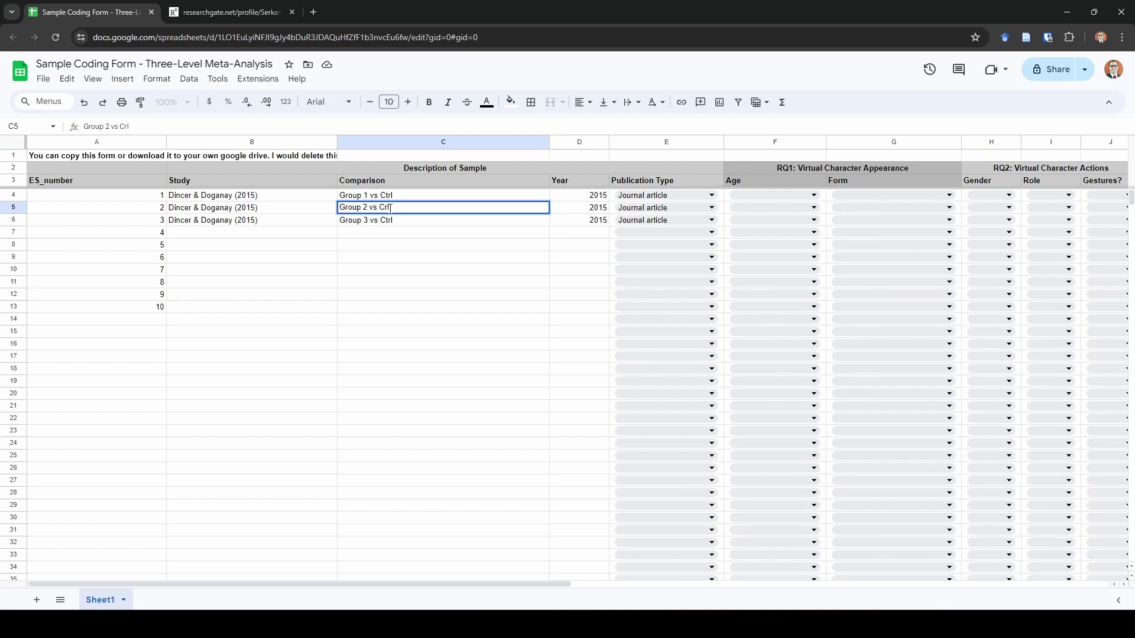
pyautogui.write('t')
pyautogui.press('Return')
pyautogui.press('Down')
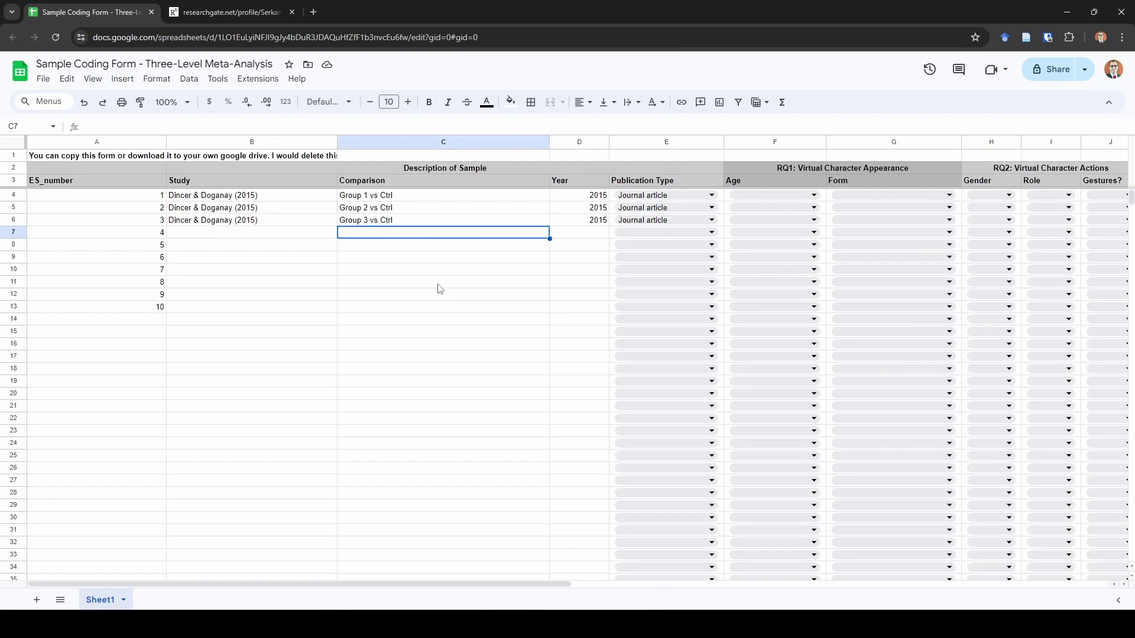
pyautogui.press('Up')
pyautogui.press('Right')
pyautogui.press('Right')
pyautogui.press('Right')
pyautogui.press('Right')
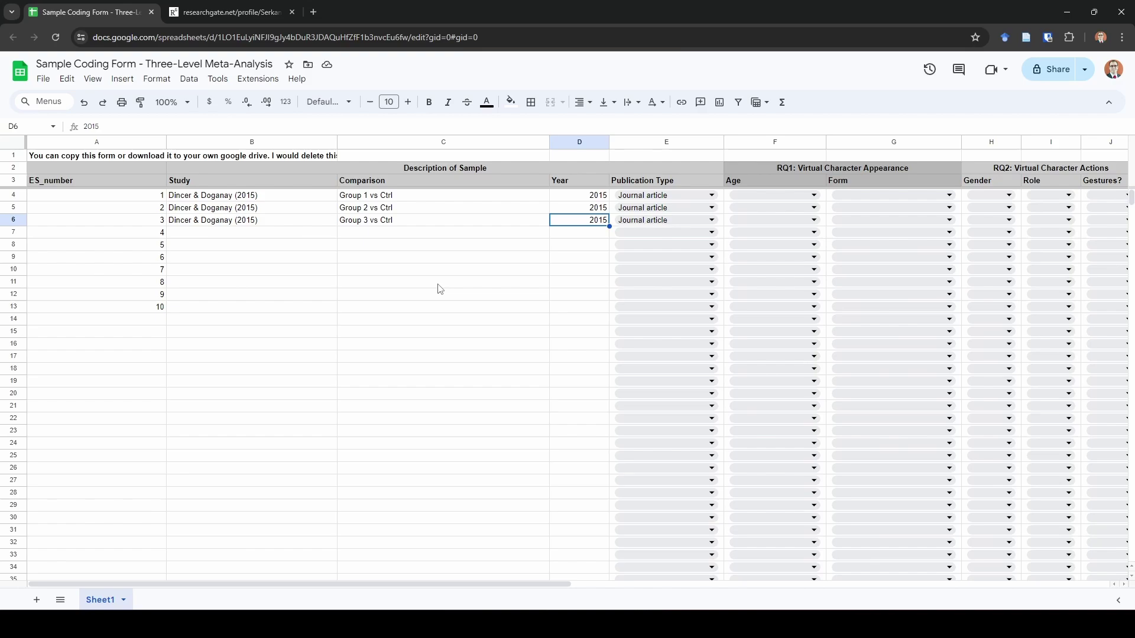
pyautogui.press('Right')
pyautogui.press('Right')
pyautogui.press('Right')
pyautogui.press('Right')
pyautogui.press('Right')
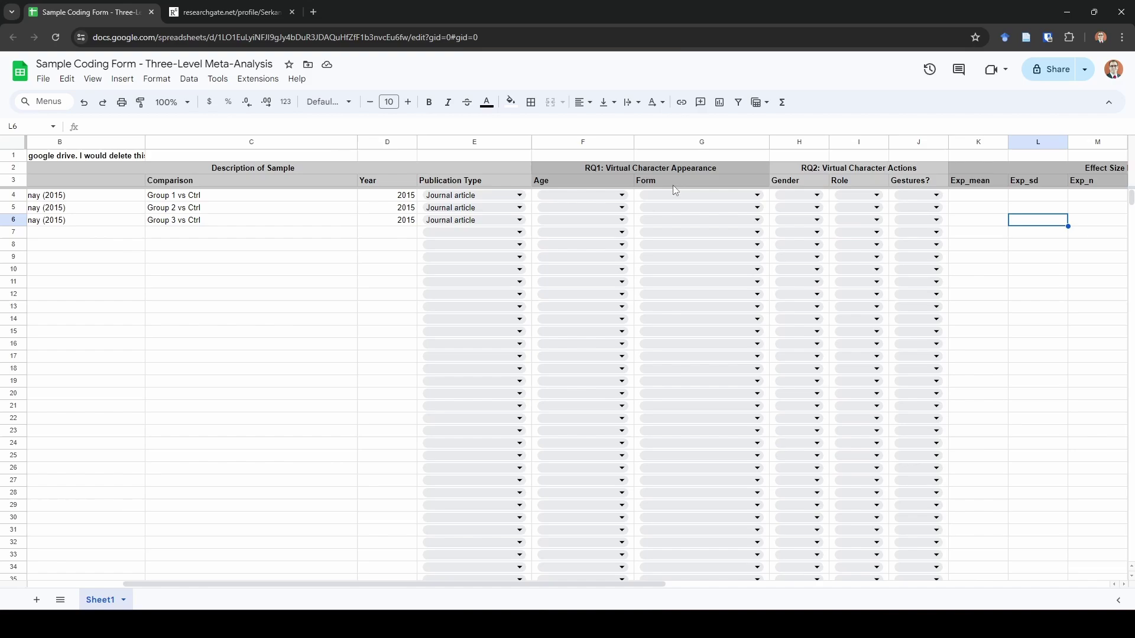
pyautogui.click(974, 196)
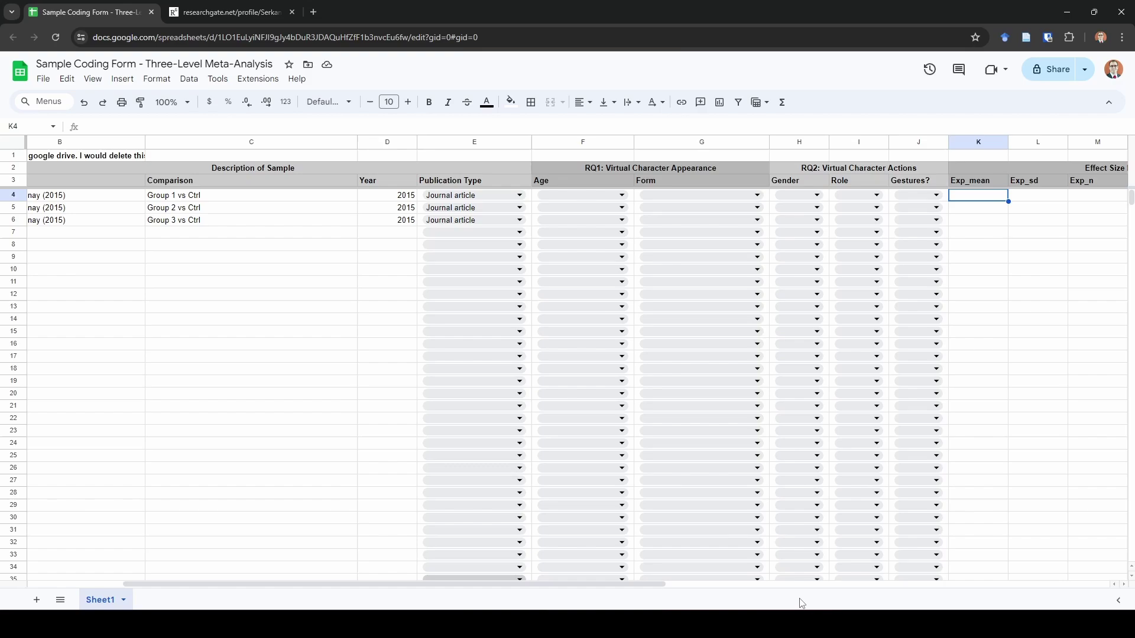
# Select Table 1's final knowledge, skill and literacy test rows, cross-checking against the coding form.
pyautogui.click(228, 12)
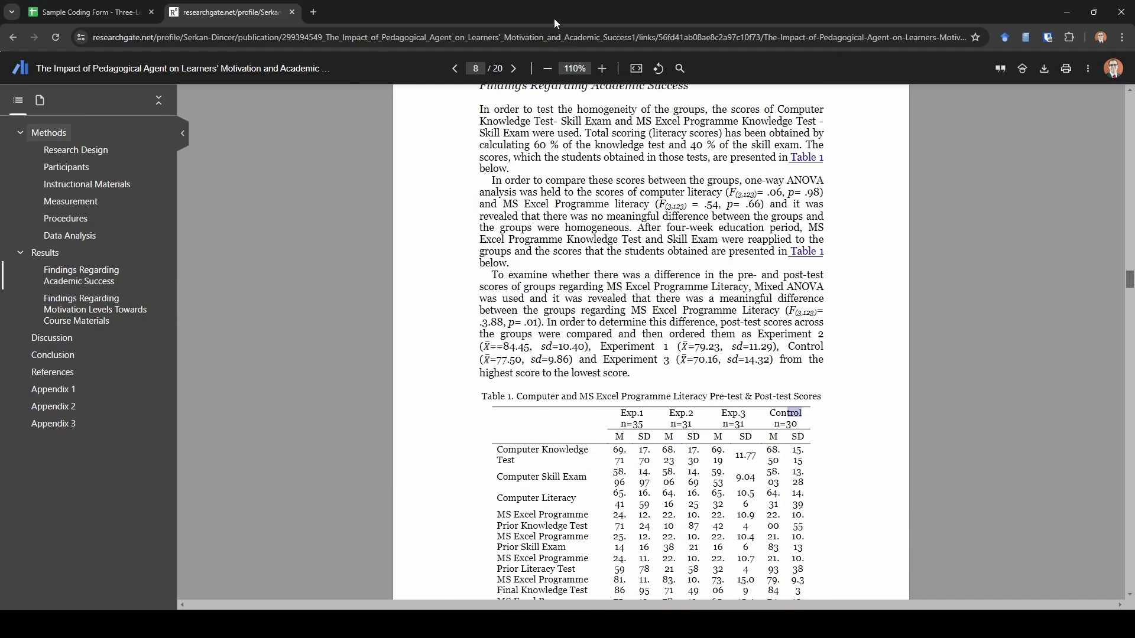
pyautogui.scroll(-4, 671, 240)
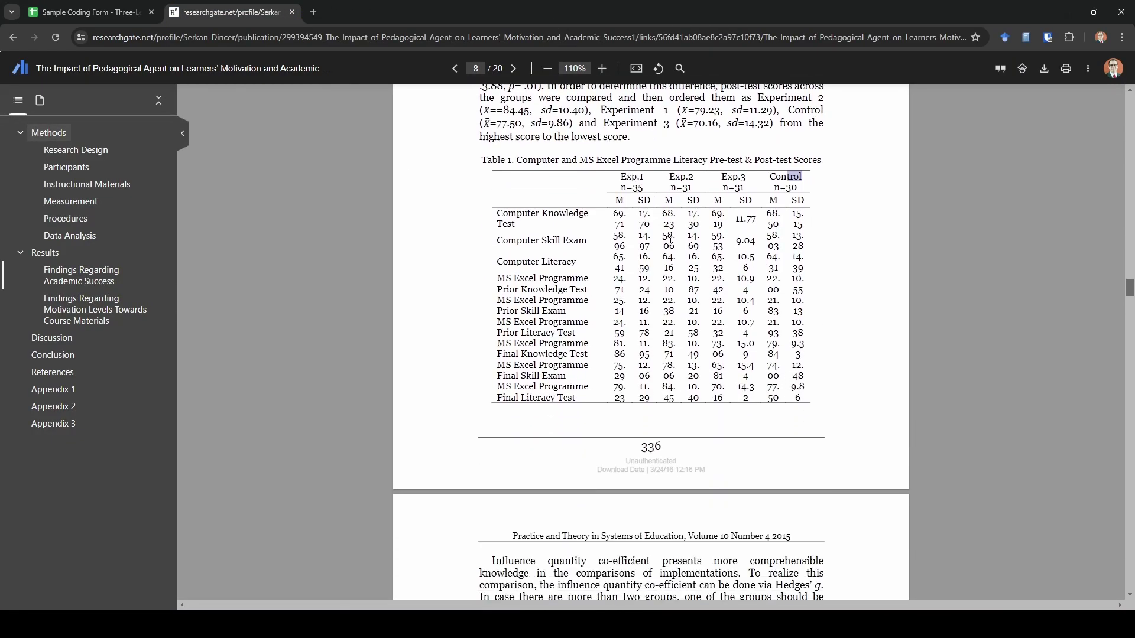
pyautogui.click(598, 366)
pyautogui.moveTo(497, 348); pyautogui.dragTo(588, 405)
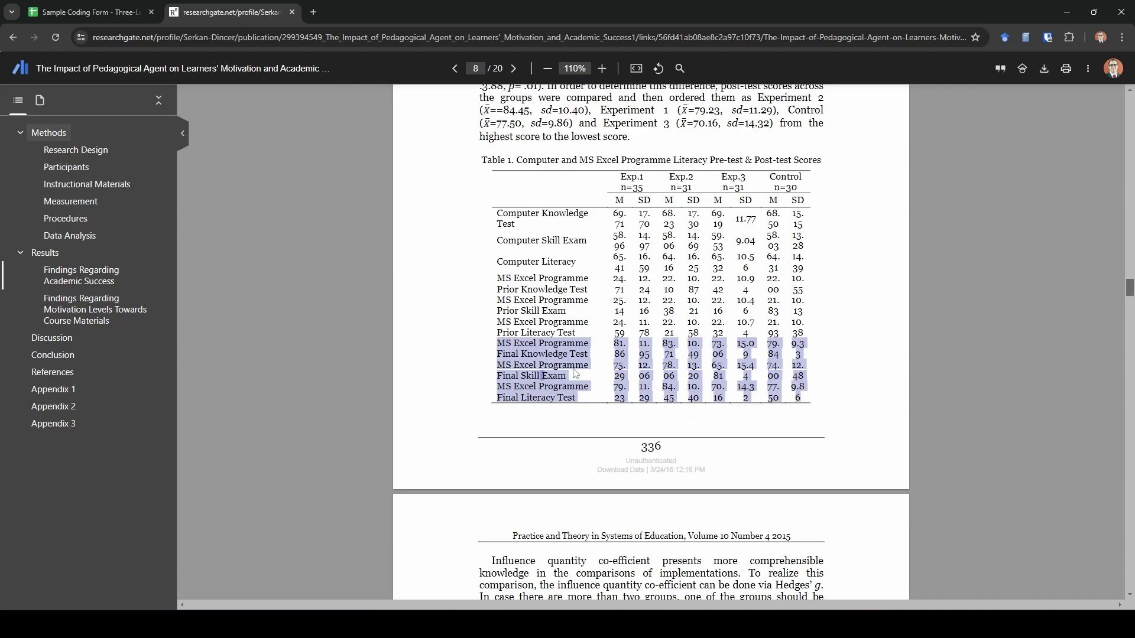
pyautogui.click(74, 6)
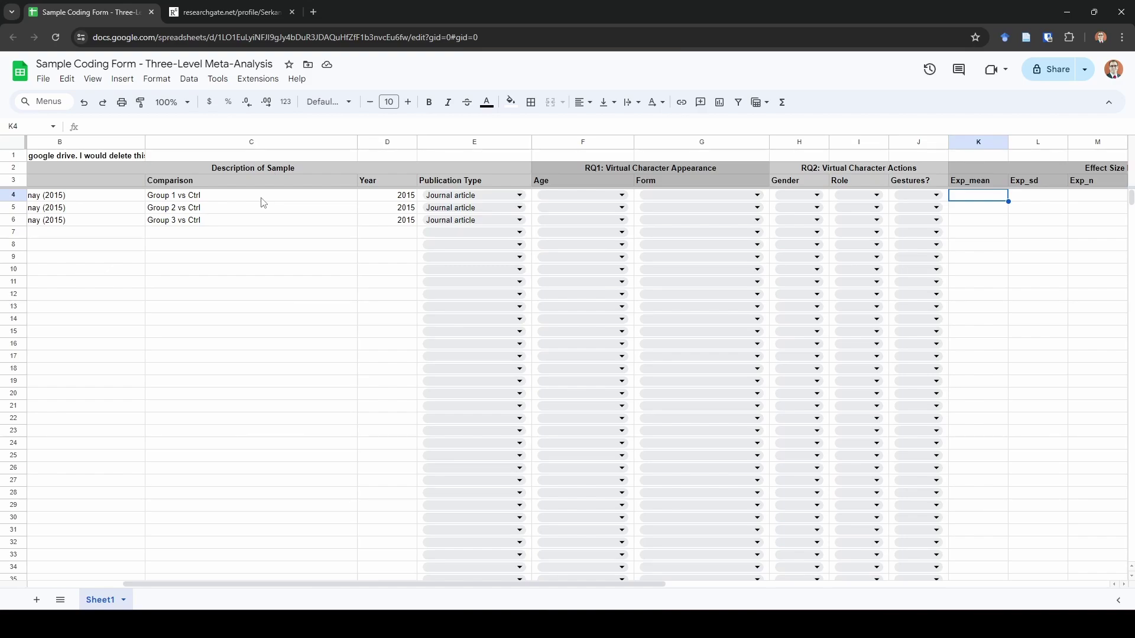
pyautogui.click(248, 11)
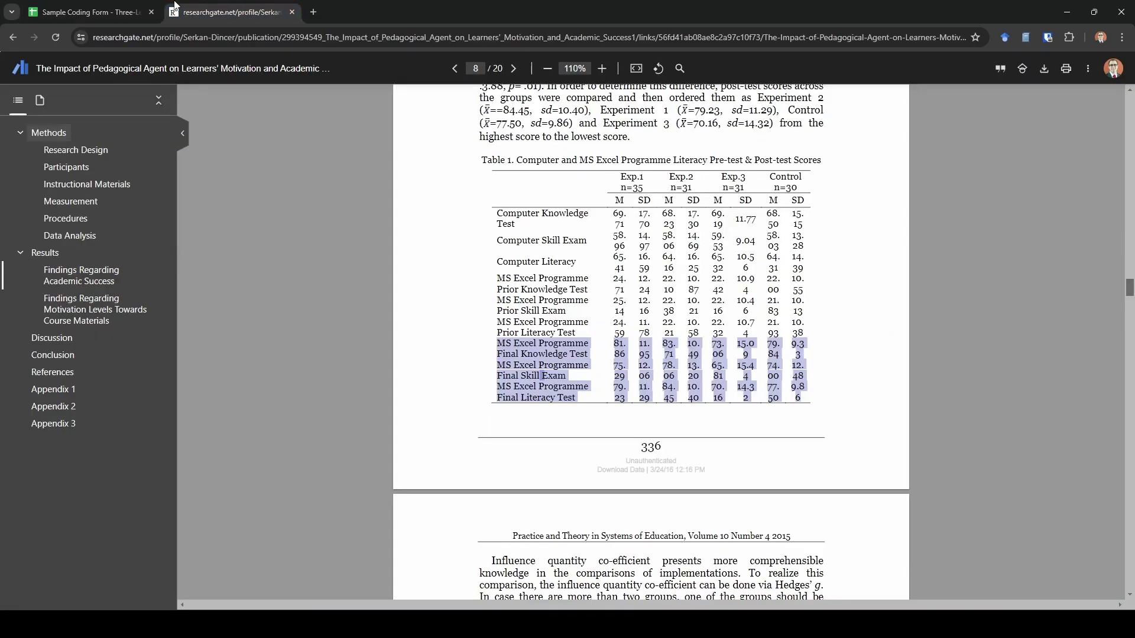
pyautogui.click(98, 6)
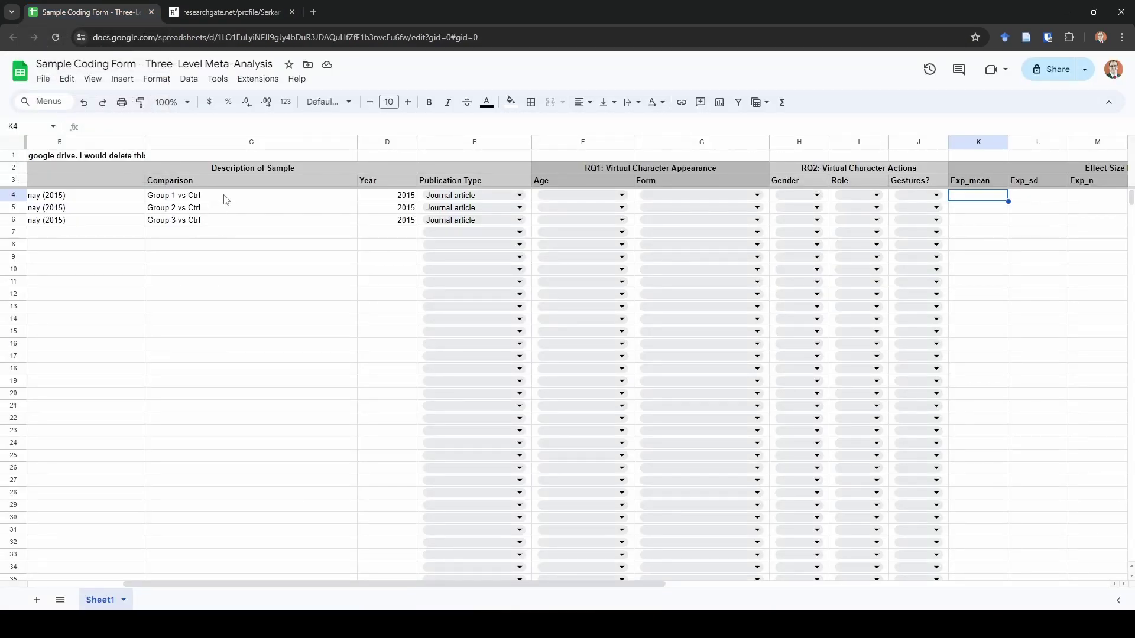
pyautogui.click(207, 7)
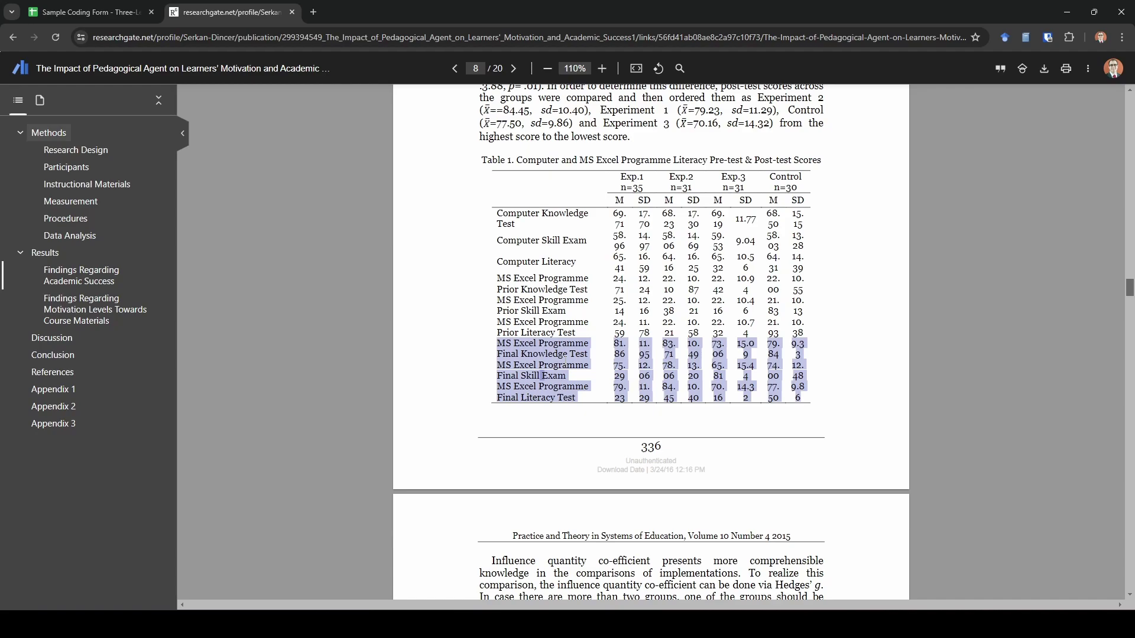
# Append ', knowledge test' to the Group 1 comparison in C4 and copy that wording.
pyautogui.click(74, 6)
pyautogui.click(216, 196)
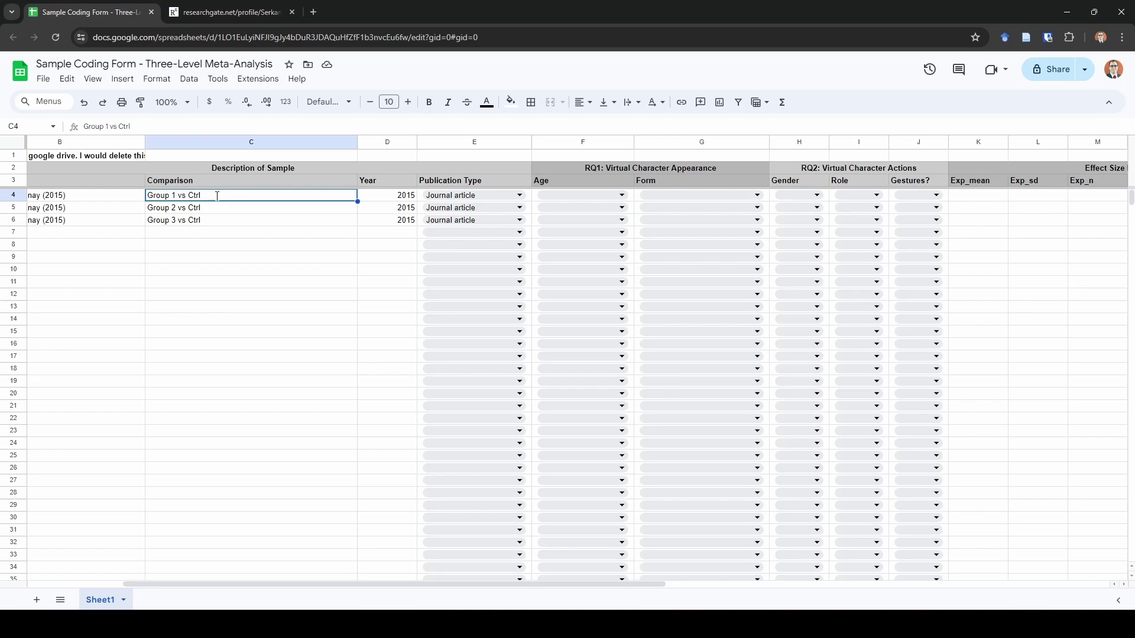
pyautogui.doubleClick(217, 196)
pyautogui.write('m knowle')
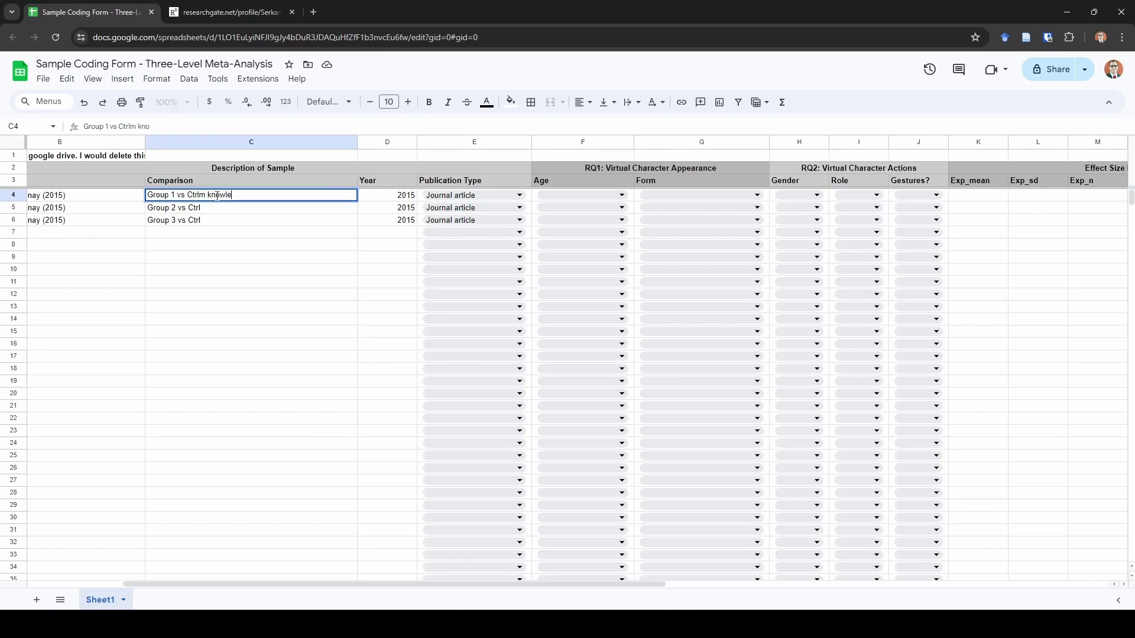
pyautogui.write('dge test')
pyautogui.click(211, 196)
pyautogui.press('BackSpace')
pyautogui.press('BackSpace')
pyautogui.write(',')
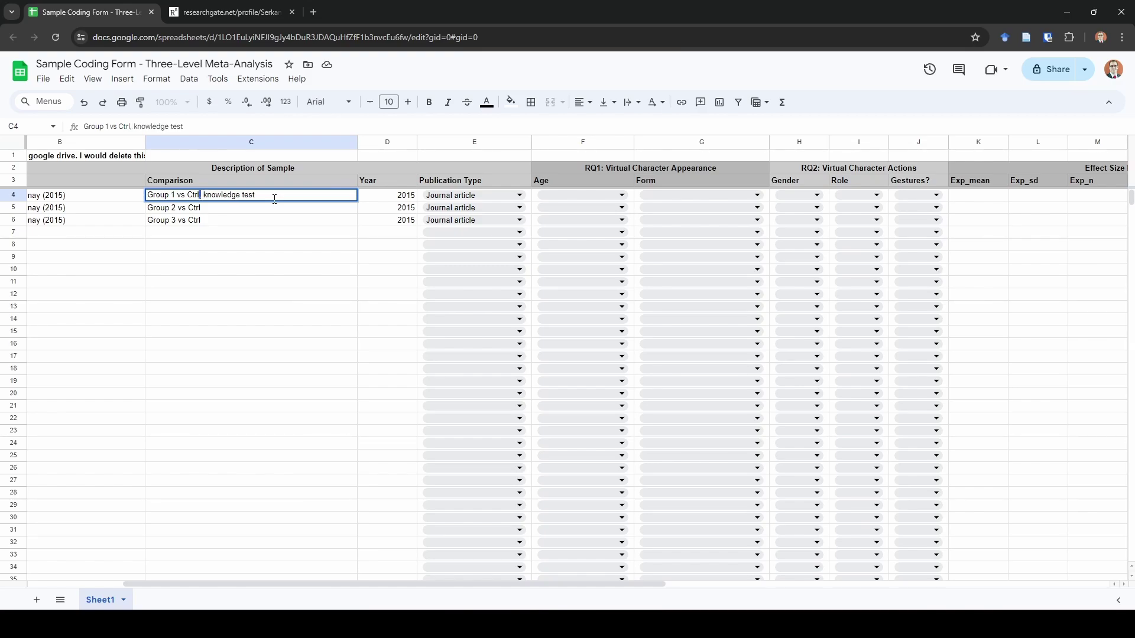
pyautogui.hotkey('shift', 'Right')
pyautogui.hotkey('shift', 'Right')
pyautogui.hotkey('shift', 'Right')
pyautogui.hotkey('shift', 'Right')
pyautogui.hotkey('shift', 'Right')
pyautogui.hotkey('shift', 'Right')
pyautogui.hotkey('shift', 'Right')
pyautogui.hotkey('shift', 'Right')
pyautogui.hotkey('shift', 'Right')
pyautogui.hotkey('shift', 'Right')
pyautogui.hotkey('shift', 'Right')
pyautogui.hotkey('shift', 'Right')
pyautogui.hotkey('shift', 'Right')
pyautogui.hotkey('shift', 'Right')
pyautogui.hotkey('shift', 'Right')
pyautogui.hotkey('shift', 'Right')
pyautogui.hotkey('ctrl', 'c')
# Paste ', knowledge test' onto the C5 and C6 comparisons, then select rows 4–6.
pyautogui.doubleClick(271, 208)
pyautogui.hotkey('ctrl', 'v')
pyautogui.click(269, 221)
pyautogui.doubleClick(268, 220)
pyautogui.hotkey('ctrl', 'v')
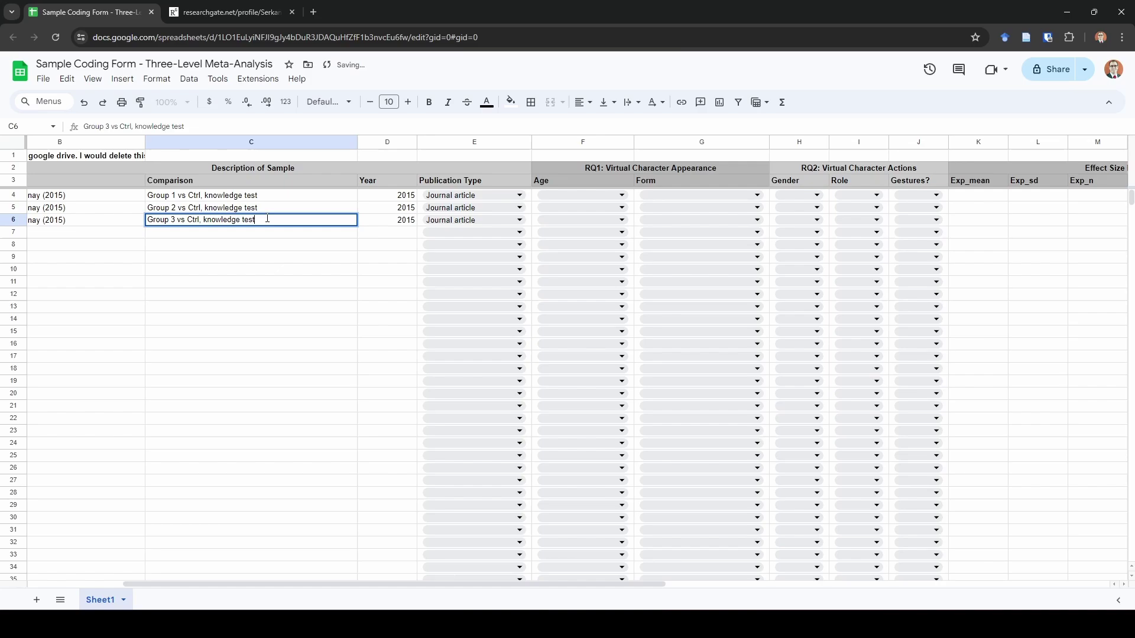
pyautogui.click(249, 244)
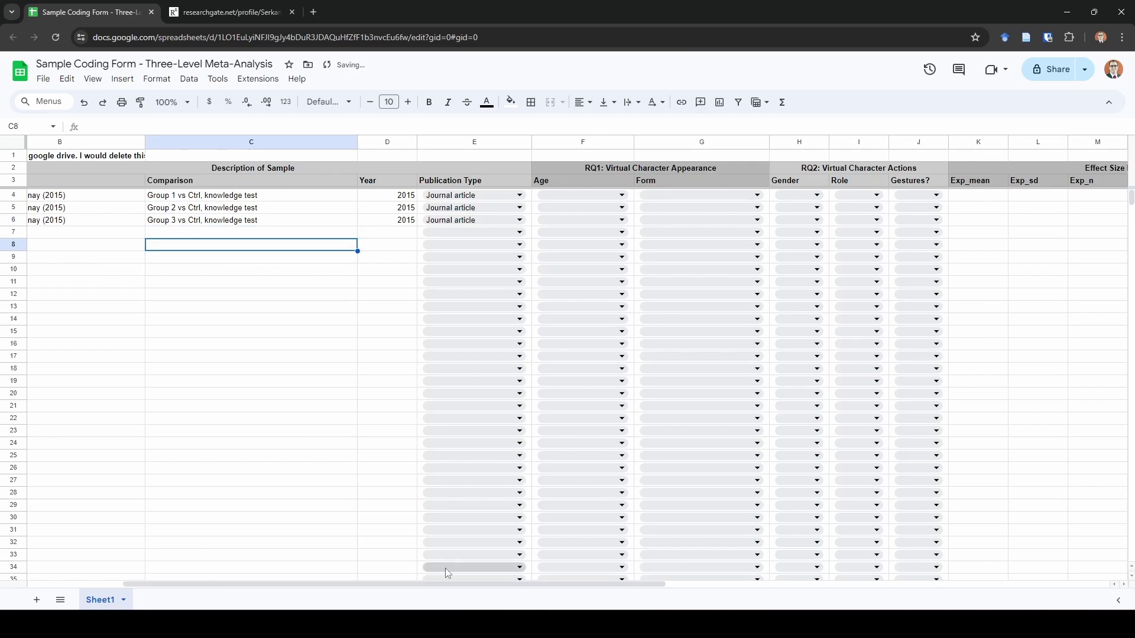
pyautogui.moveTo(390, 585); pyautogui.dragTo(293, 584)
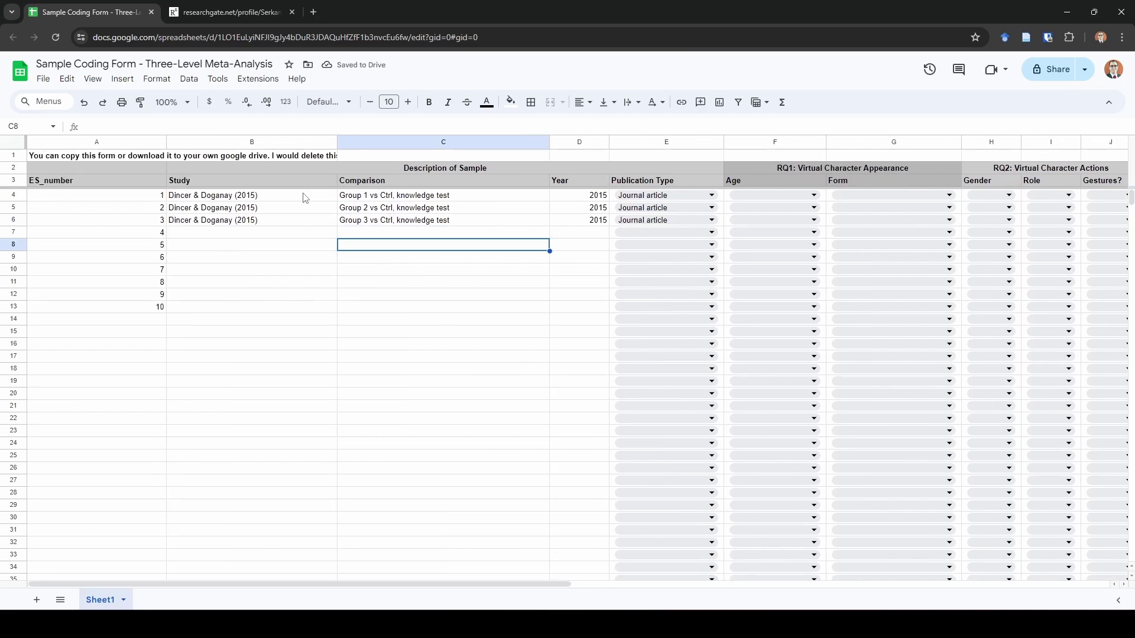
pyautogui.moveTo(304, 195); pyautogui.dragTo(620, 228)
# Duplicate rows 4–6 into rows 7–9 and change their comparisons to 'skill test'.
pyautogui.hotkey('ctrl', 'c')
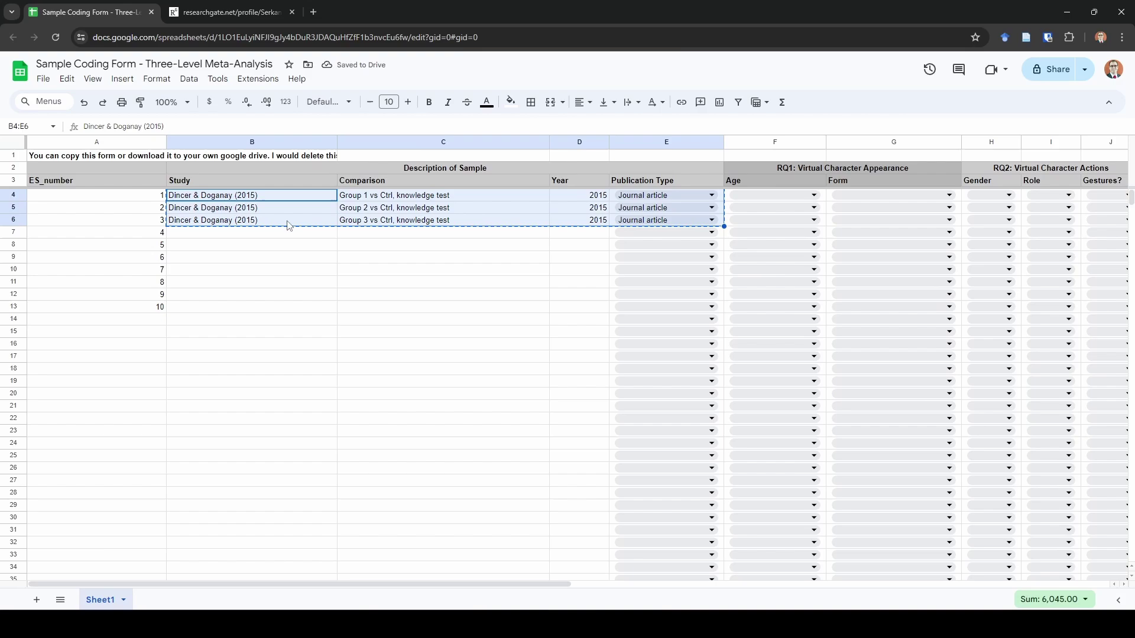
pyautogui.click(286, 232)
pyautogui.hotkey('ctrl', 'v')
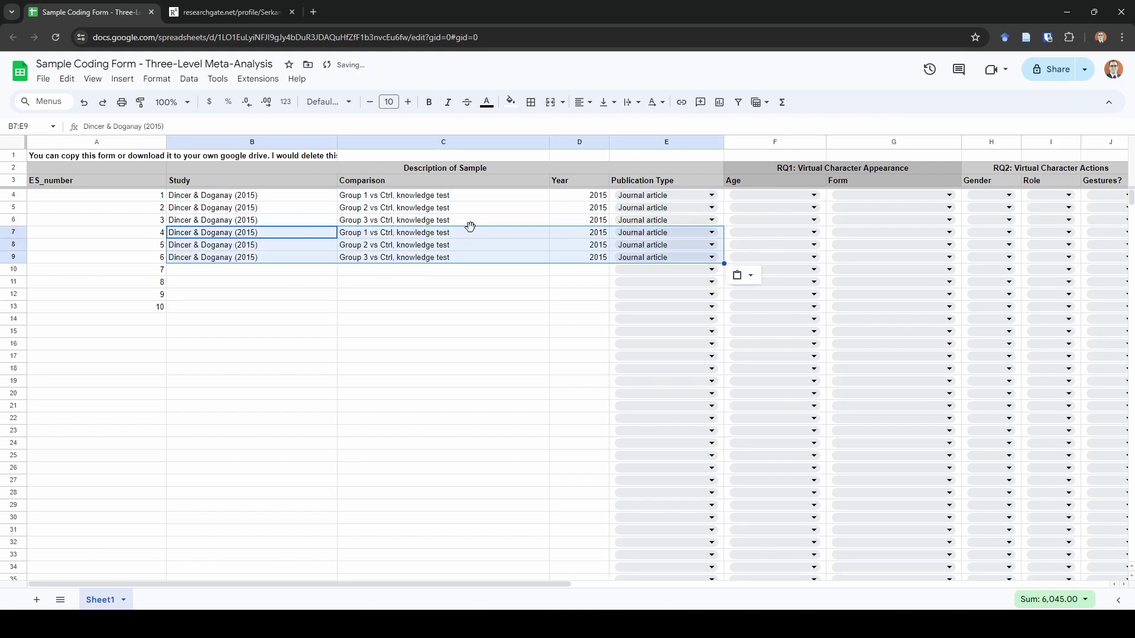
pyautogui.click(431, 234)
pyautogui.moveTo(428, 232); pyautogui.dragTo(395, 231)
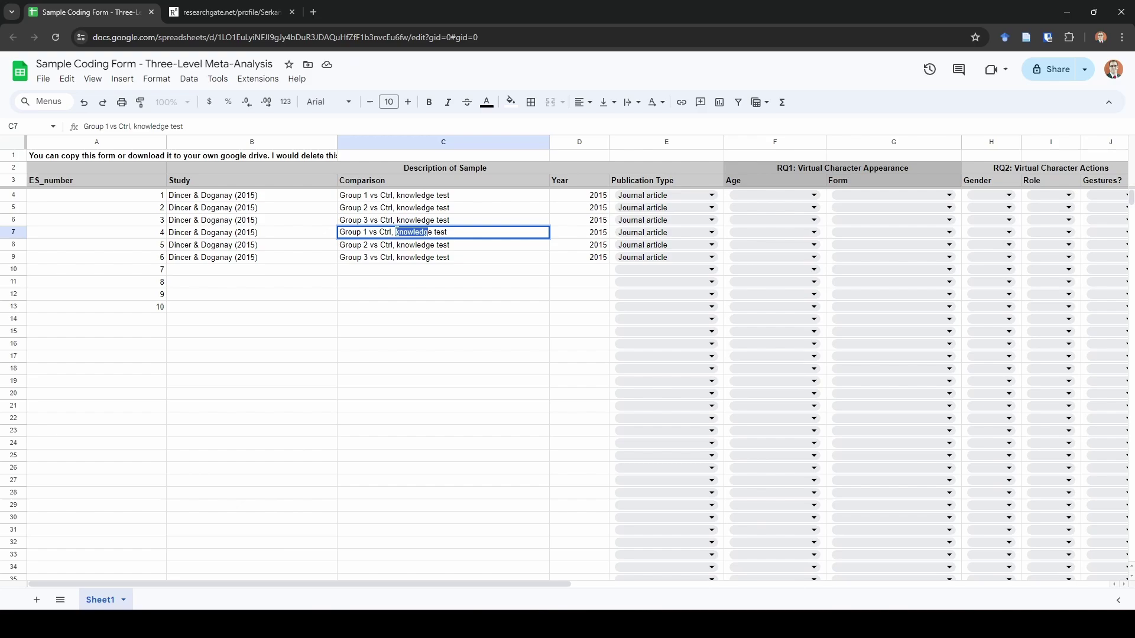
pyautogui.write('skill')
pyautogui.moveTo(396, 231)
pyautogui.mouseDown()
pyautogui.moveTo(424, 232)
pyautogui.moveTo(396, 244)
pyautogui.mouseUp()
pyautogui.click(479, 245)
pyautogui.doubleClick(459, 243)
pyautogui.hotkey('ctrl', 'v')
pyautogui.doubleClick(470, 257)
pyautogui.moveTo(470, 257); pyautogui.dragTo(395, 256)
pyautogui.hotkey('ctrl', 'v')
pyautogui.click(346, 275)
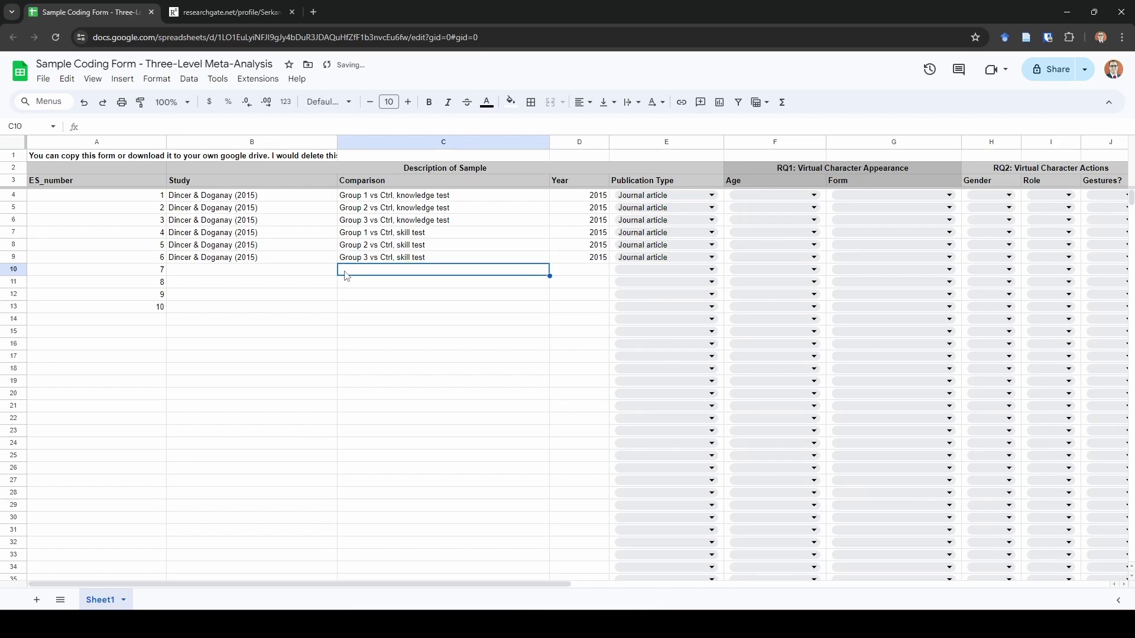
# Copy rows 7–9 into rows 10–12 and relabel row 10's comparison as 'literacy test'.
pyautogui.click(324, 271)
pyautogui.moveTo(260, 235); pyautogui.dragTo(698, 260)
pyautogui.hotkey('ctrl', 'c')
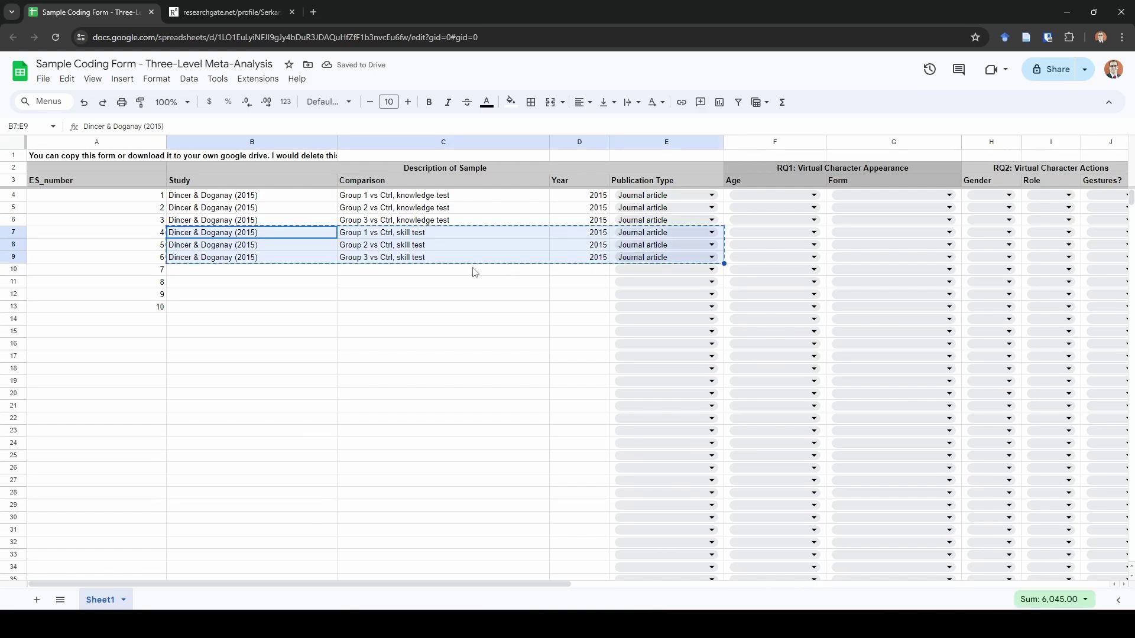
pyautogui.click(298, 272)
pyautogui.hotkey('ctrl', 'v')
pyautogui.click(429, 270)
pyautogui.doubleClick(428, 270)
pyautogui.moveTo(396, 269); pyautogui.dragTo(429, 270)
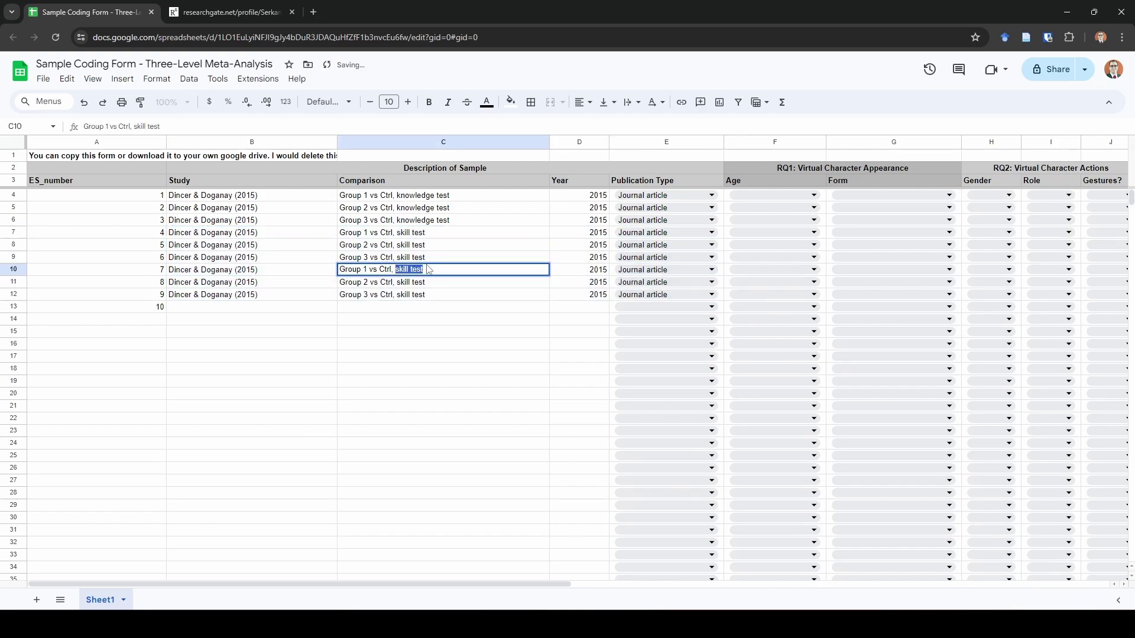
pyautogui.write('literacy tes')
pyautogui.write('t')
pyautogui.press('Return')
# Change the row 11 and row 12 comparisons to 'literacy test' as well.
pyautogui.doubleClick(398, 269)
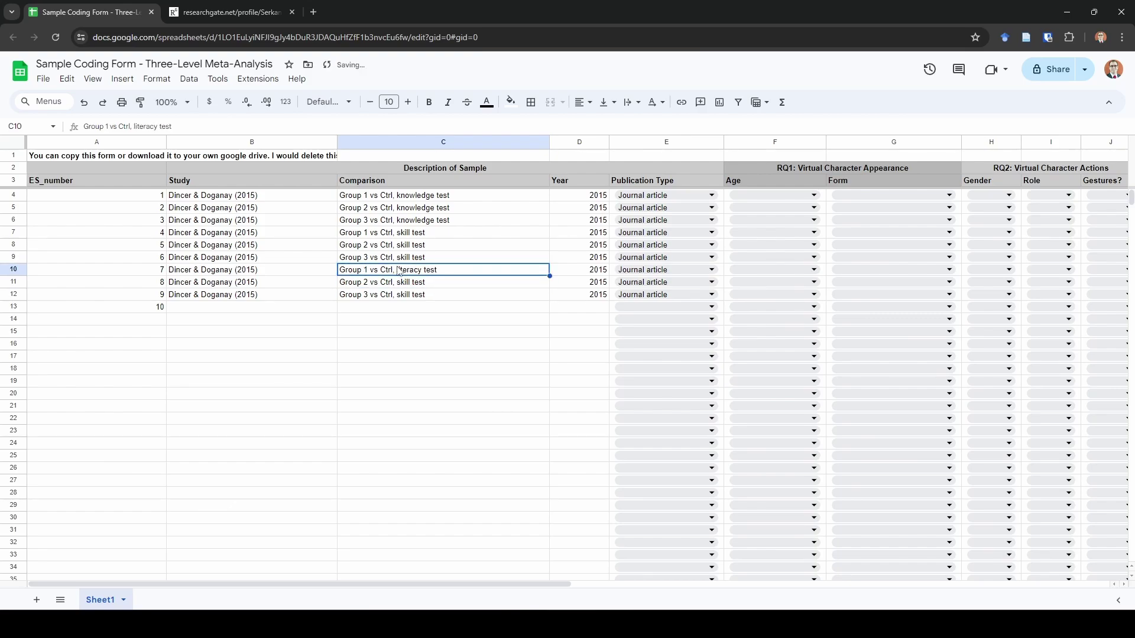
pyautogui.moveTo(393, 269); pyautogui.dragTo(612, 269)
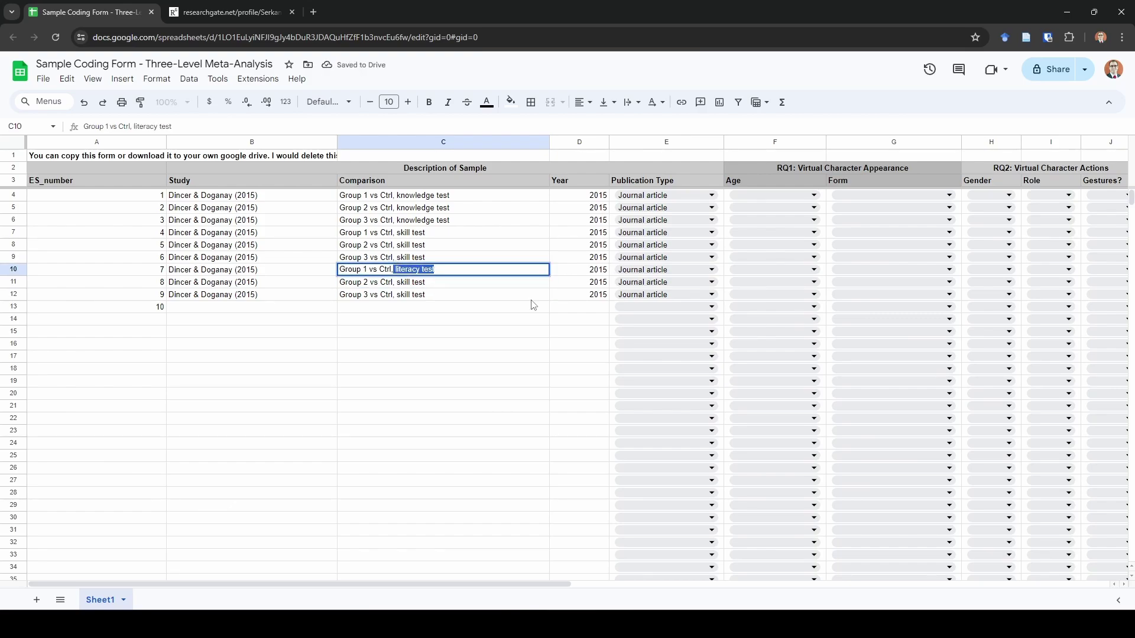
pyautogui.hotkey('ctrl', 'c')
pyautogui.doubleClick(441, 283)
pyautogui.hotkey('ctrl', 'shift', 'Left')
pyautogui.hotkey('ctrl', 'shift', 'Left')
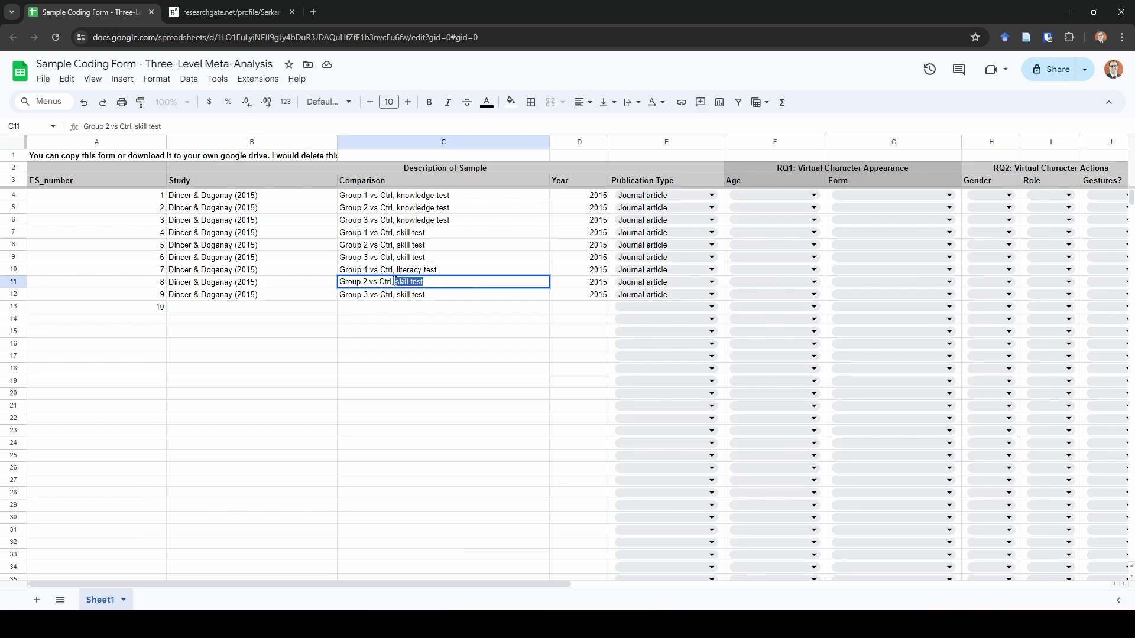
pyautogui.hotkey('ctrl', 'v')
pyautogui.doubleClick(438, 294)
pyautogui.moveTo(437, 294); pyautogui.dragTo(397, 294)
pyautogui.hotkey('ctrl', 'v')
# Remove the extra space after 'Ctrl,' in the row 11 comparison.
pyautogui.doubleClick(398, 282)
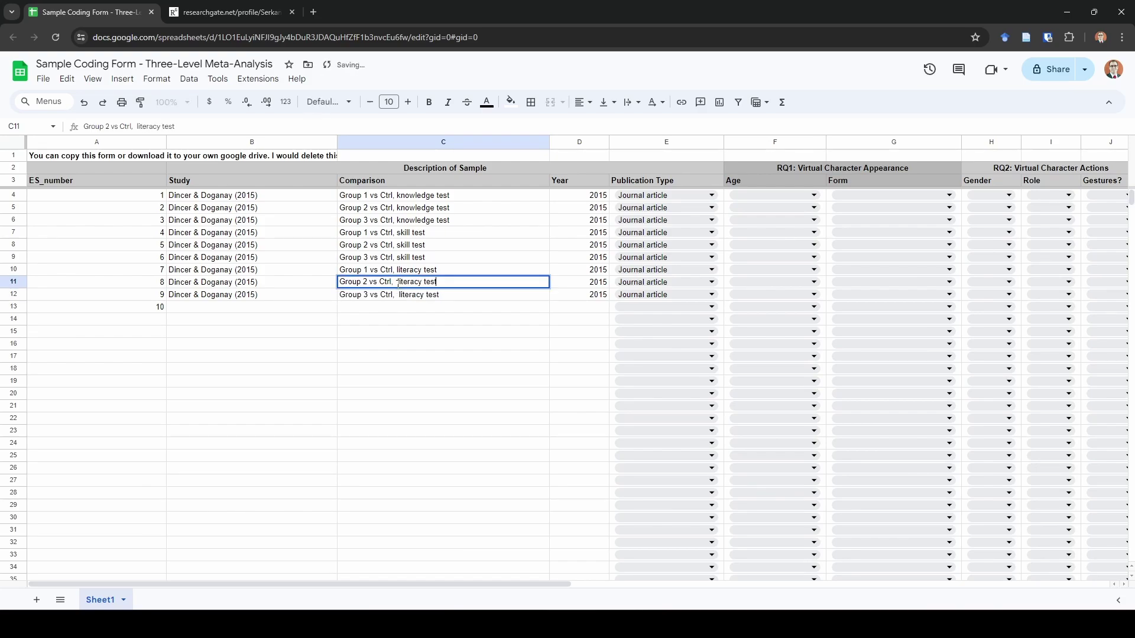
pyautogui.click(397, 282)
pyautogui.press('BackSpace')
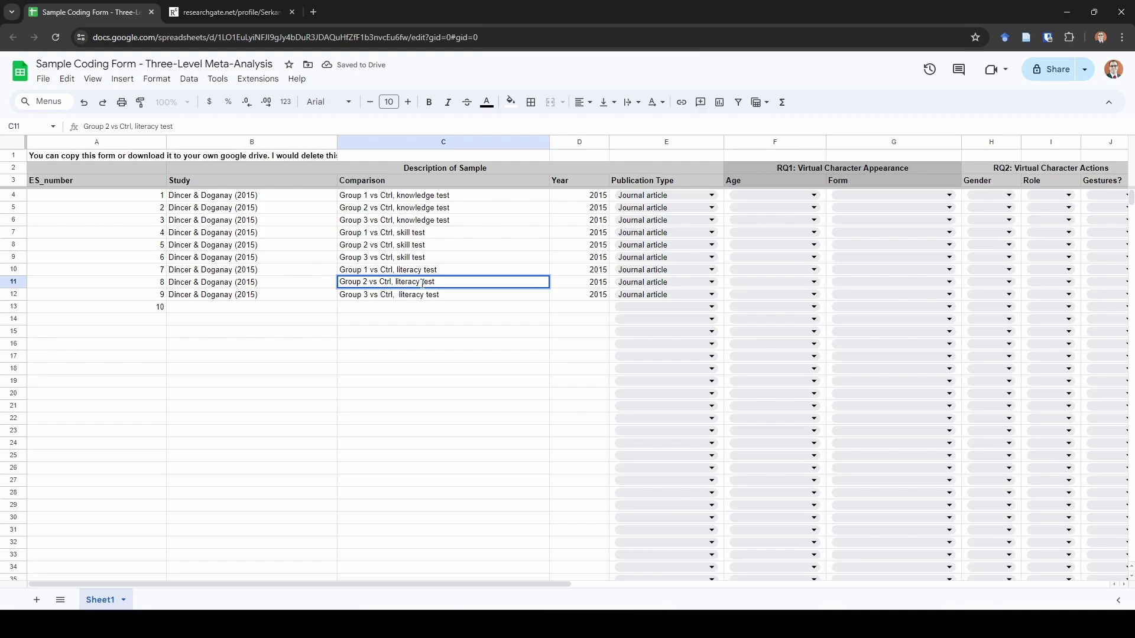
pyautogui.click(460, 220)
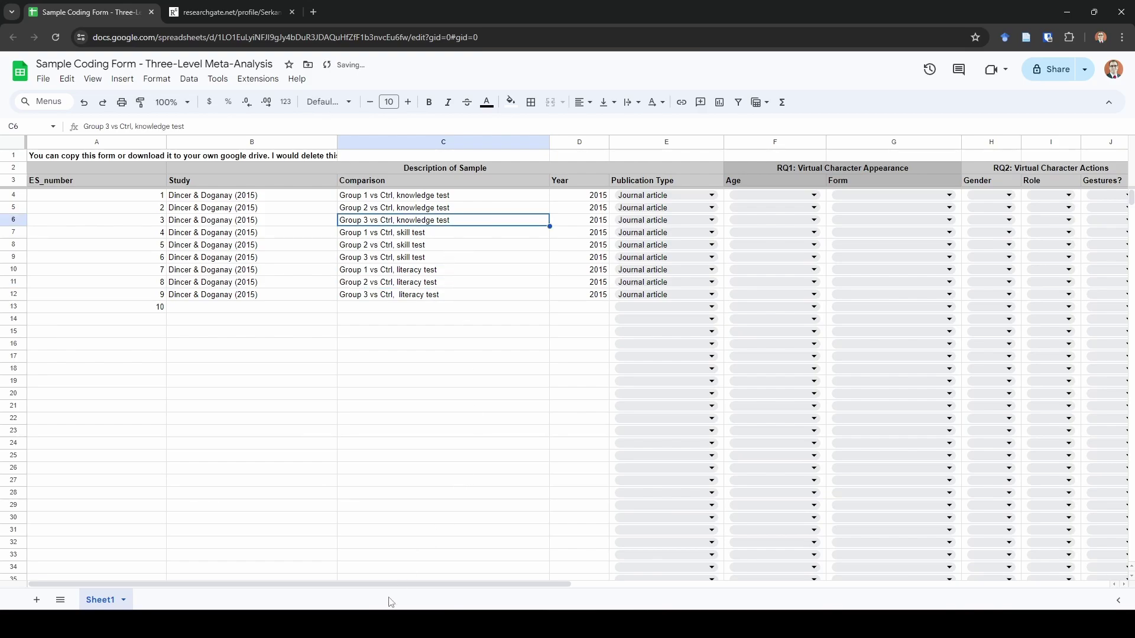
pyautogui.hscroll(1, 450, 591)
pyautogui.moveTo(450, 585); pyautogui.dragTo(664, 598)
# Look up the control n=30 in the article and enter 30 in Ctrl_n for rows 4–6.
pyautogui.click(612, 196)
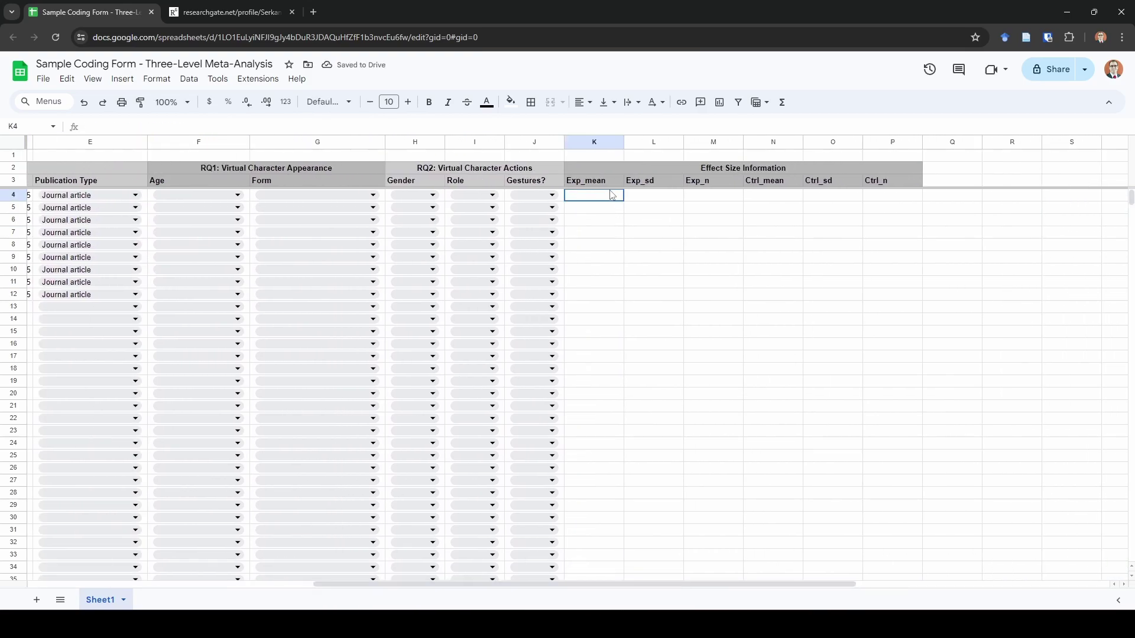
pyautogui.click(877, 197)
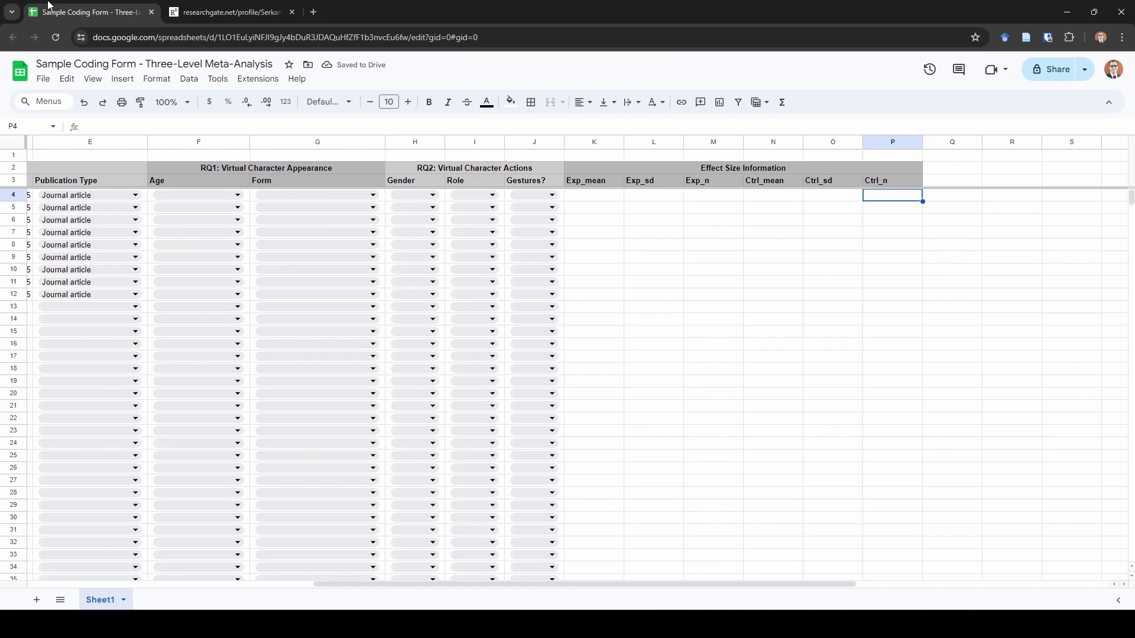
pyautogui.click(251, 8)
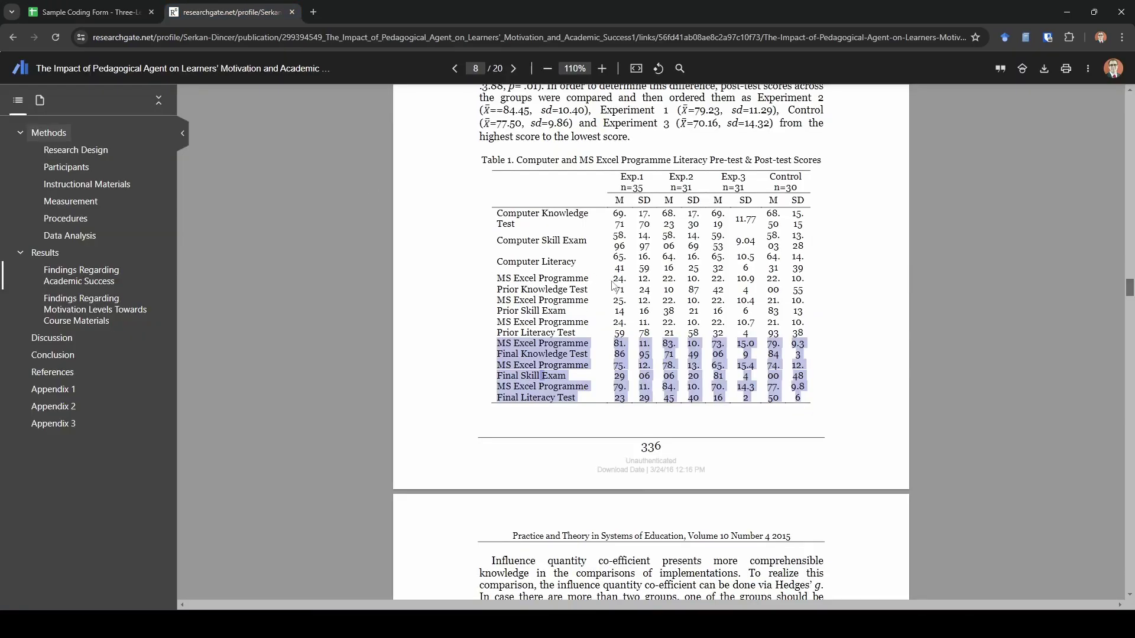
pyautogui.click(803, 190)
pyautogui.moveTo(805, 191); pyautogui.dragTo(780, 184)
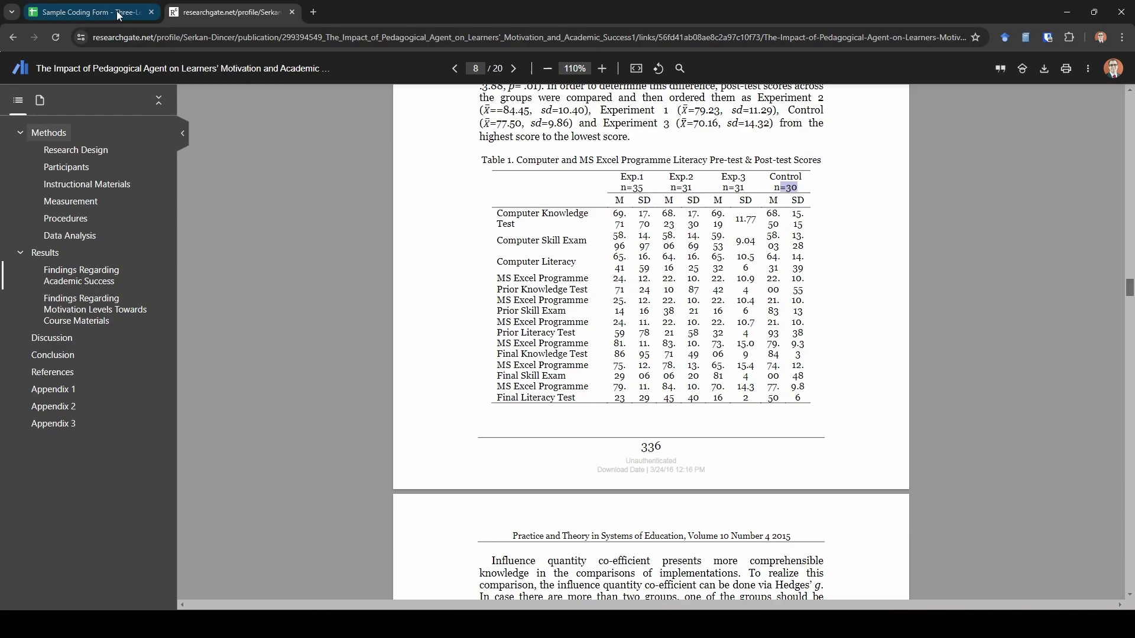
pyautogui.click(88, 12)
pyautogui.write('30')
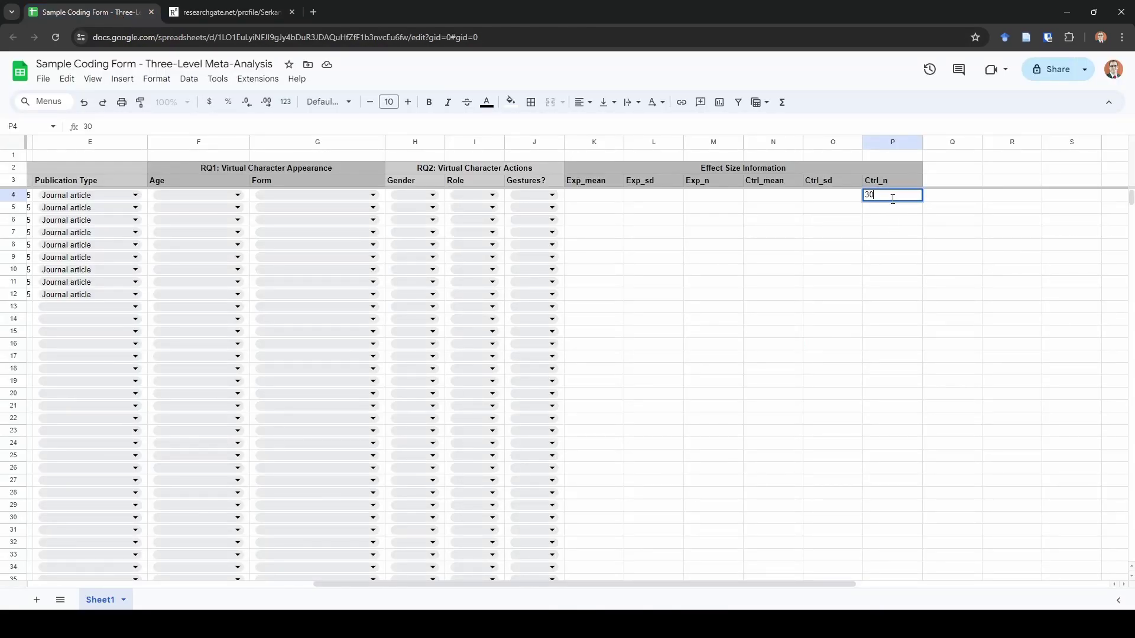
pyautogui.press('Return')
pyautogui.write('30')
pyautogui.press('Return')
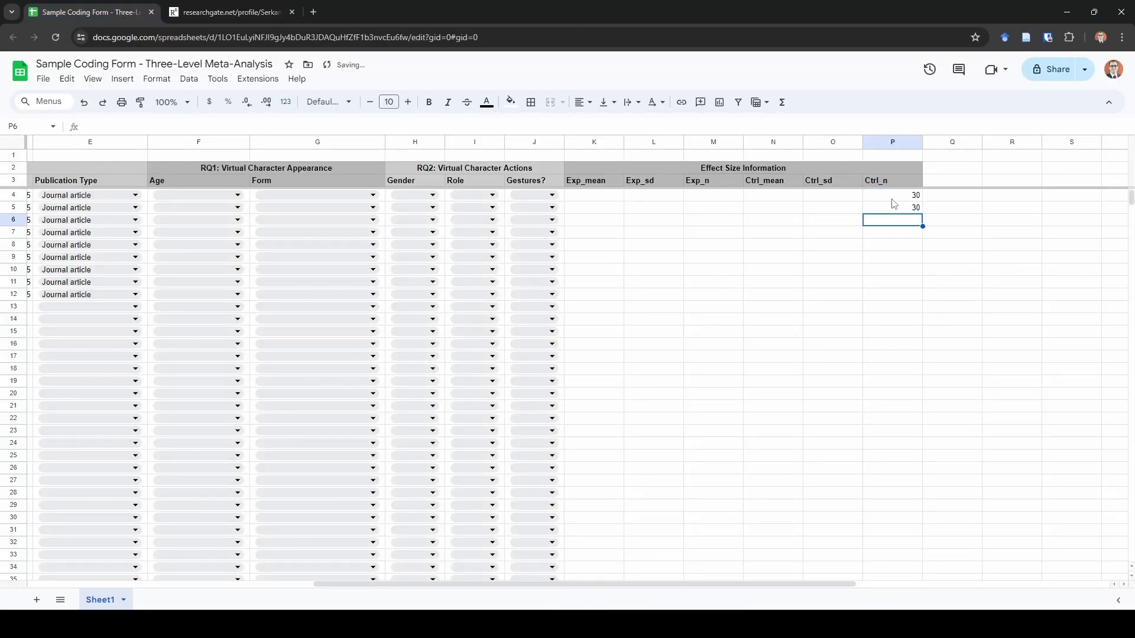
pyautogui.write('30')
# Copy the three Ctrl_n 30 values down into rows 7–12.
pyautogui.hotkey('shift', 'Up')
pyautogui.hotkey('shift', 'Up')
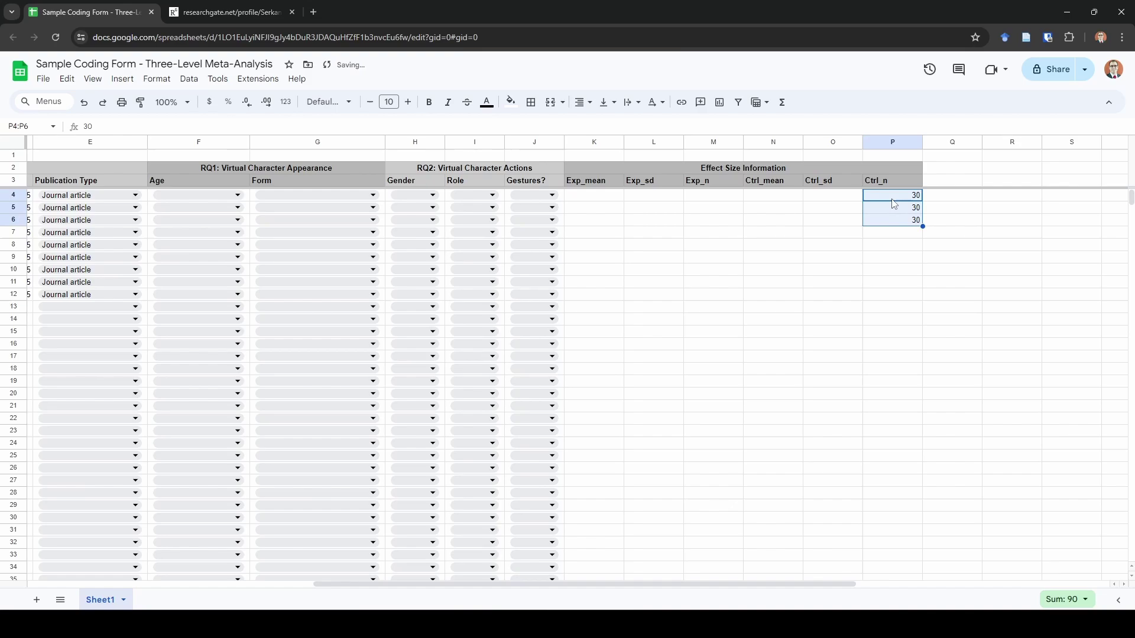
pyautogui.hotkey('ctrl', 'c')
pyautogui.press('Down')
pyautogui.hotkey('ctrl', 'v')
pyautogui.press('Down')
pyautogui.press('Down')
pyautogui.press('Down')
pyautogui.hotkey('ctrl', 'v')
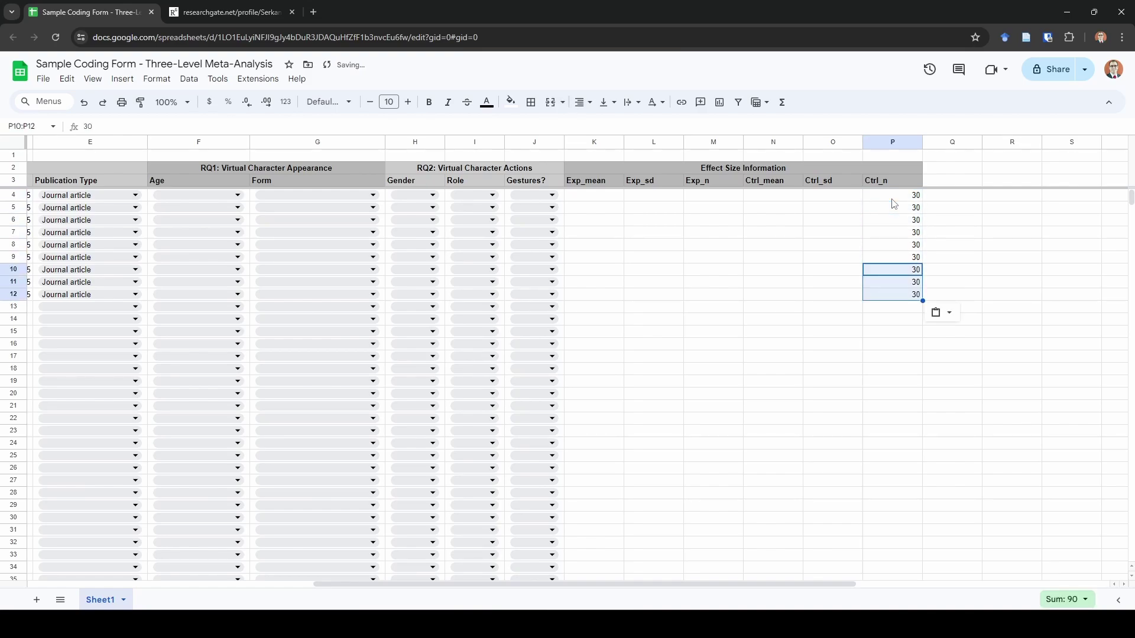
pyautogui.press('Up')
pyautogui.press('Up')
pyautogui.press('Left')
pyautogui.press('Up')
pyautogui.press('Left')
pyautogui.press('Left')
pyautogui.press('Up')
pyautogui.press('Up')
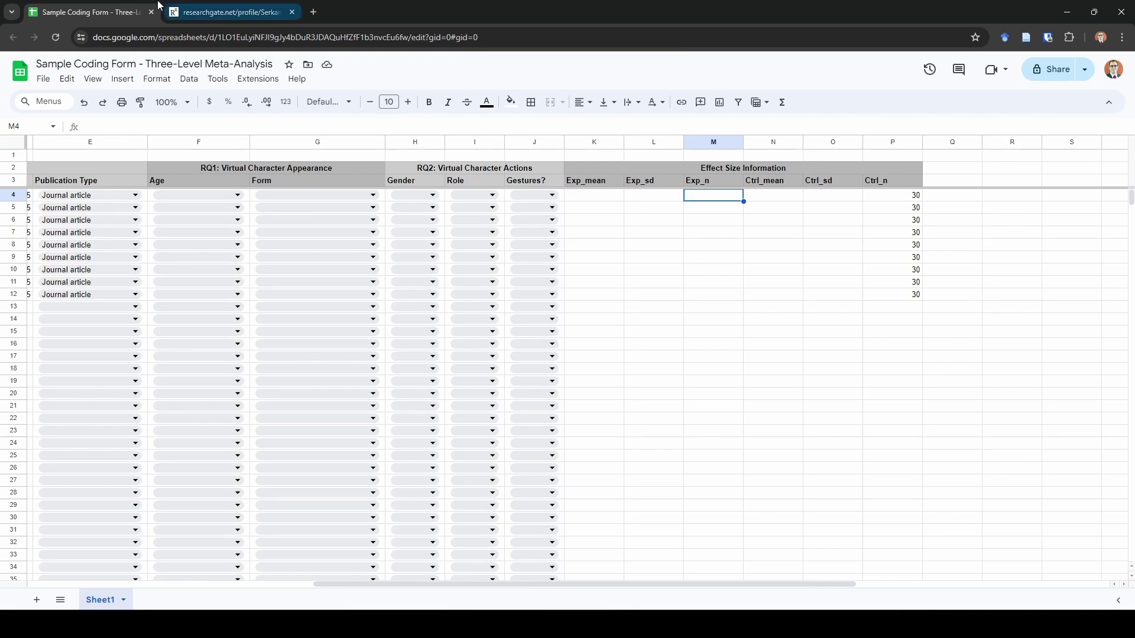
# Check the paper's group sizes and enter Exp_n 35, 31, 31 for rows 4–6.
pyautogui.click(161, 7)
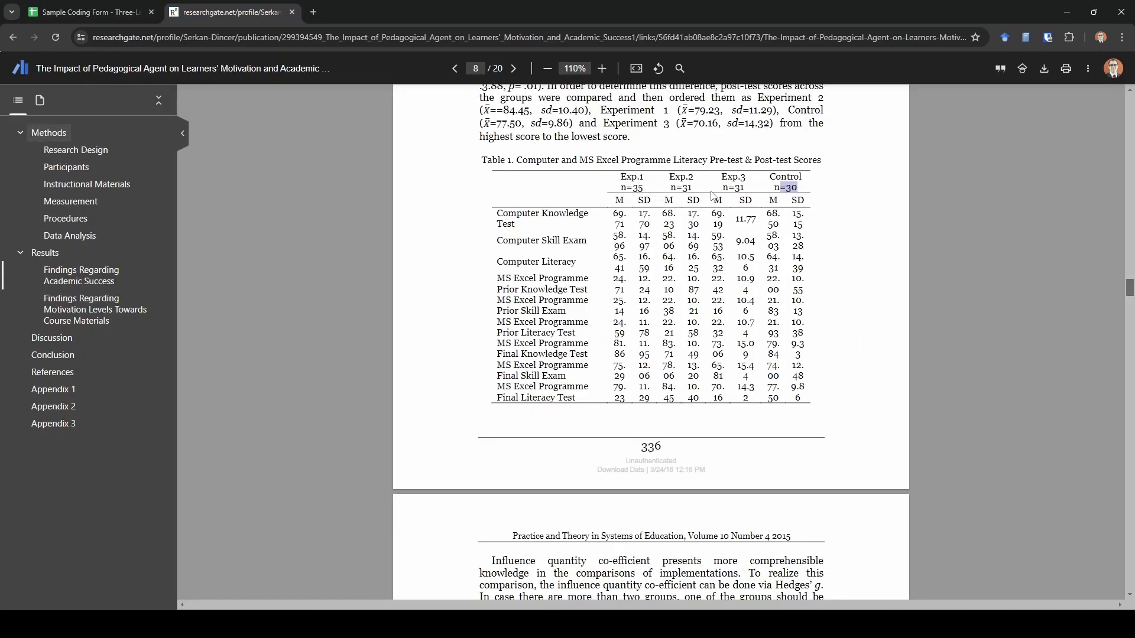
pyautogui.click(88, 12)
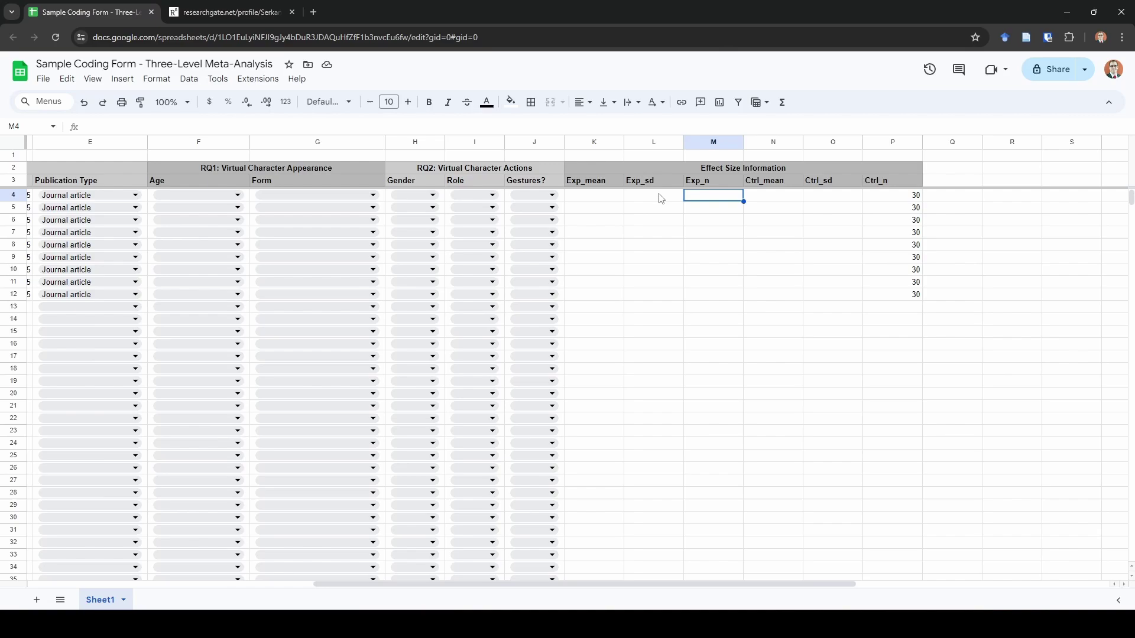
pyautogui.write('35')
pyautogui.press('Return')
pyautogui.write('31')
pyautogui.press('Return')
pyautogui.write('31')
pyautogui.press('Return')
pyautogui.press('Up')
pyautogui.press('Up')
pyautogui.press('Up')
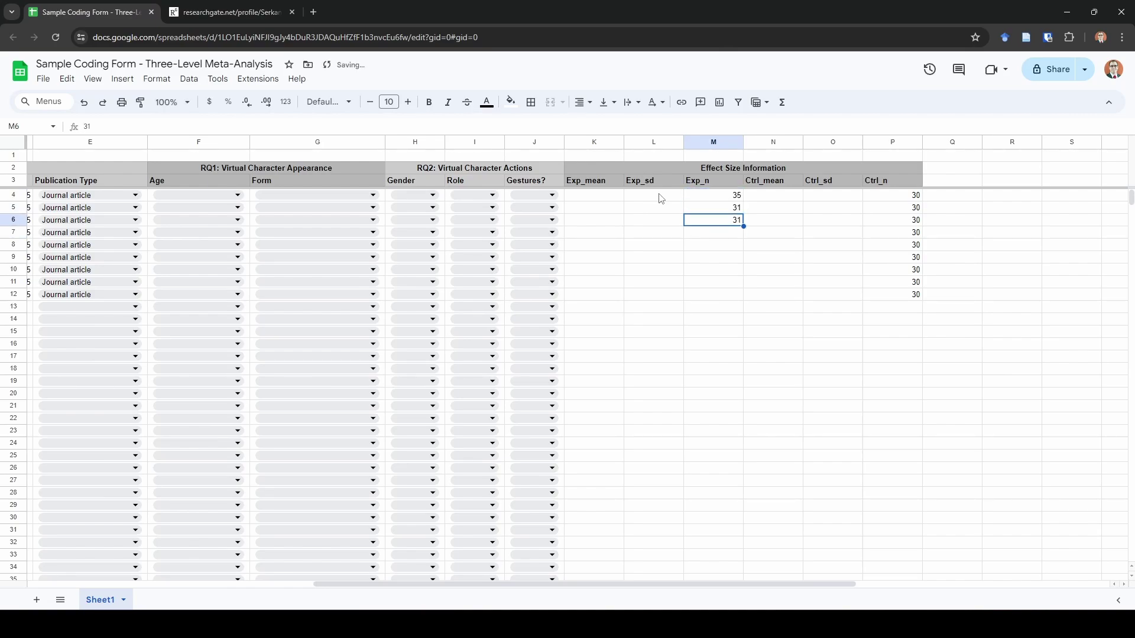
# Copy the Exp_n values 35, 31, 31 down into rows 7–12.
pyautogui.hotkey('shift', 'Down')
pyautogui.hotkey('shift', 'Down')
pyautogui.hotkey('ctrl', 'c')
pyautogui.press('Down')
pyautogui.press('Down')
pyautogui.press('Down')
pyautogui.press('Down')
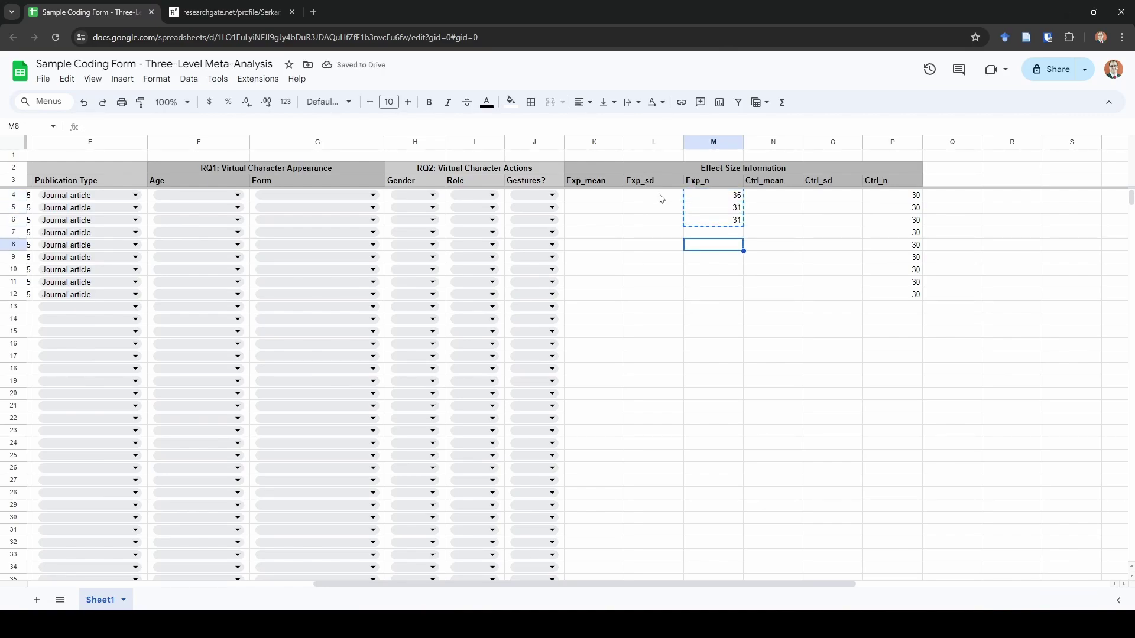
pyautogui.press('Up')
pyautogui.hotkey('ctrl', 'v')
pyautogui.press('Down')
pyautogui.press('Down')
pyautogui.press('Down')
pyautogui.hotkey('ctrl', 'v')
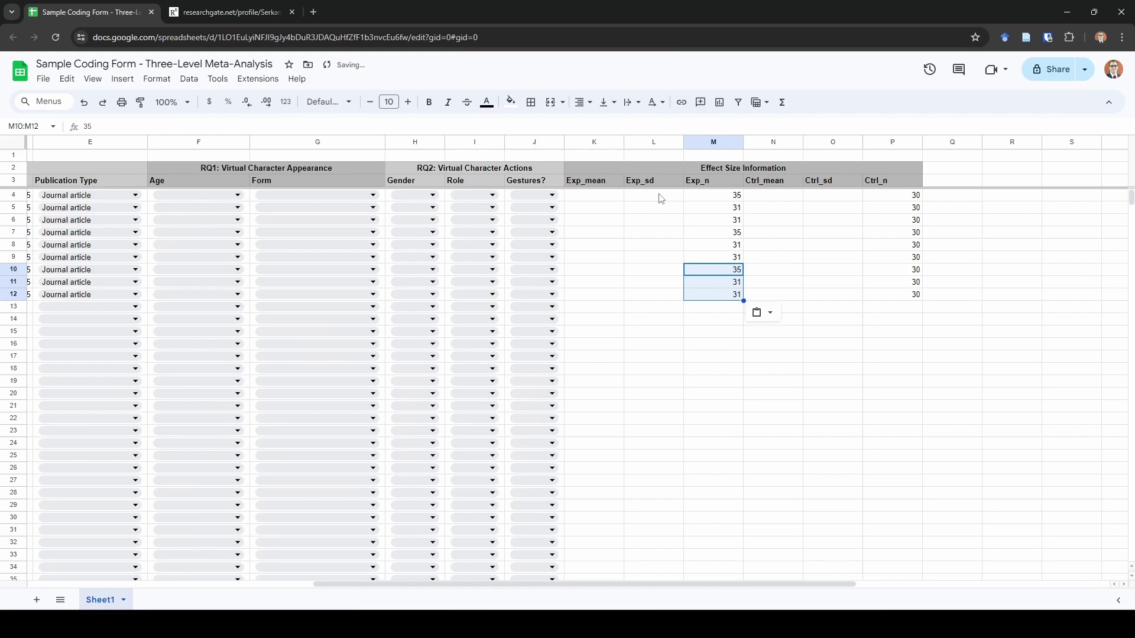
pyautogui.press('Up')
pyautogui.press('Up')
pyautogui.press('Up')
pyautogui.press('Up')
pyautogui.press('Up')
pyautogui.press('Up')
pyautogui.press('Left')
pyautogui.press('Left')
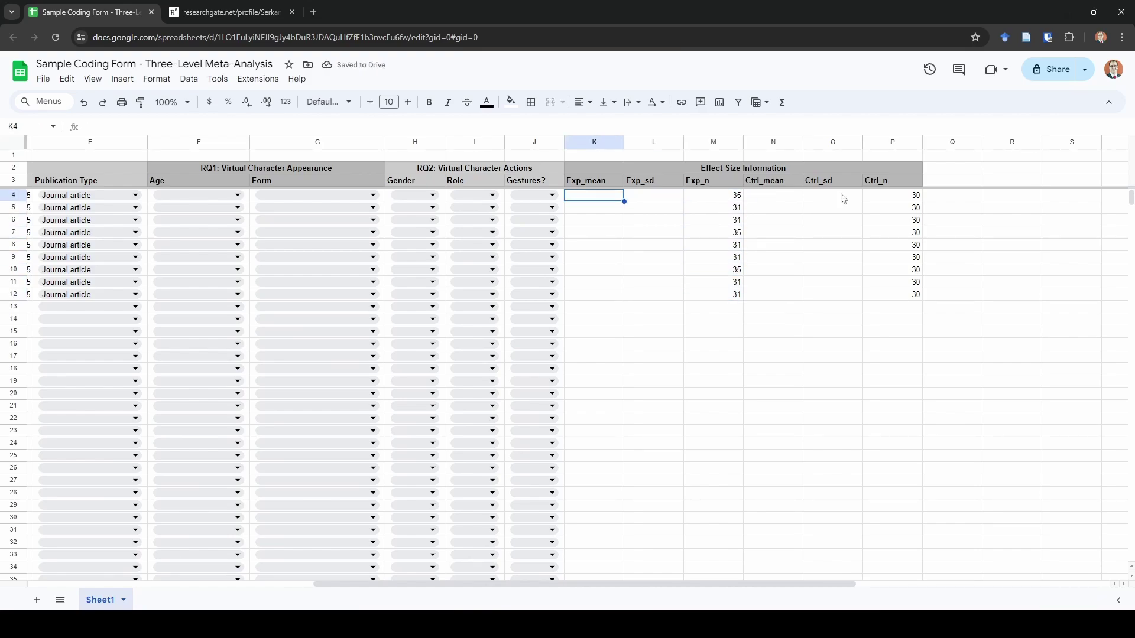
# Enter Ctrl_mean 79.84 and Ctrl_sd 9.33 in row 4, read from the article's Table 1.
pyautogui.click(796, 195)
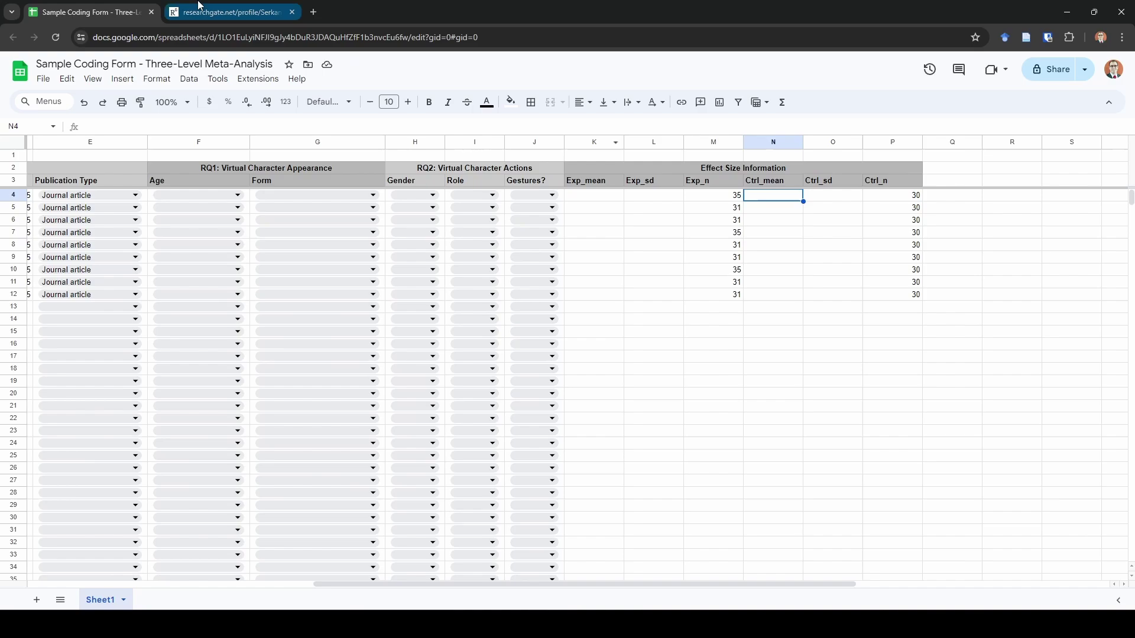
pyautogui.click(228, 12)
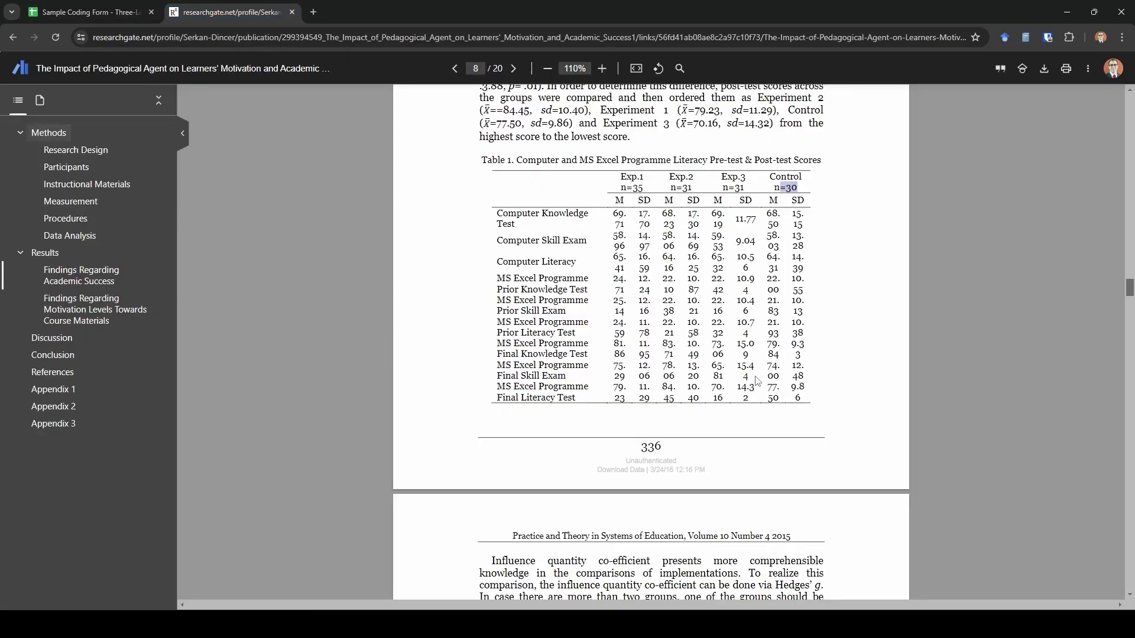
pyautogui.click(825, 359)
pyautogui.moveTo(811, 359); pyautogui.dragTo(768, 343)
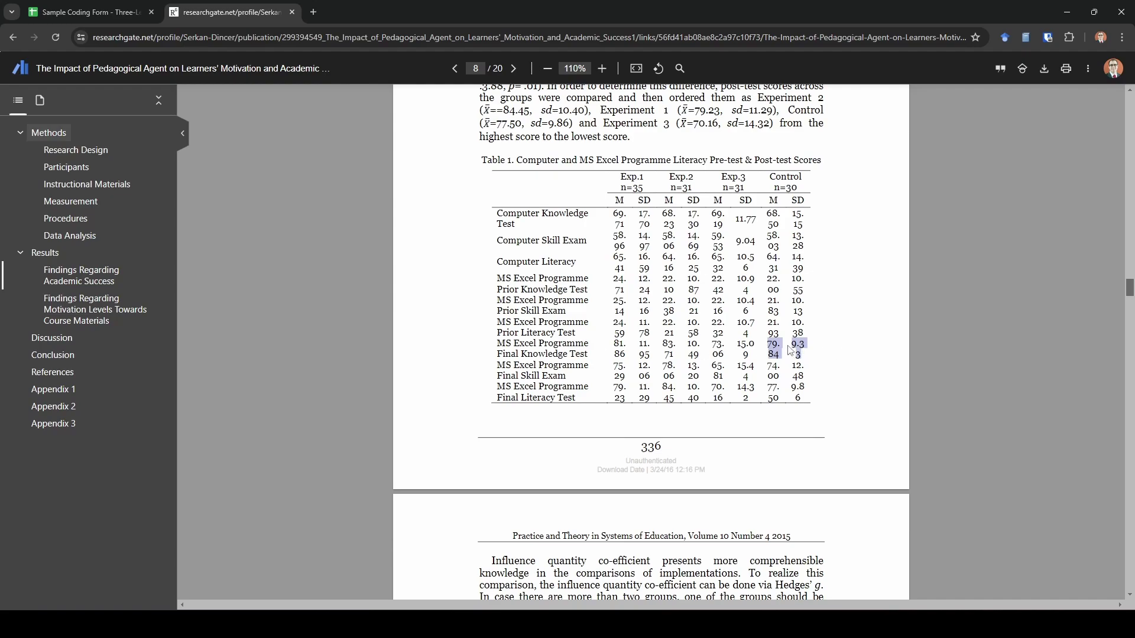
pyautogui.click(111, 8)
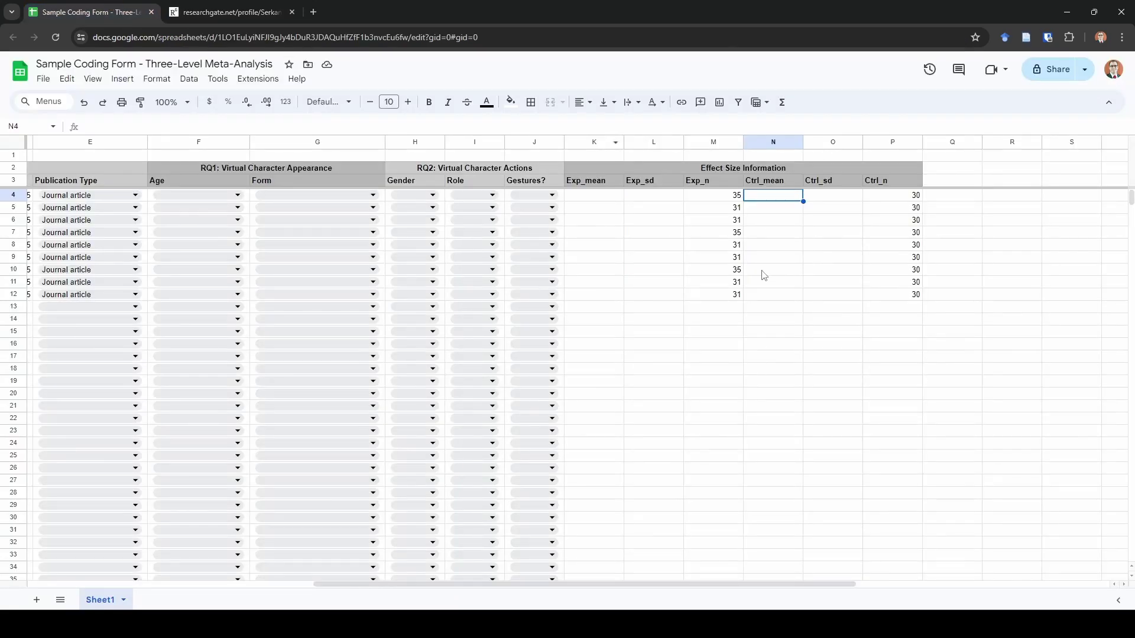
pyautogui.write('79.84')
pyautogui.press('Tab')
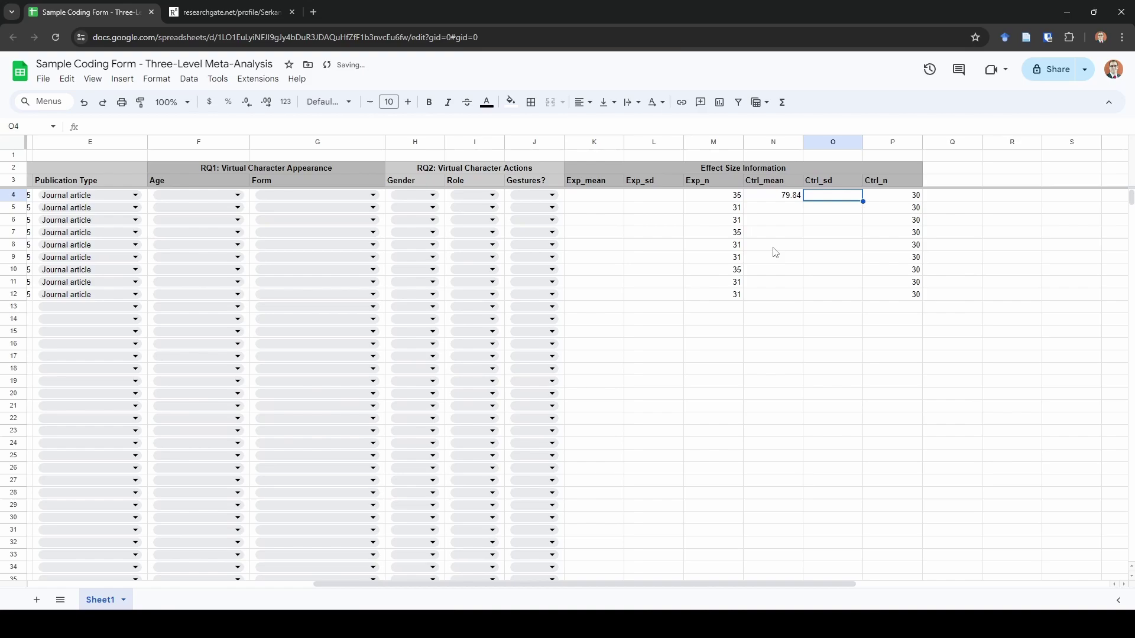
pyautogui.click(231, 12)
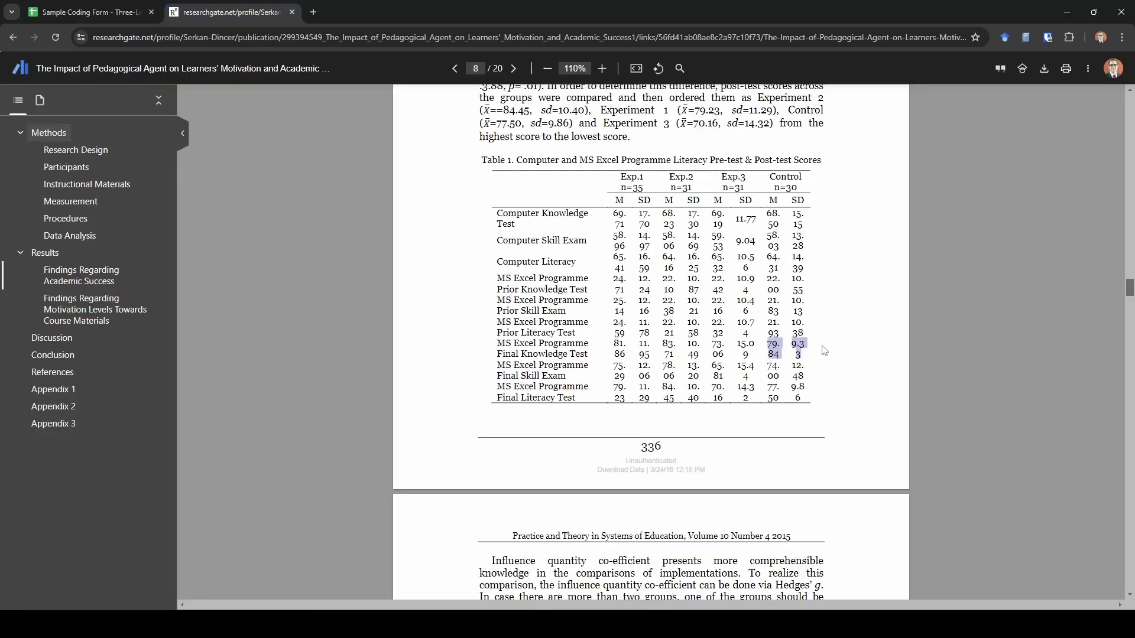
pyautogui.click(89, 12)
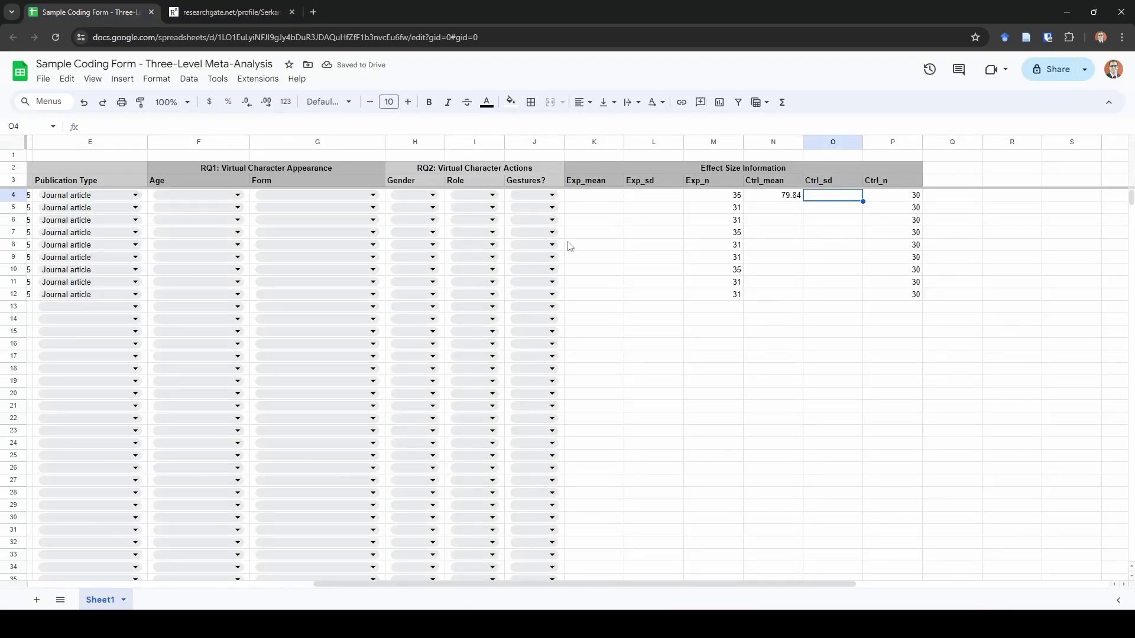
pyautogui.write('9.33')
pyautogui.hotkey('shift', 'Tab')
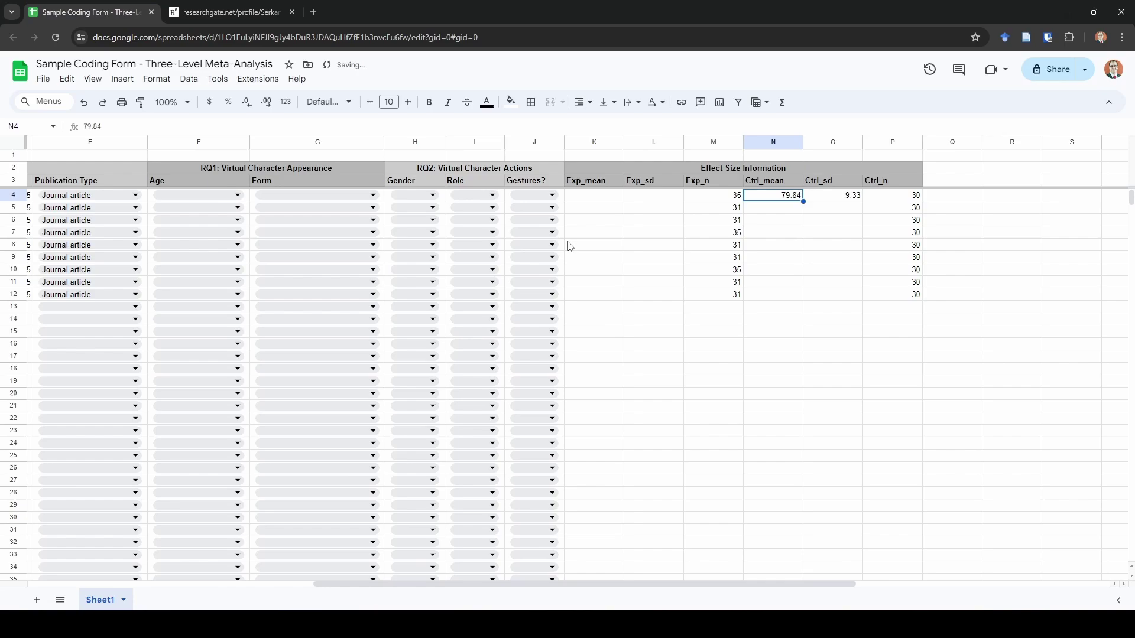
# Copy row 4's control mean and SD into rows 5 and 6.
pyautogui.hotkey('shift', 'Right')
pyautogui.hotkey('ctrl', 'c')
pyautogui.press('Down')
pyautogui.hotkey('ctrl', 'v')
pyautogui.press('Down')
pyautogui.hotkey('ctrl', 'v')
pyautogui.press('Down')
pyautogui.press('Down')
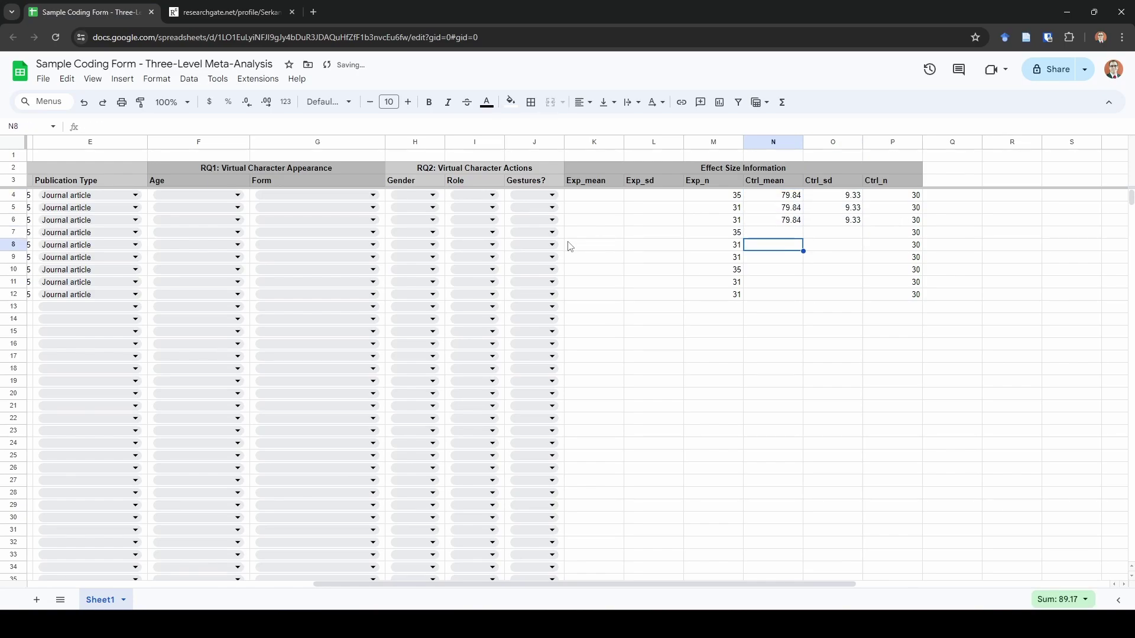
pyautogui.press('Up')
# Enter Ctrl_mean 74 and Ctrl_sd 12.48 in row 7 from the article, correcting an initial 70.
pyautogui.click(273, 9)
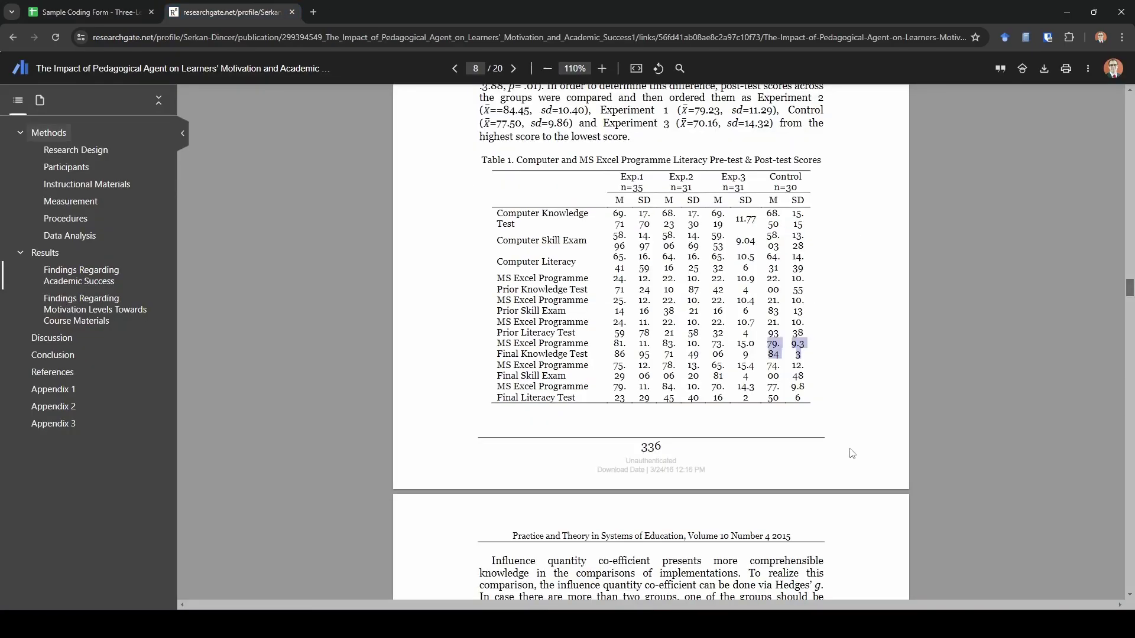
pyautogui.moveTo(768, 364); pyautogui.dragTo(812, 379)
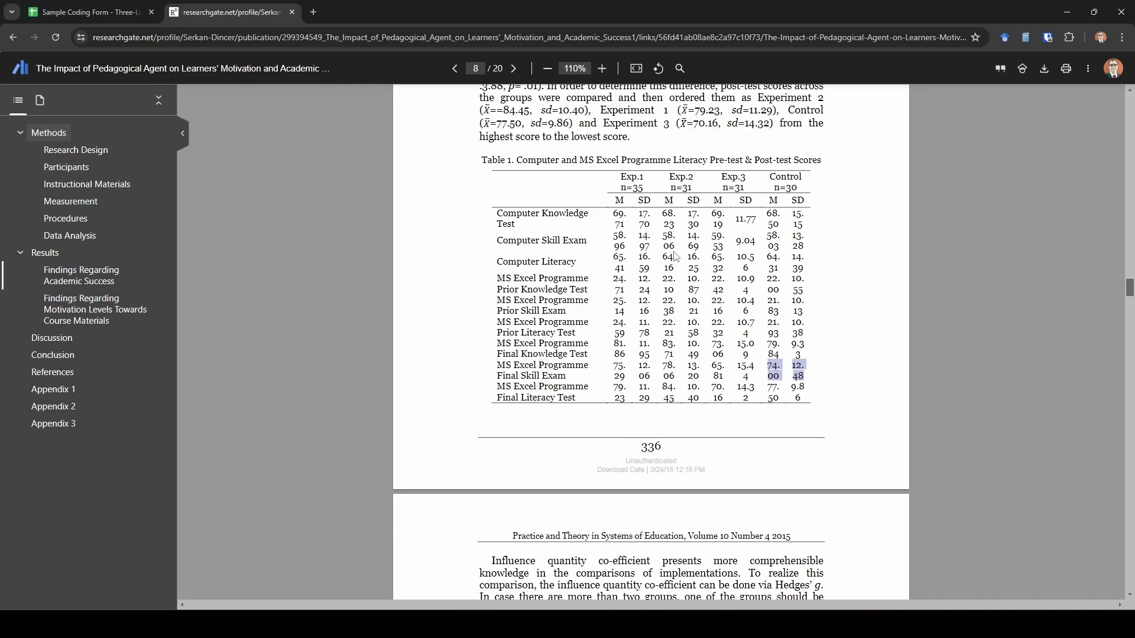
pyautogui.click(109, 9)
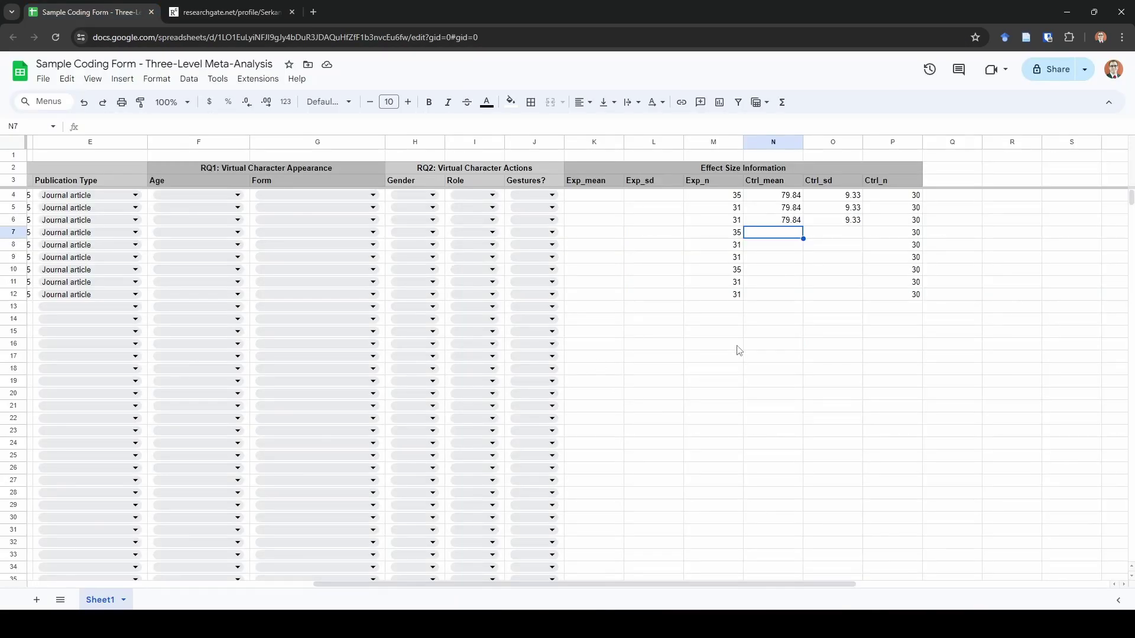
pyautogui.write('70')
pyautogui.press('Tab')
pyautogui.hotkey('shift', 'Tab')
pyautogui.write('74')
pyautogui.press('Tab')
pyautogui.write('12.48')
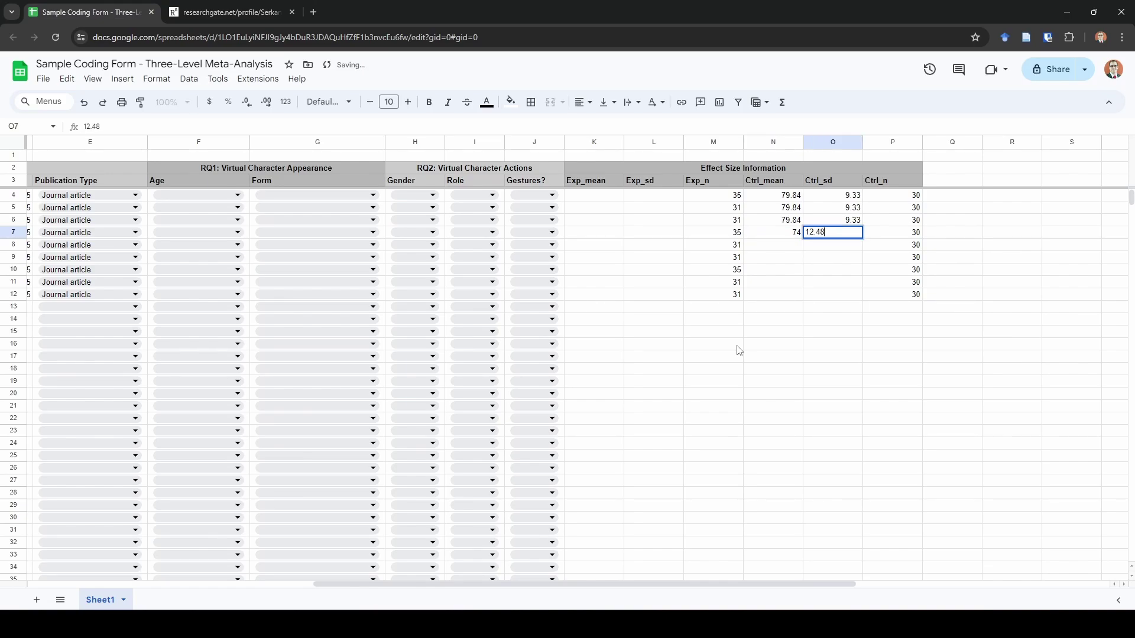
pyautogui.press('Return')
pyautogui.press('Left')
pyautogui.press('Up')
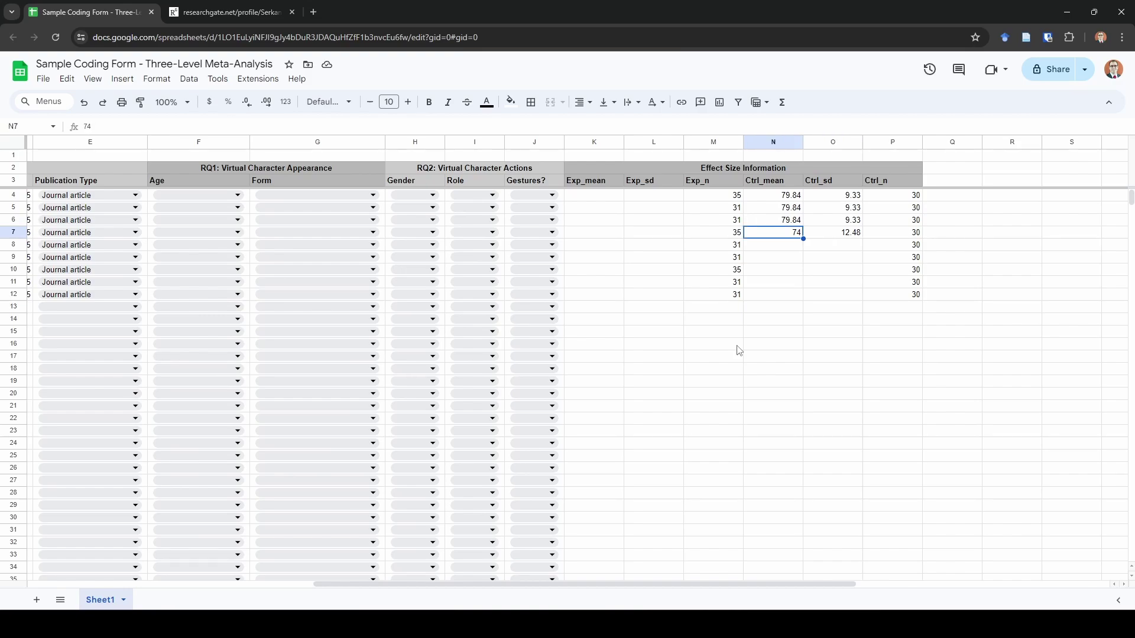
# Copy row 7's control values 74 and 12.48 into rows 8 and 9.
pyautogui.press('Down')
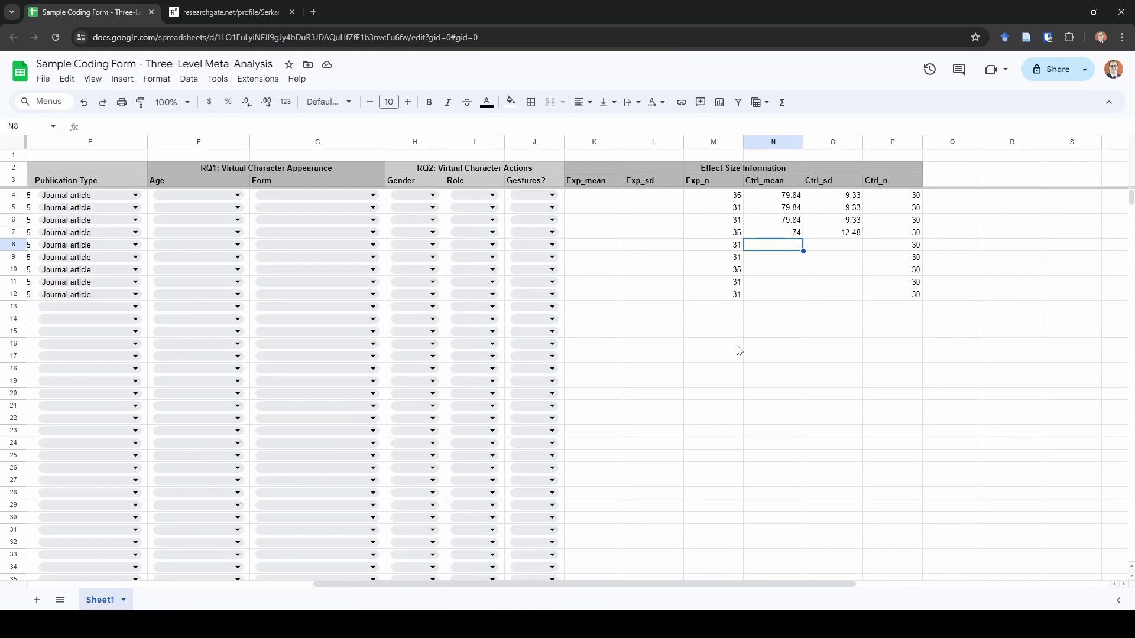
pyautogui.press('Up')
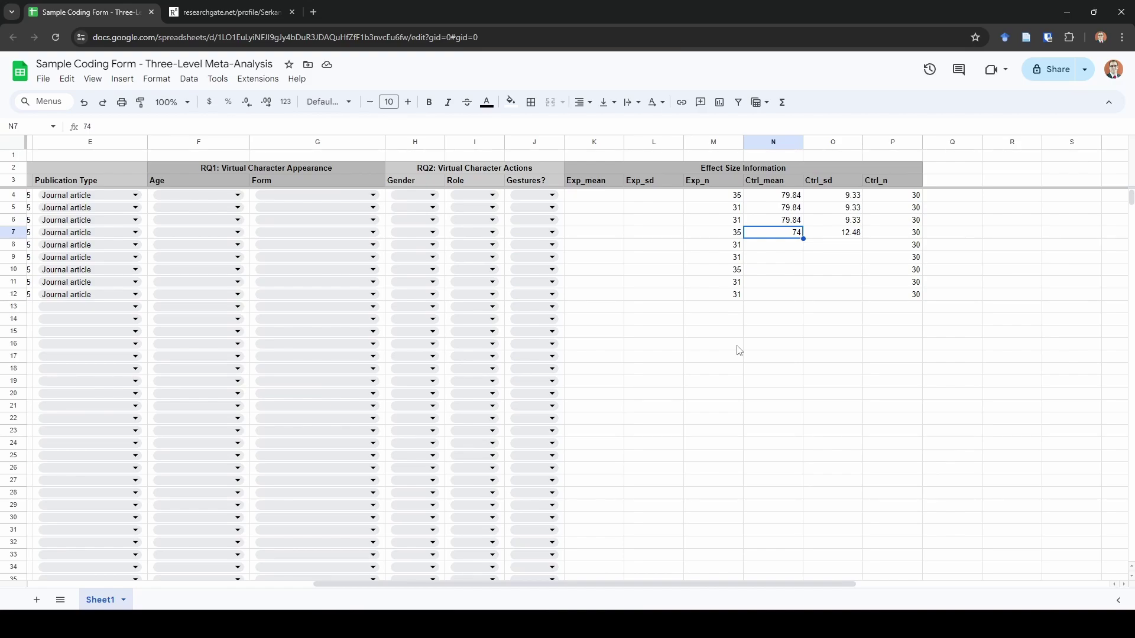
pyautogui.press('Tab')
pyautogui.press('Return')
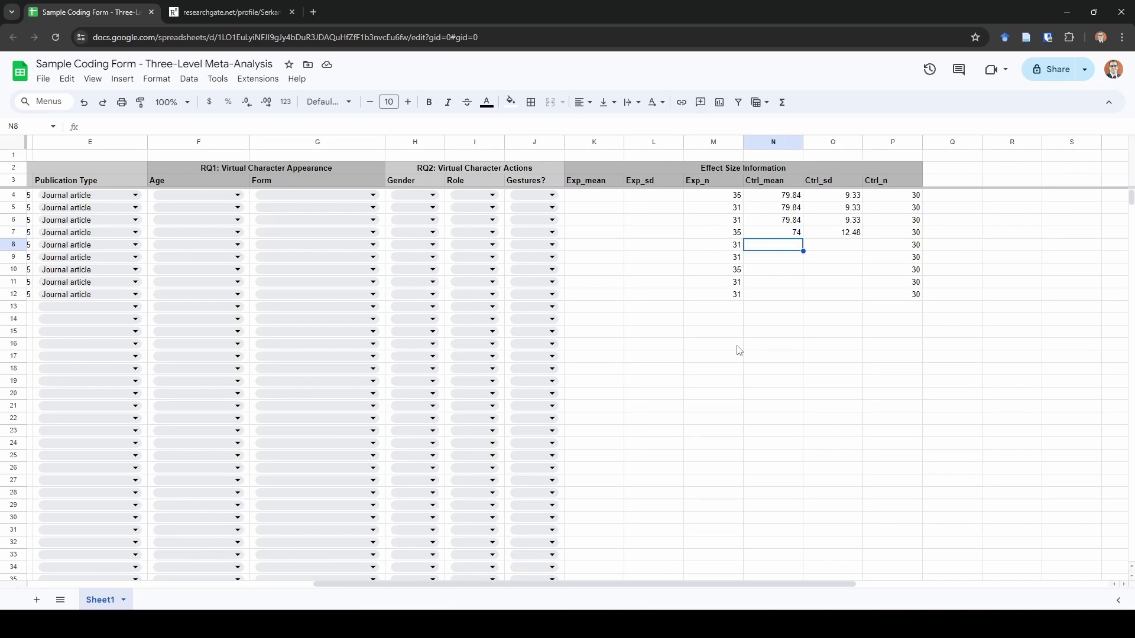
pyautogui.moveTo(760, 232); pyautogui.dragTo(828, 235)
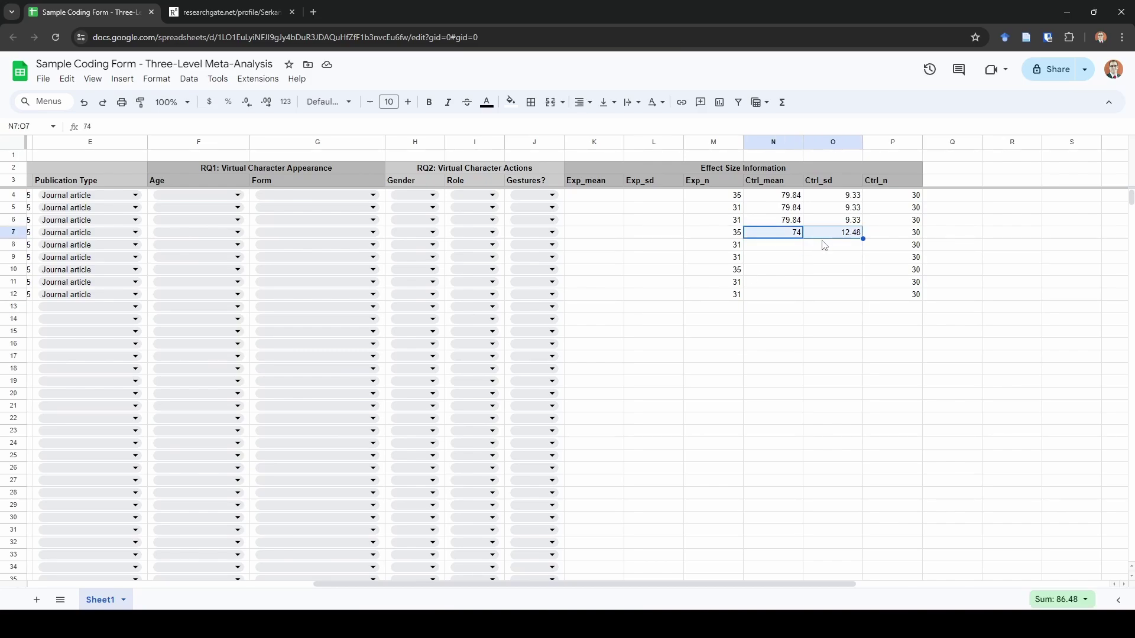
pyautogui.click(781, 248)
pyautogui.hotkey('ctrl', 'v')
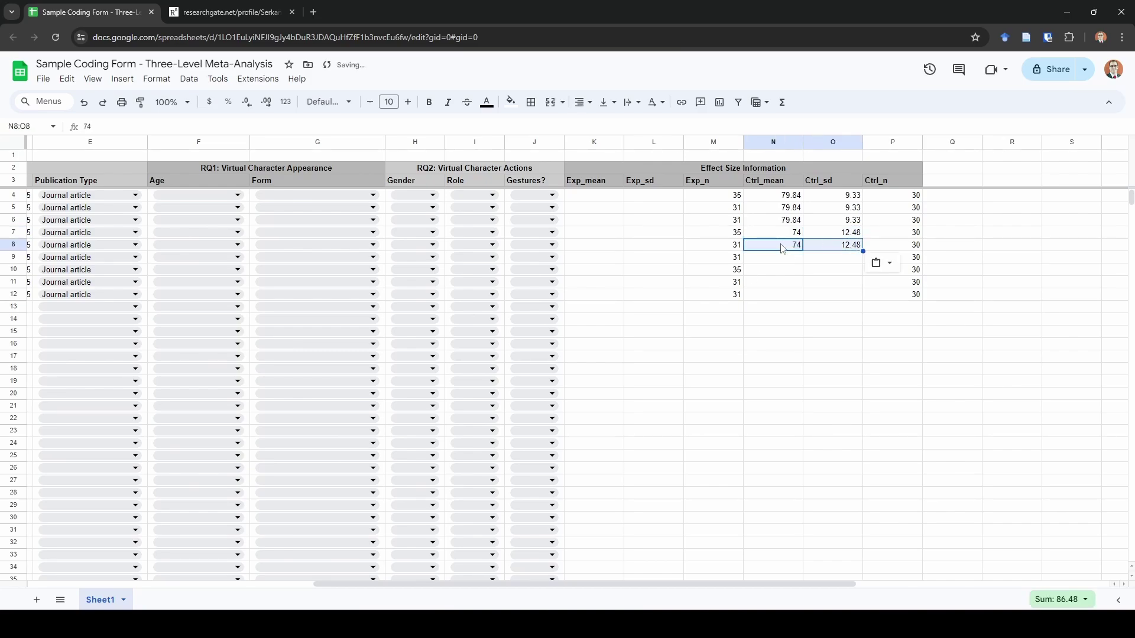
pyautogui.press('Down')
pyautogui.hotkey('ctrl', 'v')
pyautogui.press('Down')
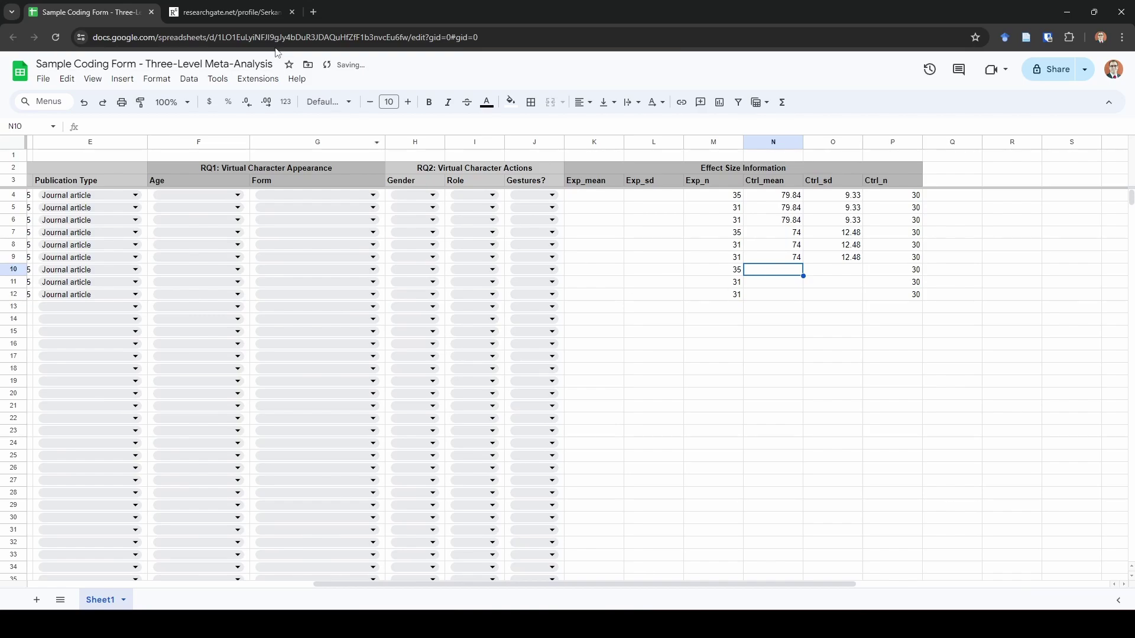
# Read the control literacy scores in Table 1 and enter 77.5 and 9.86 in row 10.
pyautogui.click(277, 12)
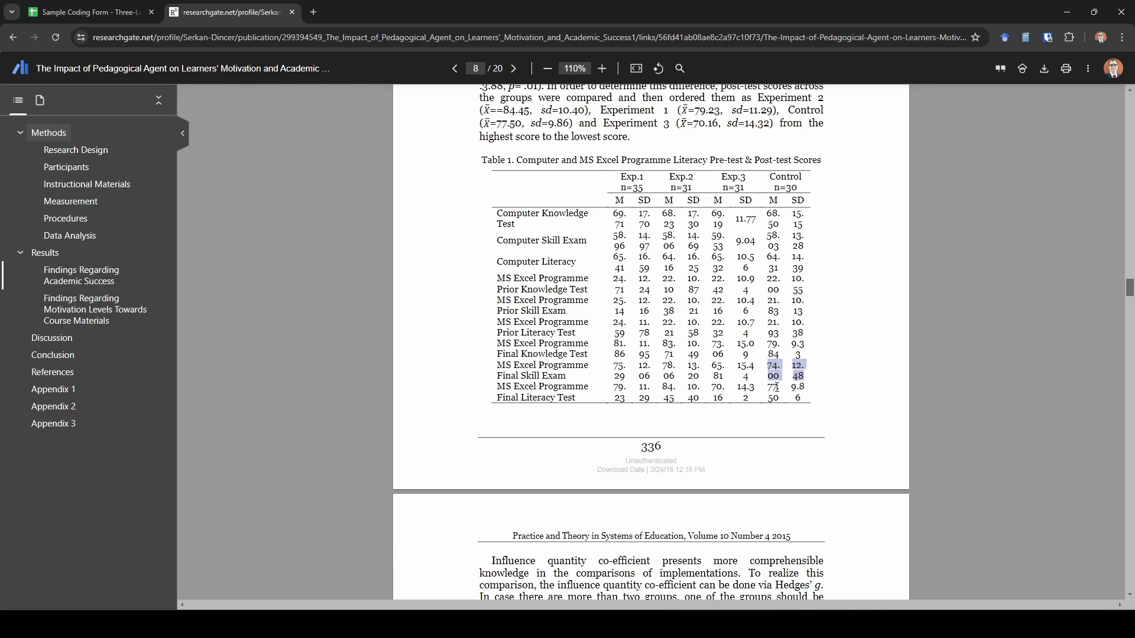
pyautogui.moveTo(770, 389); pyautogui.dragTo(796, 400)
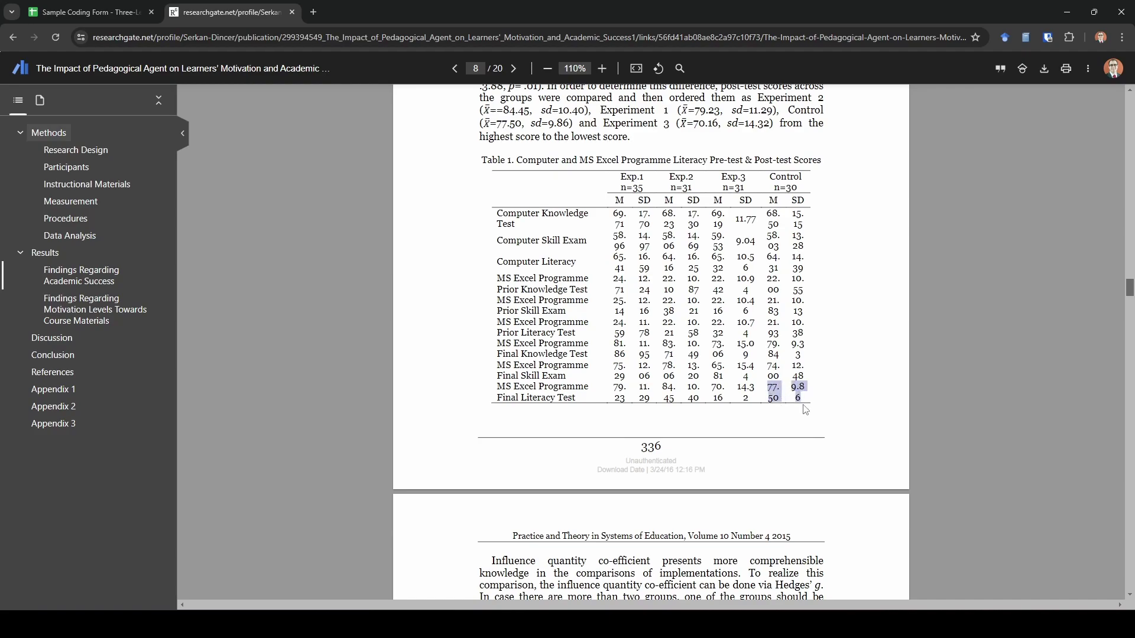
pyautogui.click(69, 7)
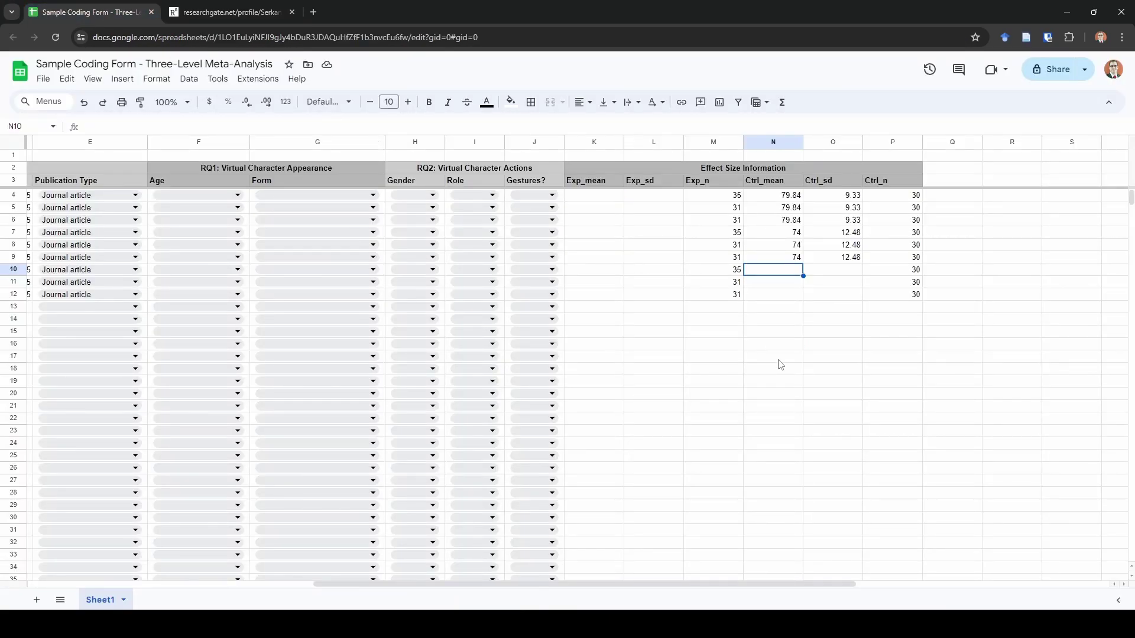
pyautogui.write('77.5')
pyautogui.press('Tab')
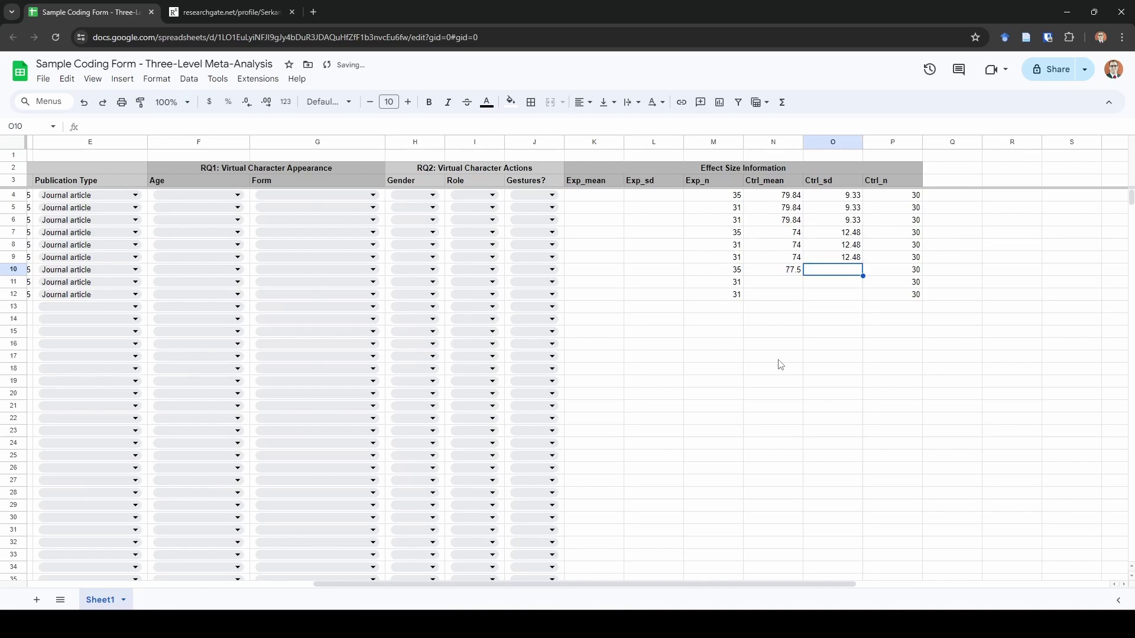
pyautogui.write('9.86')
pyautogui.hotkey('shift', 'Tab')
# Copy row 10's control mean and SD into rows 11 and 12.
pyautogui.hotkey('shift', 'Right')
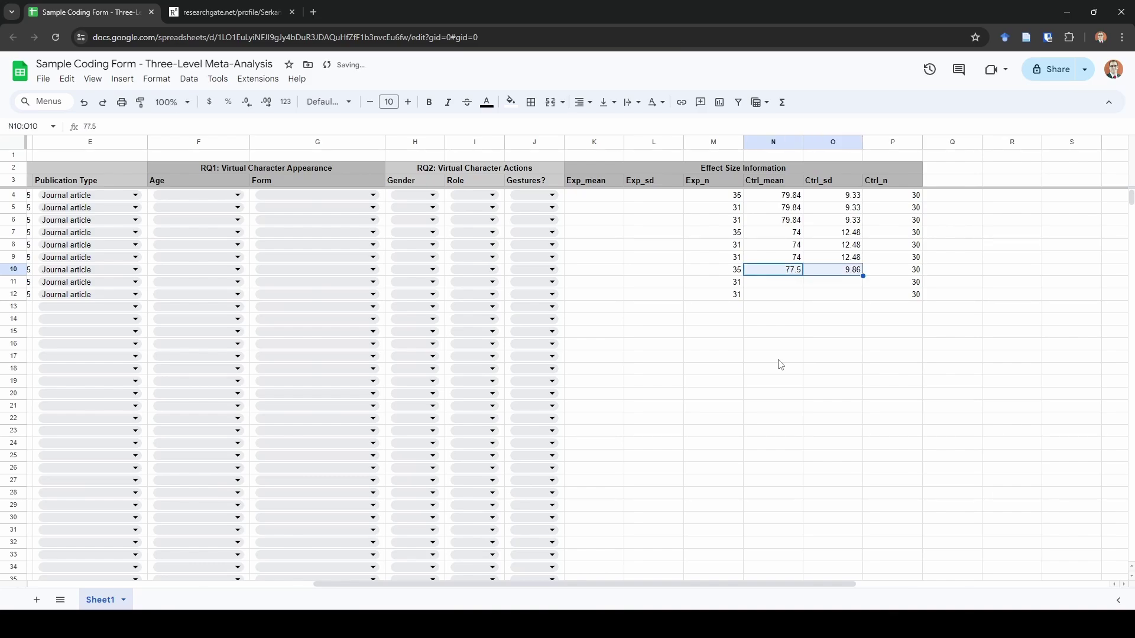
pyautogui.hotkey('ctrl', 'c')
pyautogui.press('Down')
pyautogui.hotkey('ctrl', 'v')
pyautogui.press('Down')
pyautogui.hotkey('ctrl', 'v')
pyautogui.press('Left')
pyautogui.press('Left')
pyautogui.press('Up')
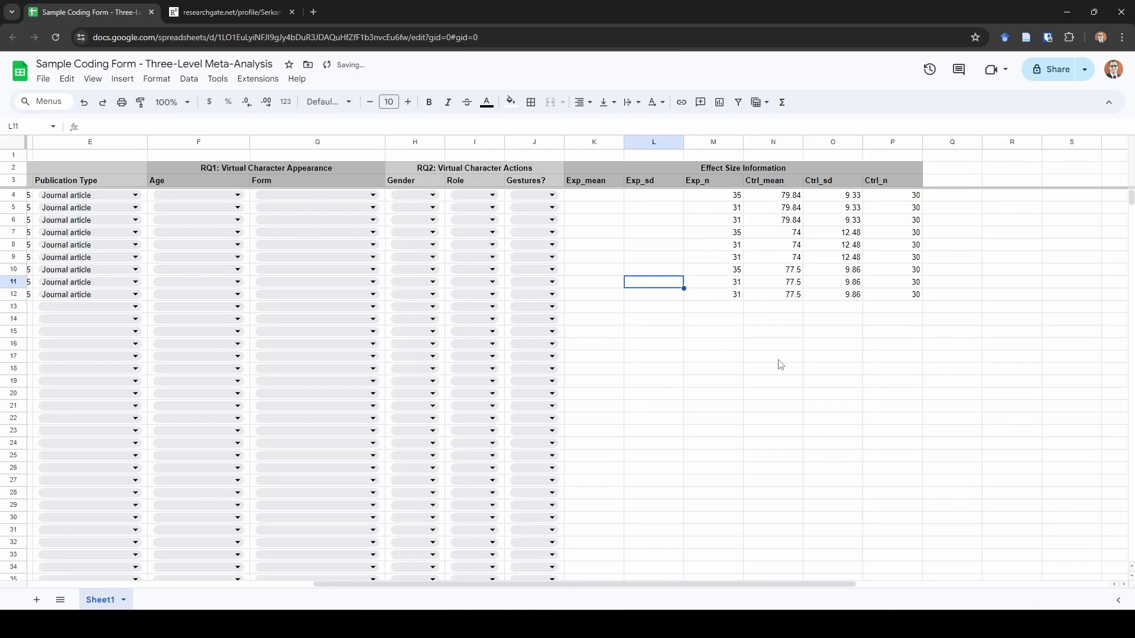
pyautogui.press('Left')
pyautogui.press('Up')
pyautogui.press('Up')
pyautogui.press('Up')
pyautogui.press('Up')
pyautogui.press('Up')
pyautogui.press('Up')
pyautogui.press('Up')
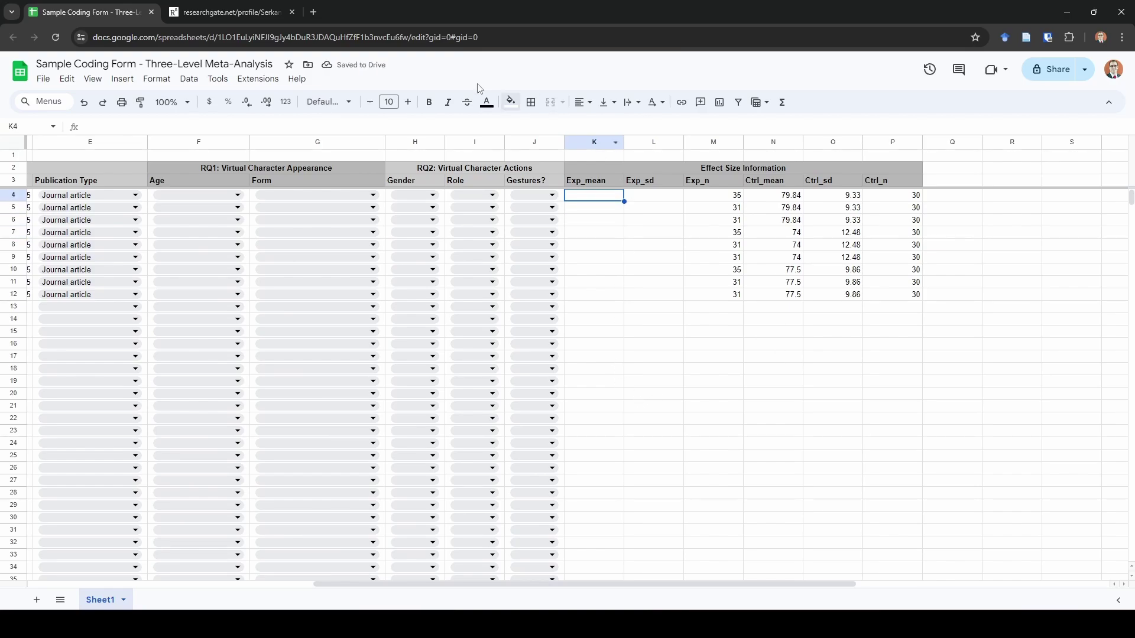
# Enter the Group 1 knowledge-test experimental mean 81.86 and SD 11.95 in row 4 from the article.
pyautogui.click(260, 21)
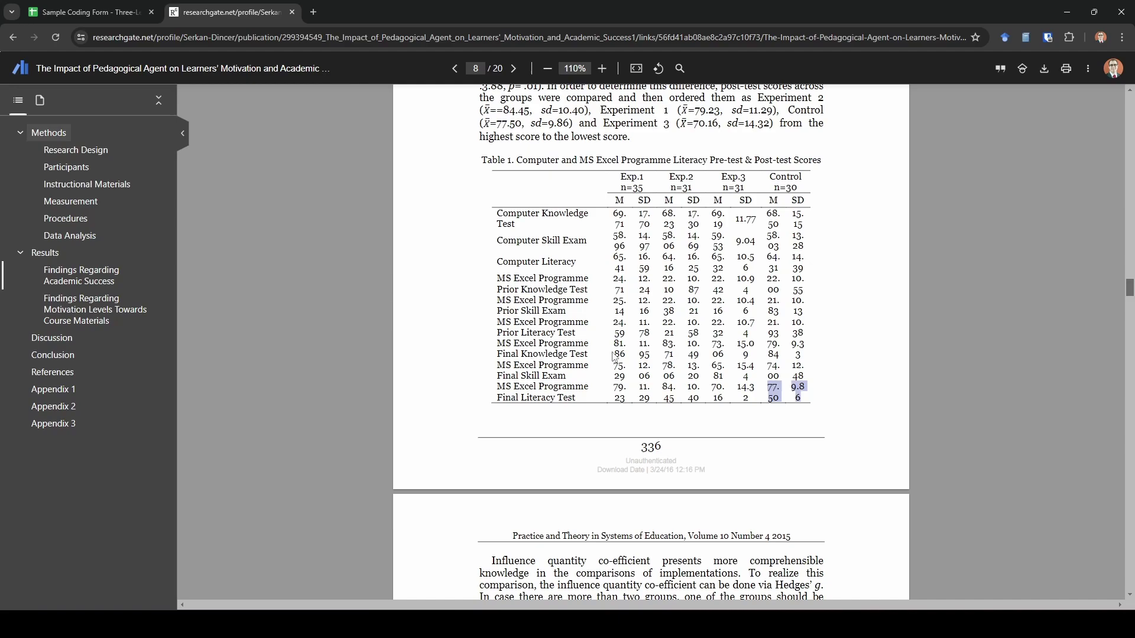
pyautogui.moveTo(614, 347); pyautogui.dragTo(636, 370)
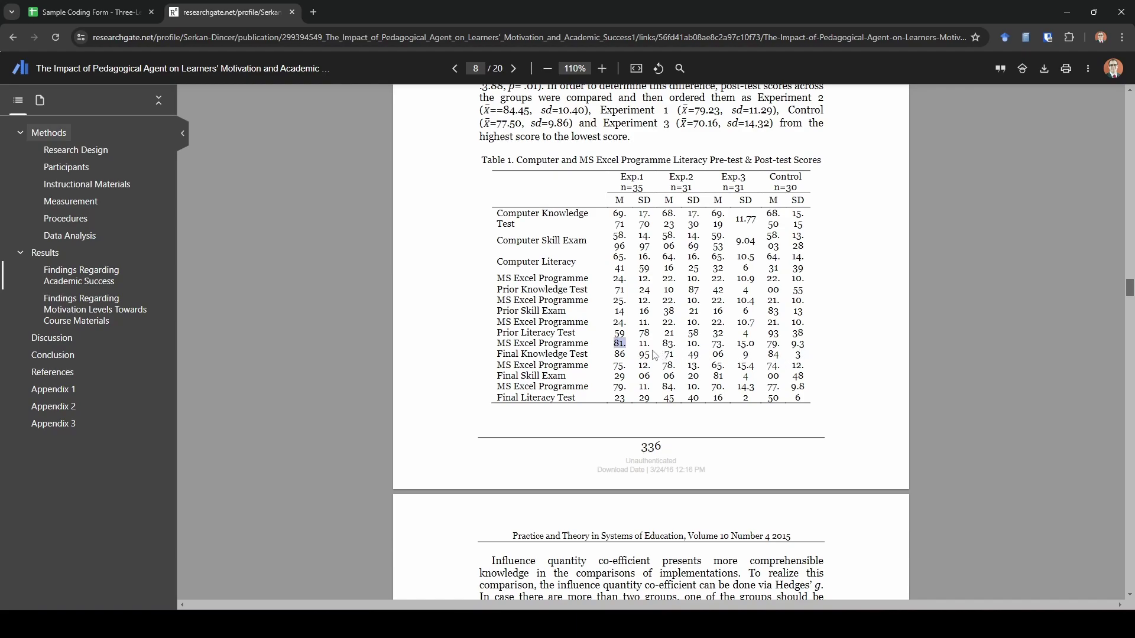
pyautogui.click(627, 350)
pyautogui.moveTo(615, 341); pyautogui.dragTo(627, 356)
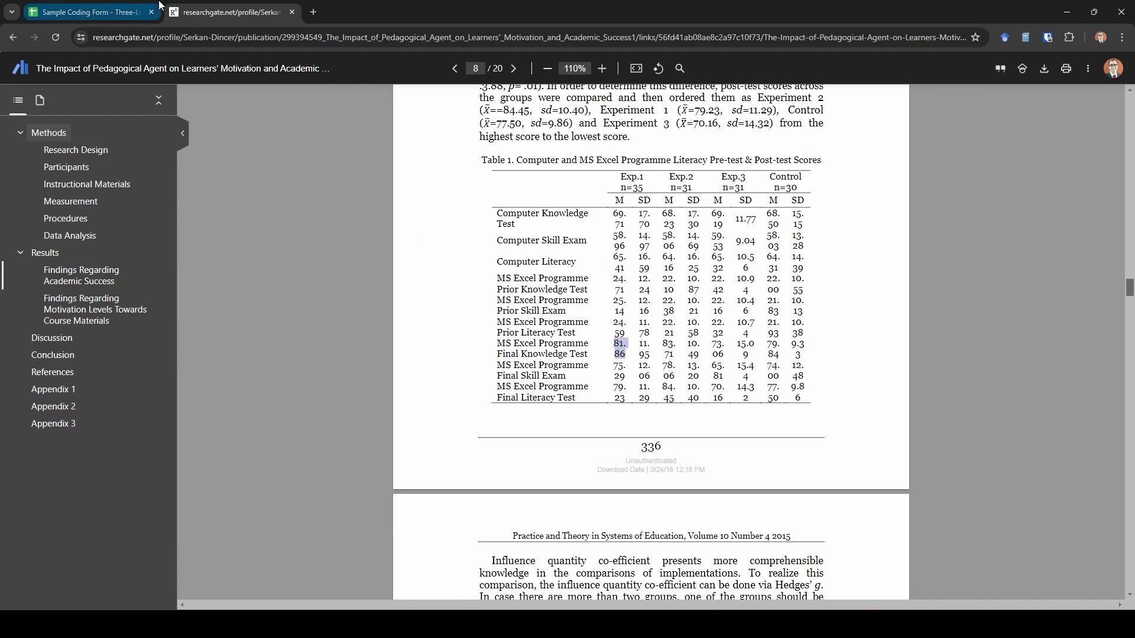
pyautogui.click(128, 5)
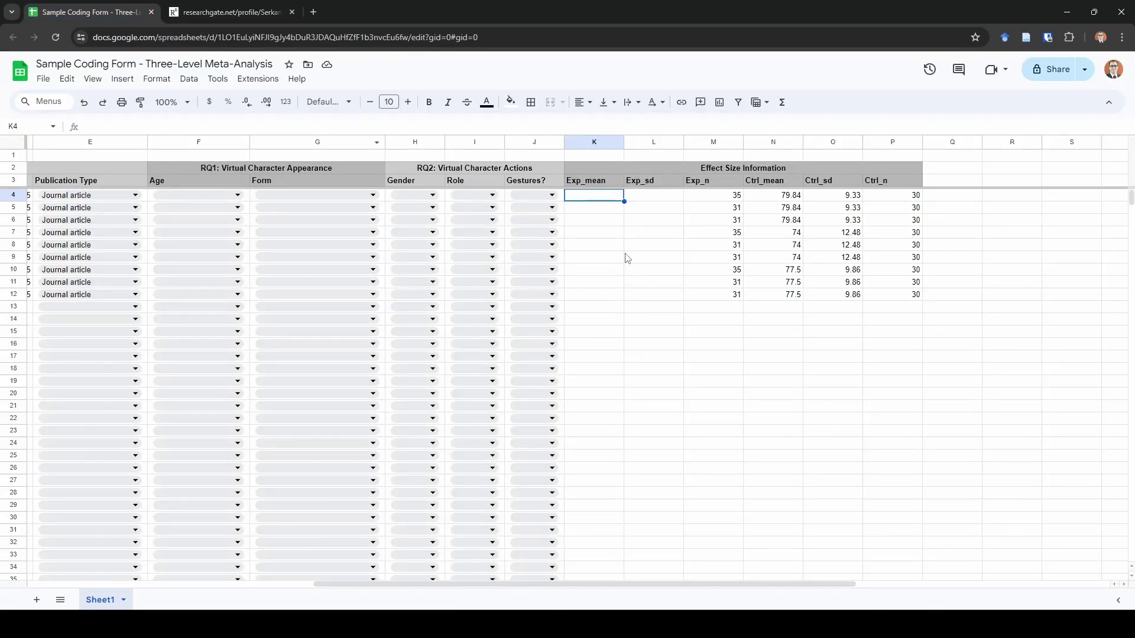
pyautogui.write('81.86')
pyautogui.press('Tab')
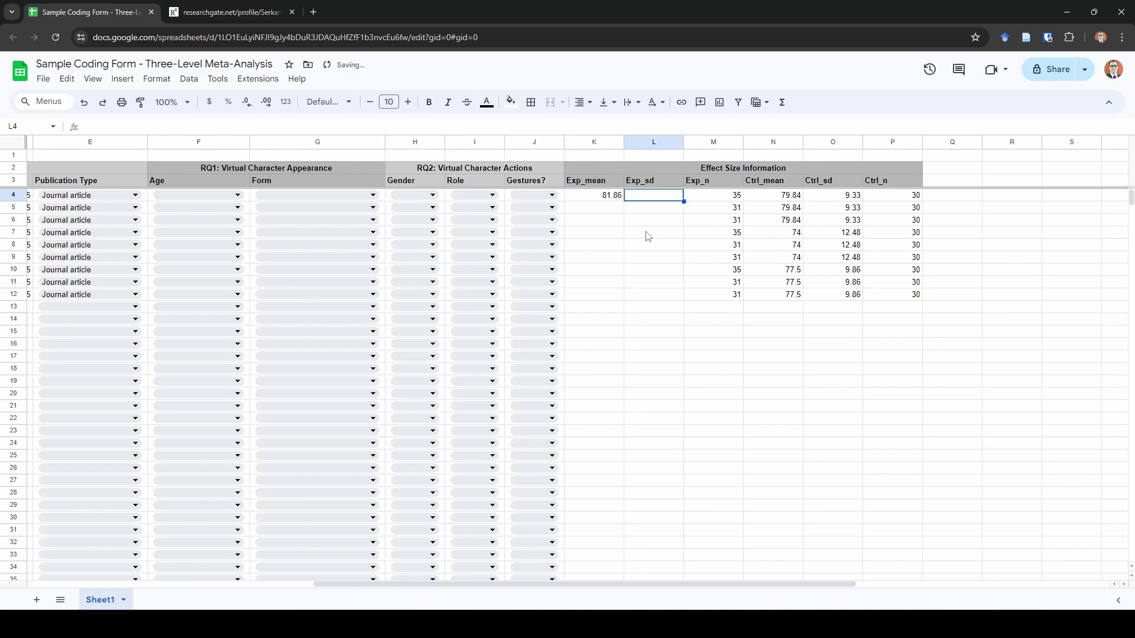
pyautogui.write('11.95')
pyautogui.press('Return')
# Enter the Group 1 skill-exam experimental mean 75.29 and SD 12.06 in row 7.
pyautogui.press('Down')
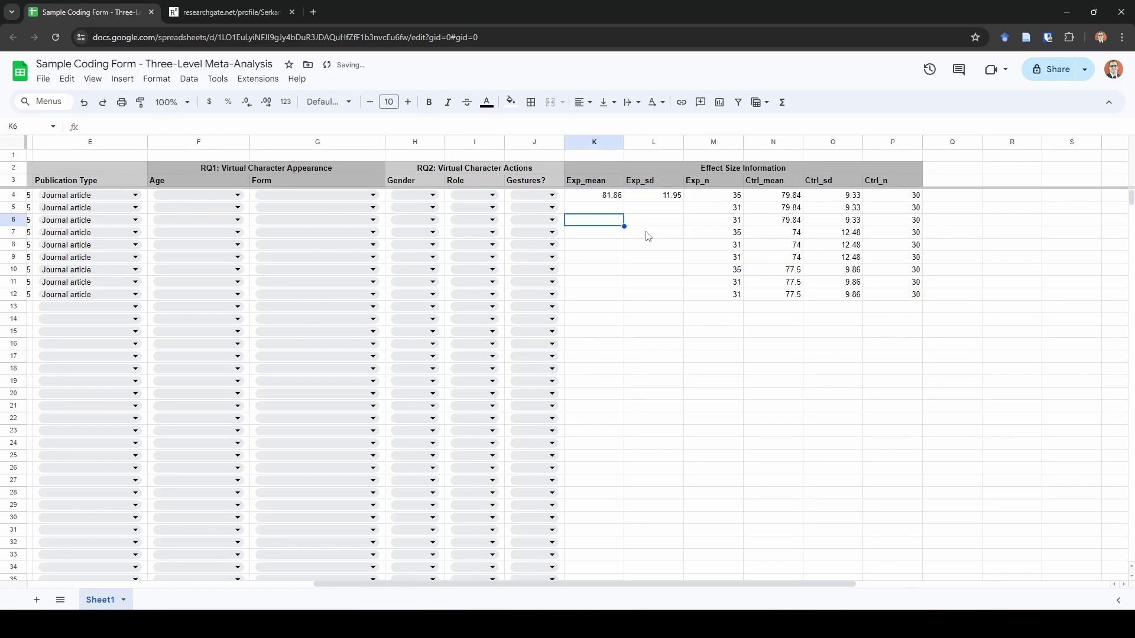
pyautogui.press('Down')
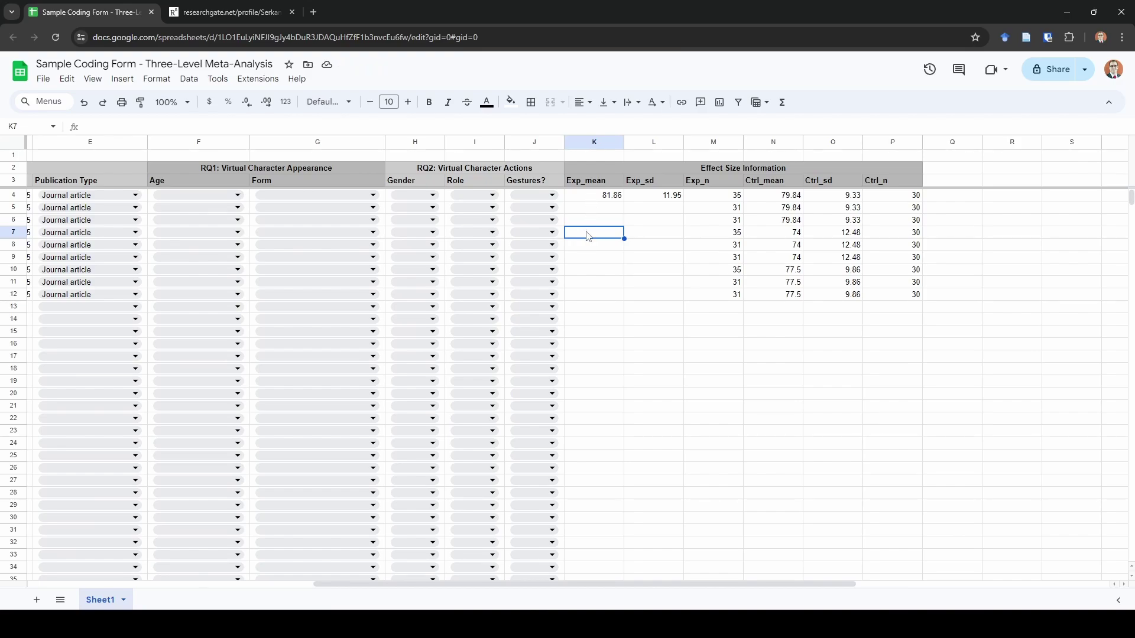
pyautogui.click(237, 12)
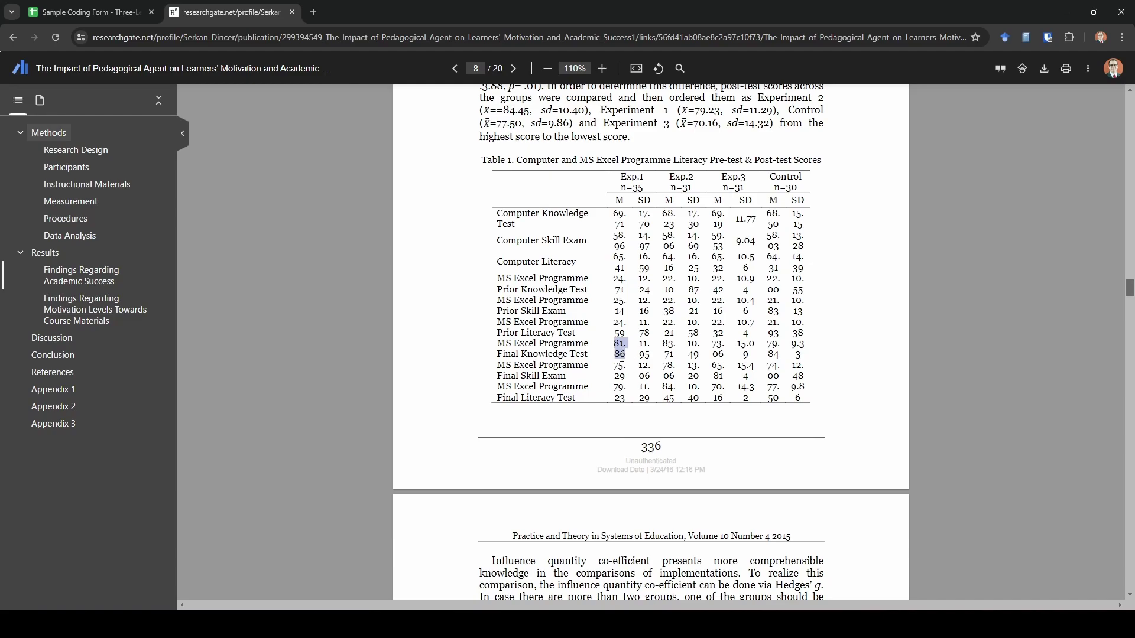
pyautogui.click(142, 10)
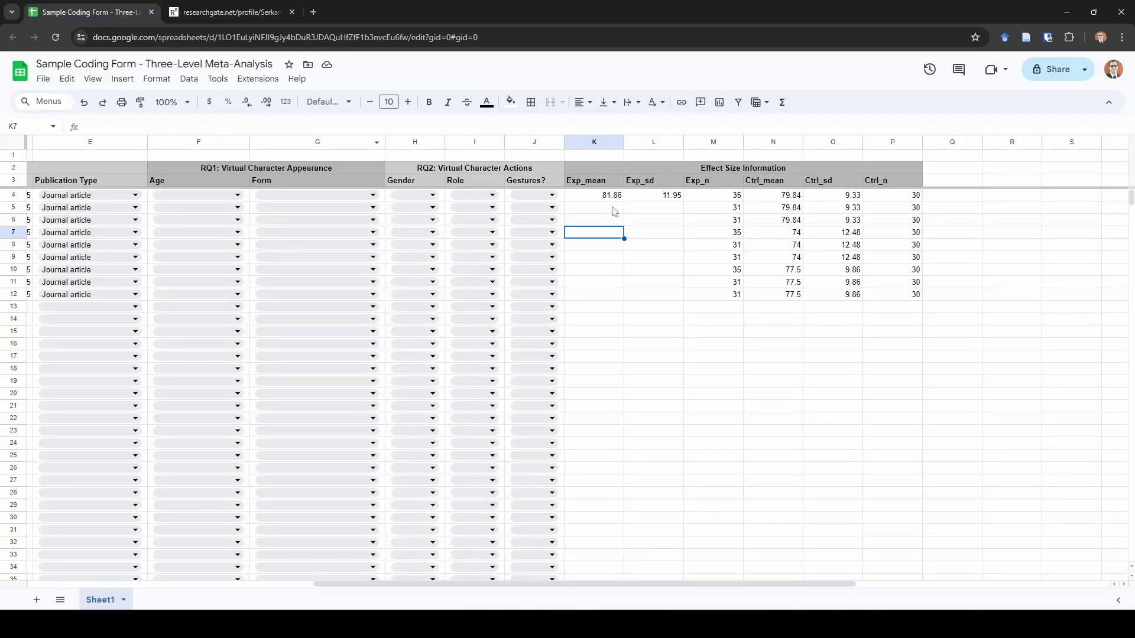
pyautogui.click(228, 12)
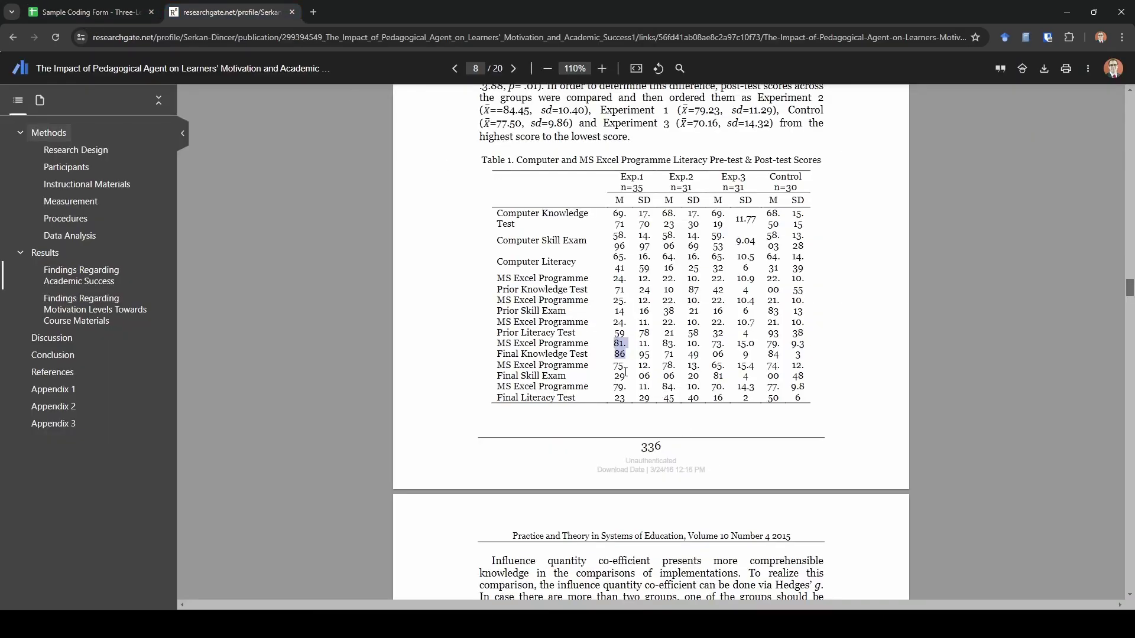
pyautogui.moveTo(615, 373); pyautogui.dragTo(653, 378)
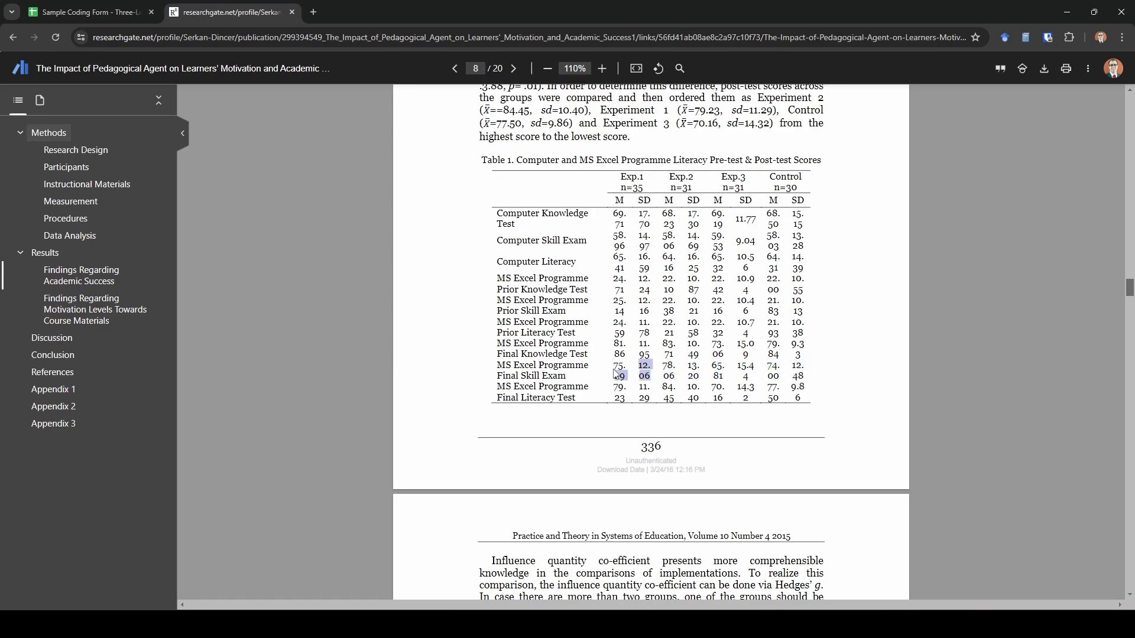
pyautogui.hotkey('ctrl', 'shift', 'Tab')
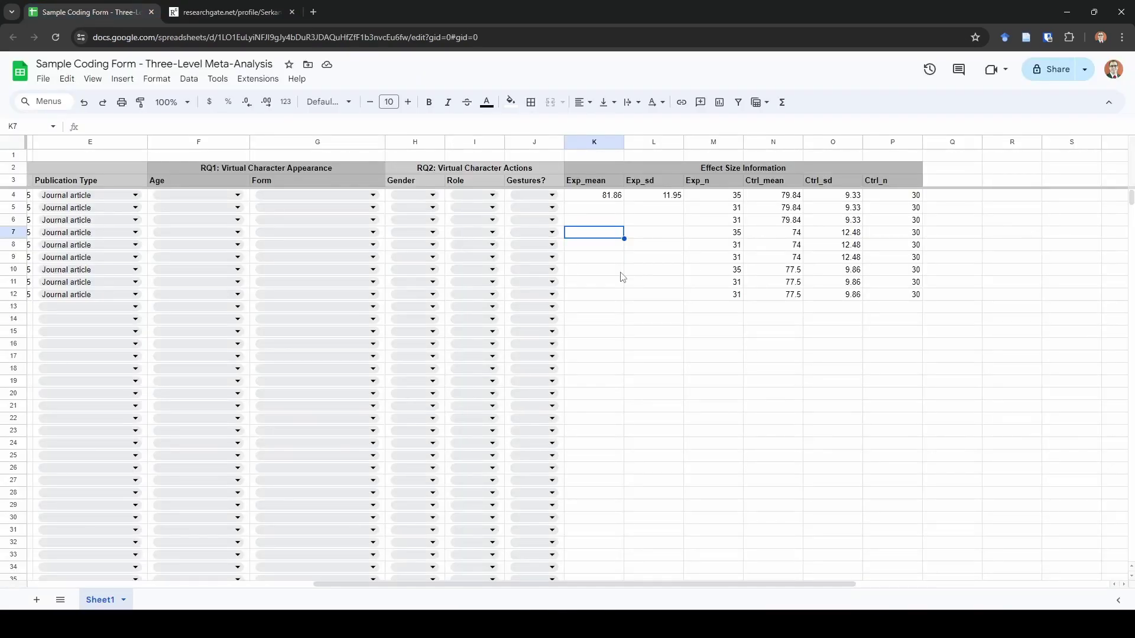
pyautogui.write('75.29')
pyautogui.press('Tab')
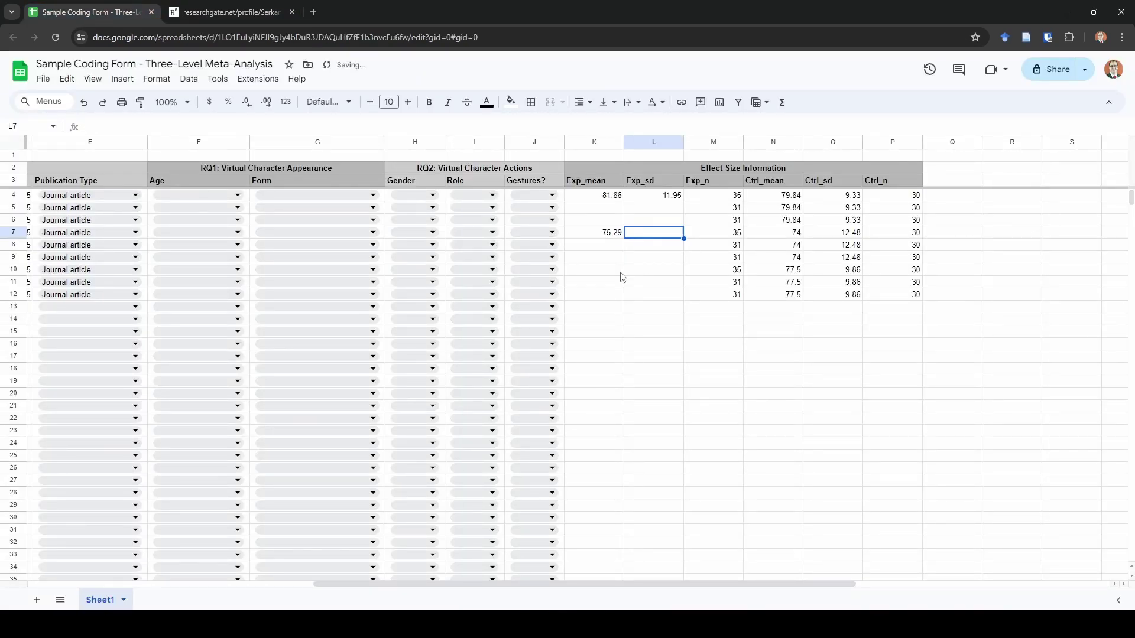
pyautogui.write('12.06')
pyautogui.press('Return')
# Enter the literacy-test experimental mean 79.23 and SD 11.29 in row 10, checking the article's table.
pyautogui.press('Down')
pyautogui.press('Down')
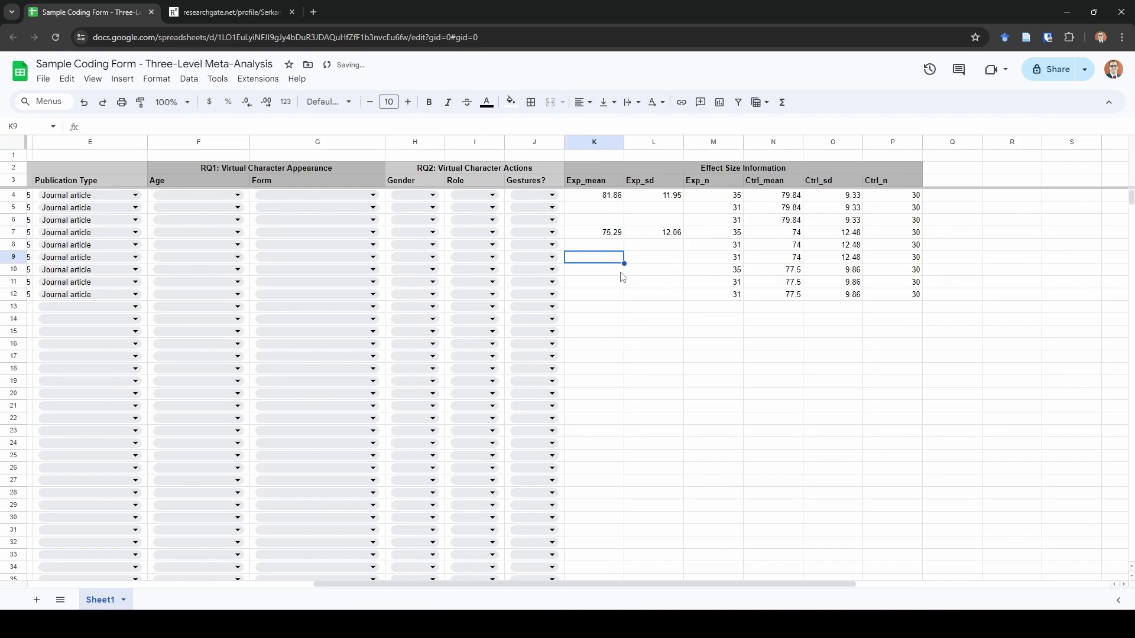
pyautogui.click(275, 7)
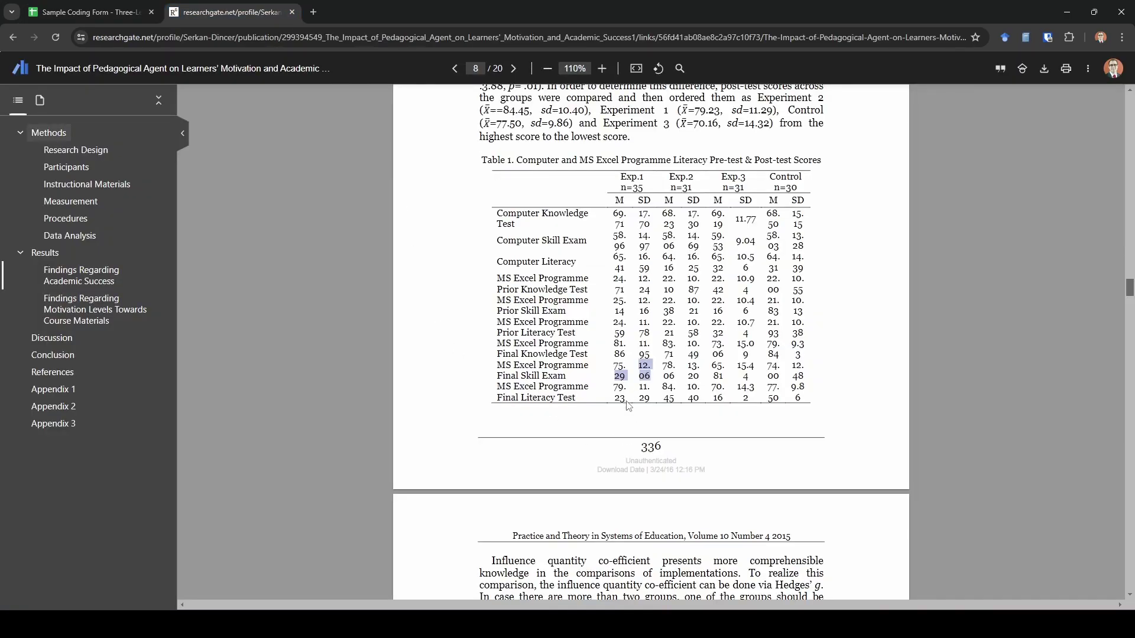
pyautogui.click(142, 12)
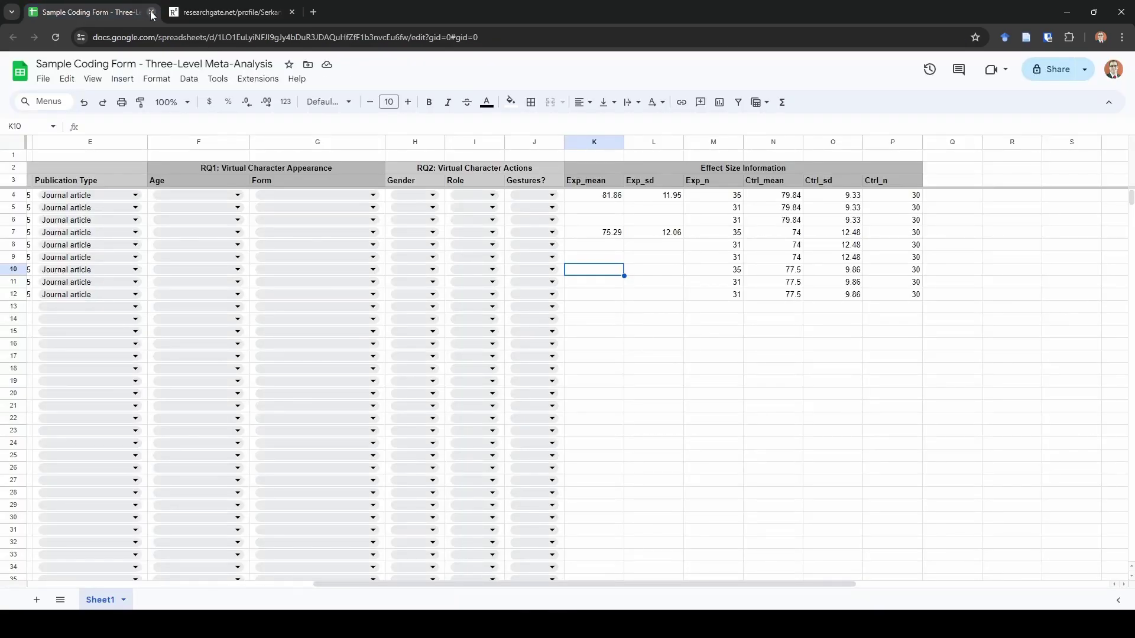
pyautogui.write('79.23')
pyautogui.press('Tab')
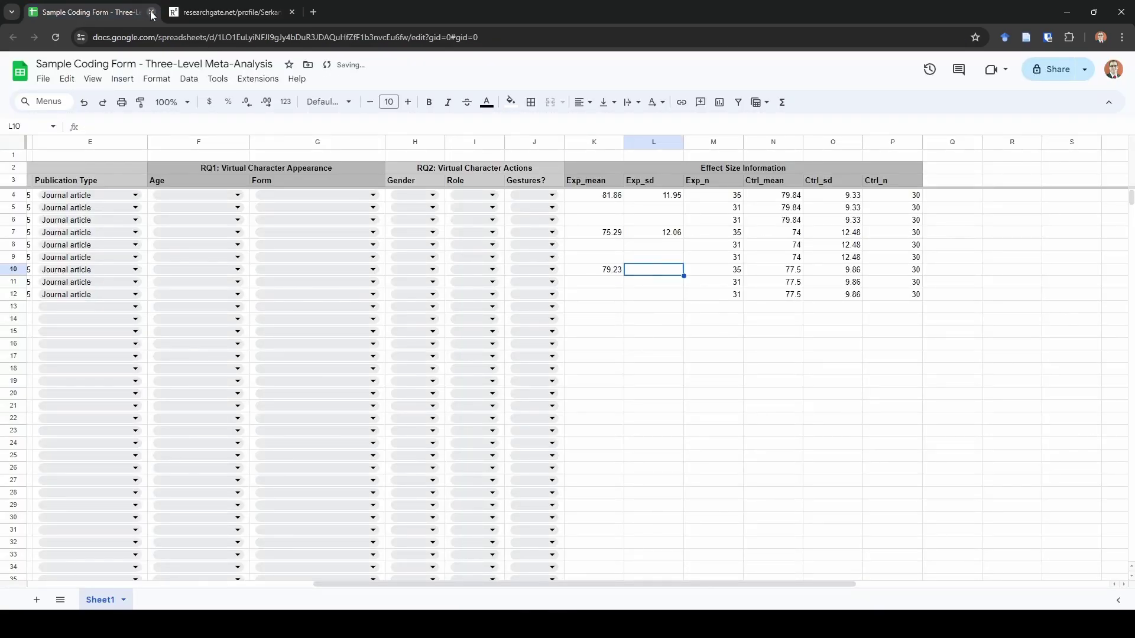
pyautogui.write('11.29')
pyautogui.press('Left')
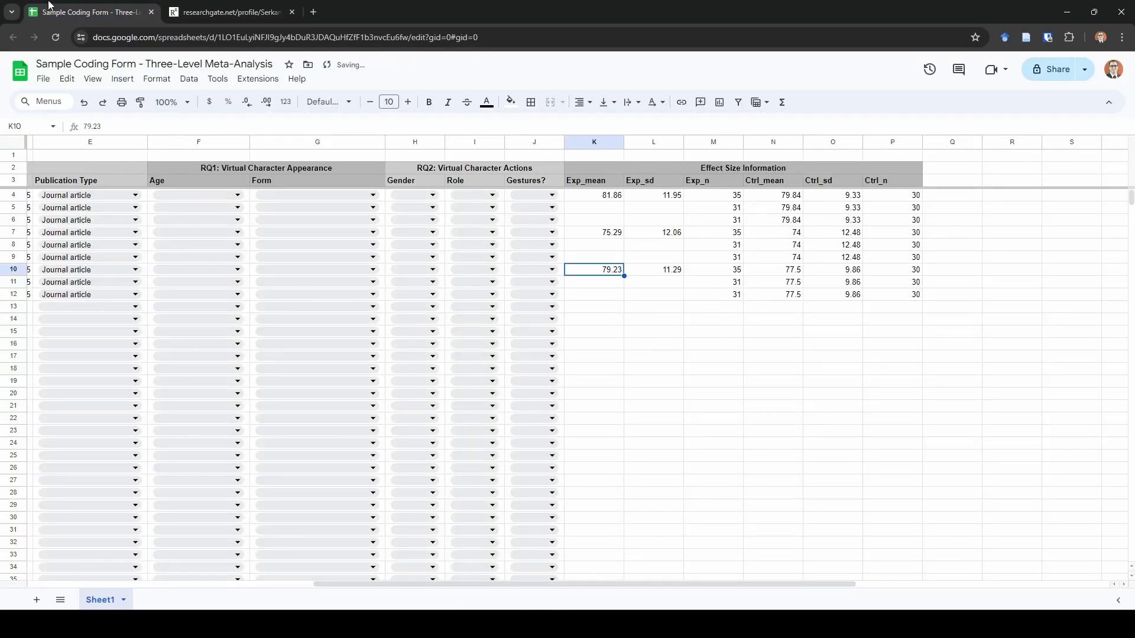
pyautogui.click(225, 6)
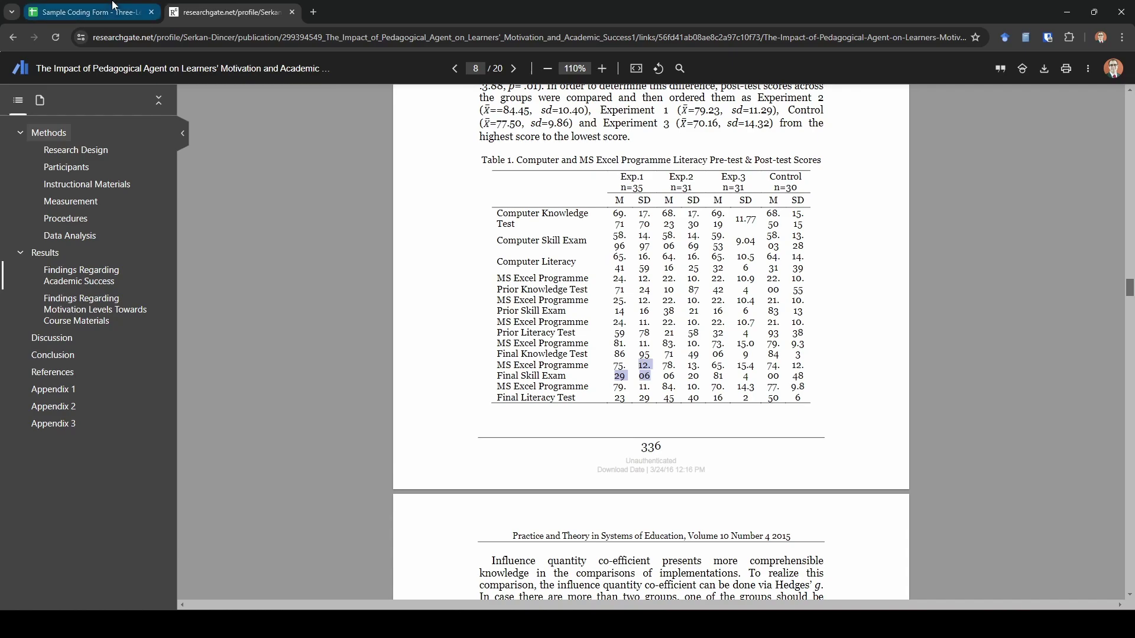
pyautogui.click(95, 11)
pyautogui.click(641, 294)
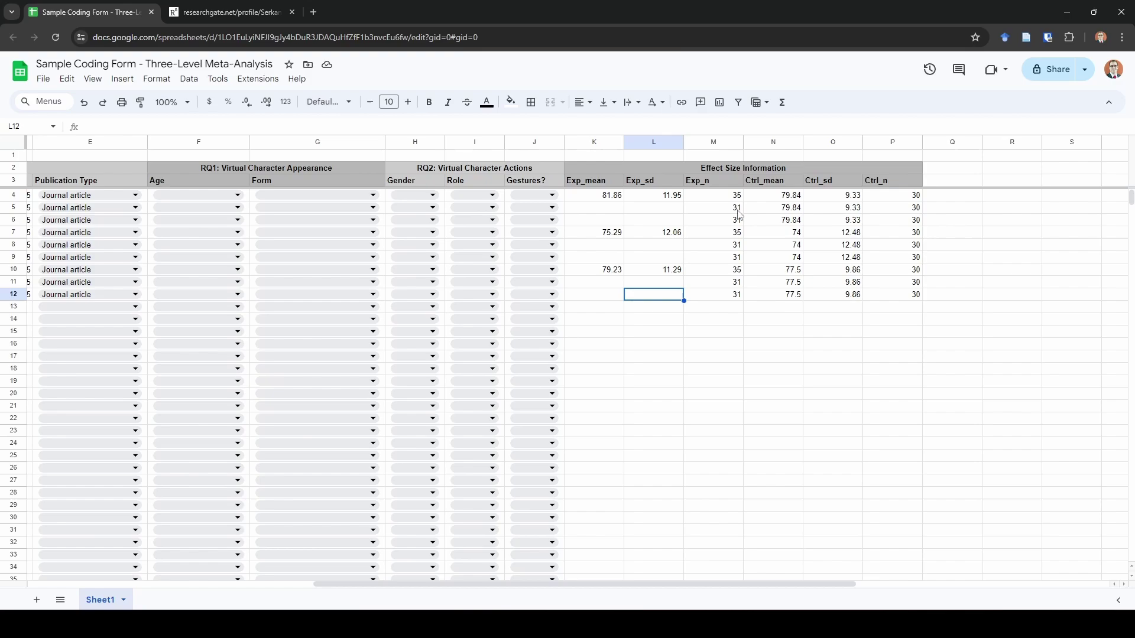
pyautogui.click(648, 212)
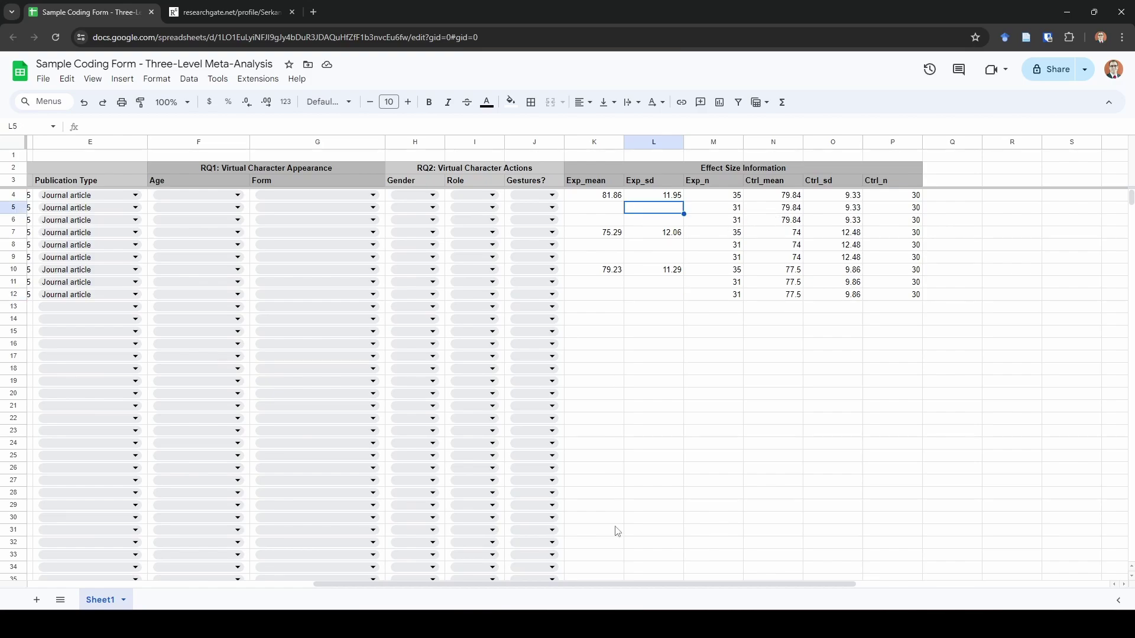
pyautogui.moveTo(669, 583); pyautogui.dragTo(443, 584)
pyautogui.click(231, 196)
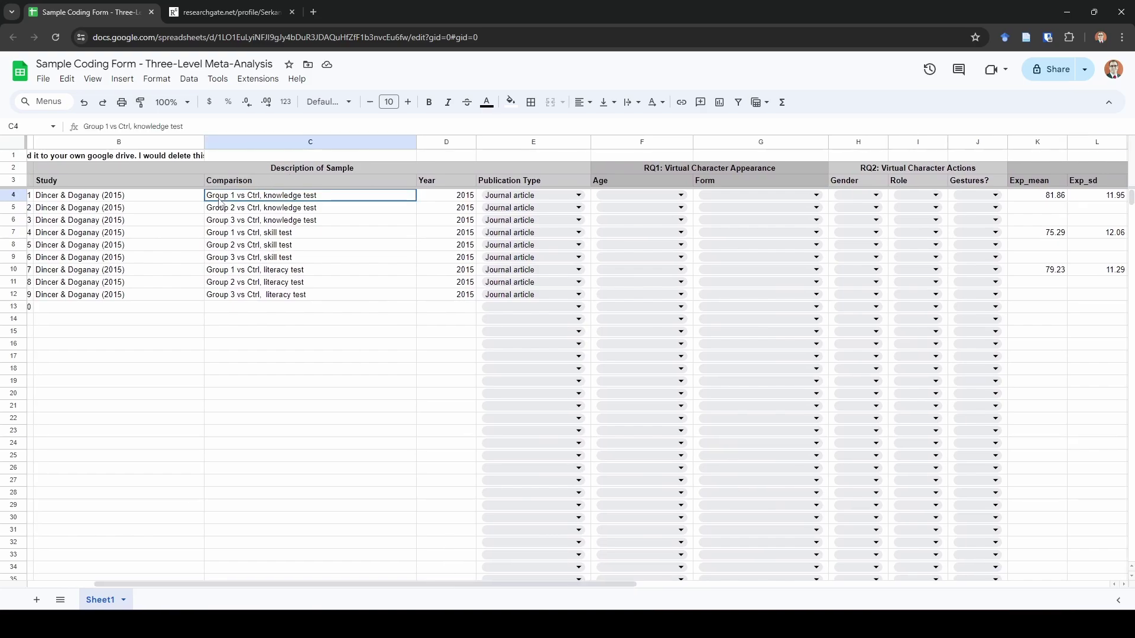
pyautogui.click(644, 197)
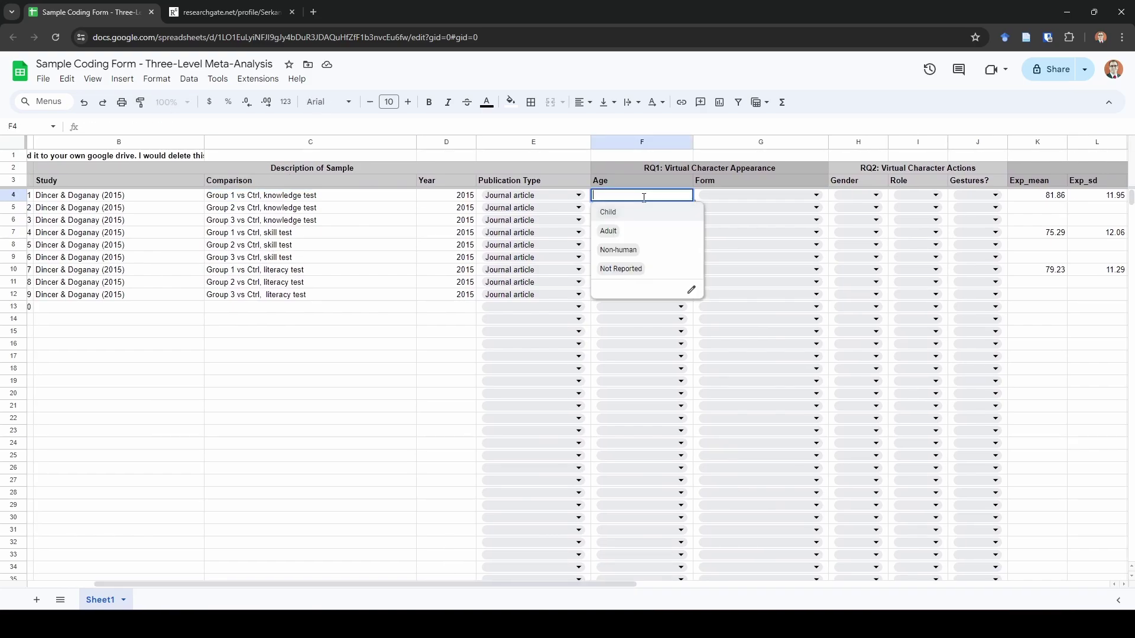
pyautogui.click(661, 168)
pyautogui.click(227, 200)
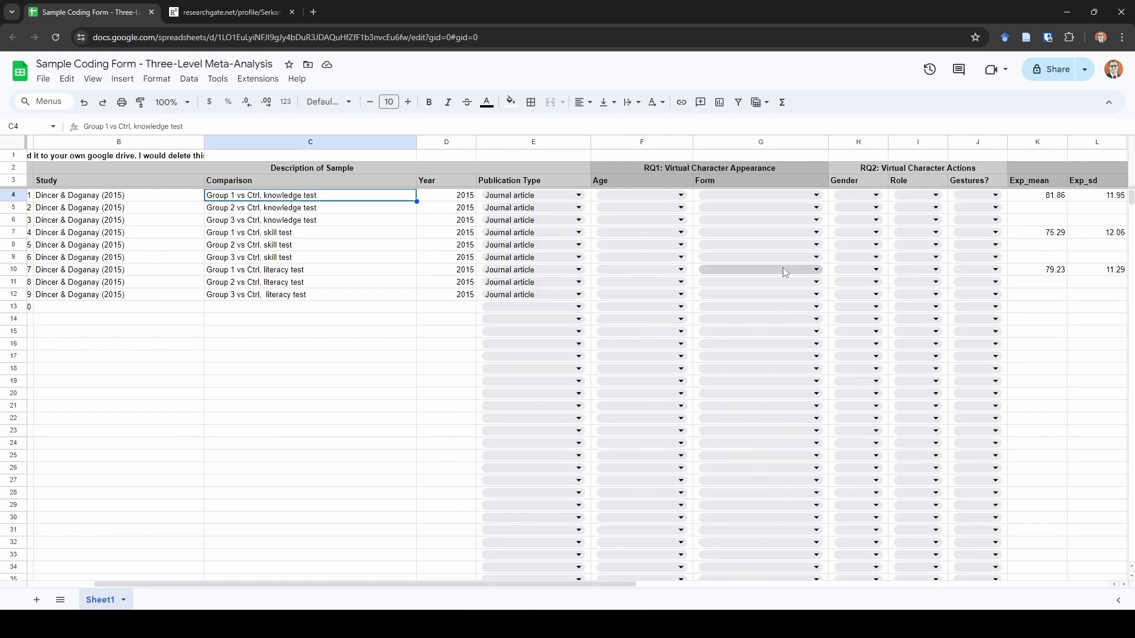
pyautogui.moveTo(372, 586); pyautogui.dragTo(152, 582)
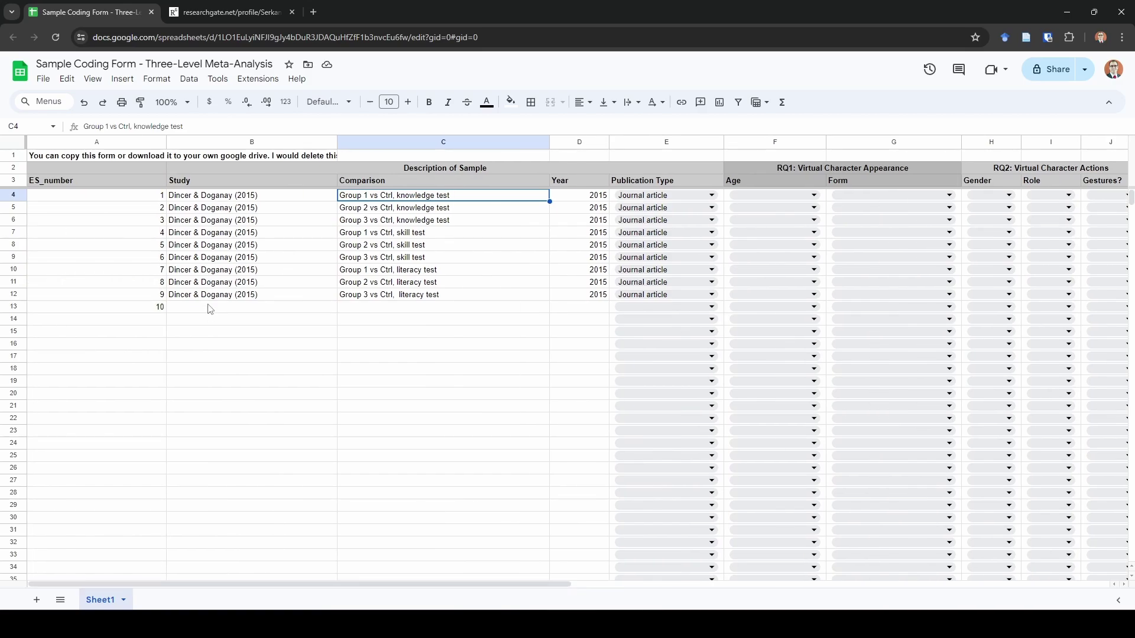
pyautogui.click(201, 334)
pyautogui.click(157, 323)
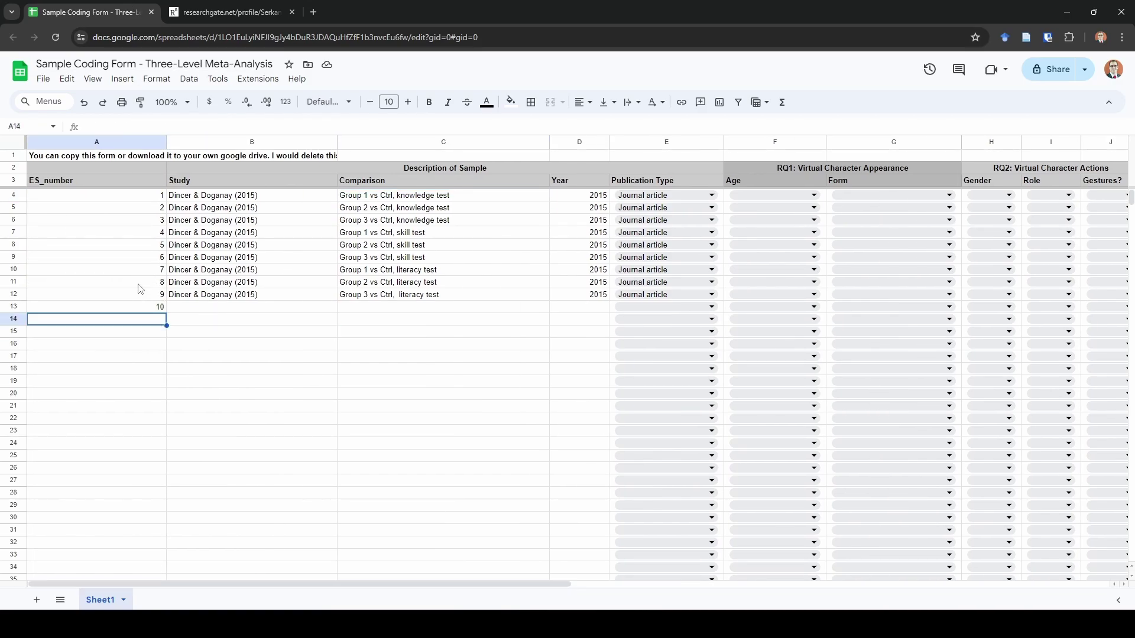
pyautogui.click(210, 308)
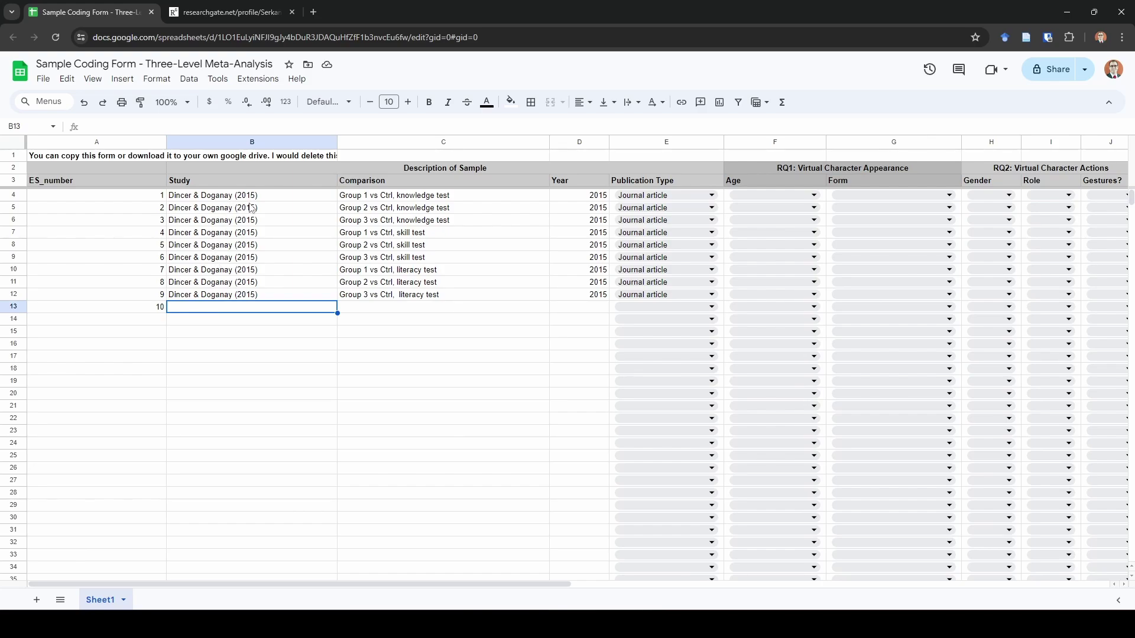
pyautogui.click(273, 197)
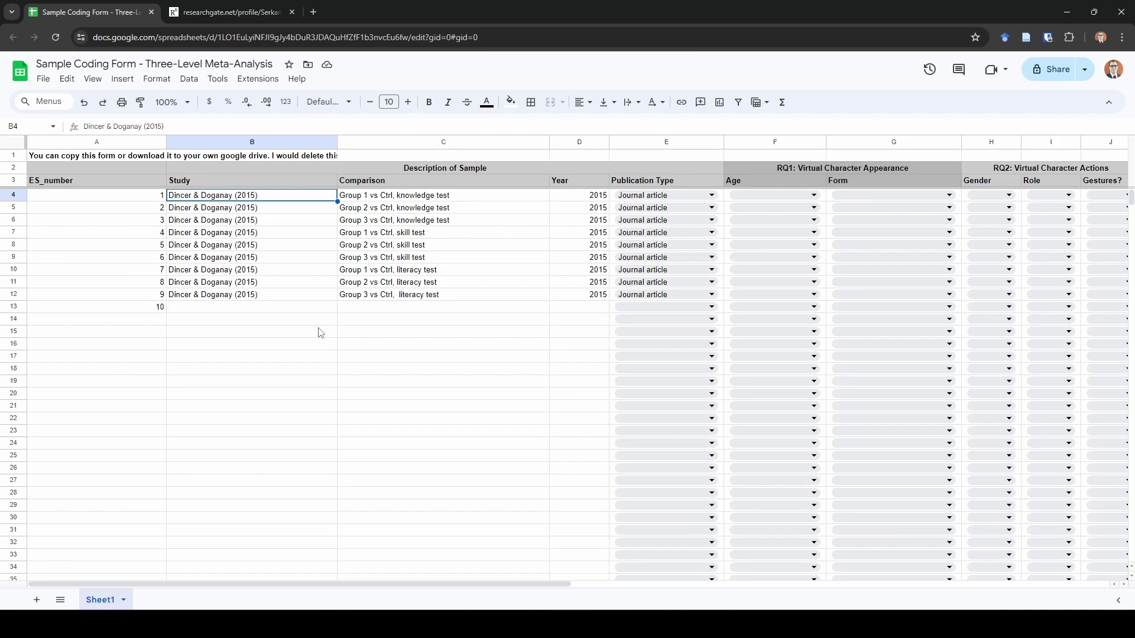
pyautogui.click(308, 295)
pyautogui.doubleClick(308, 294)
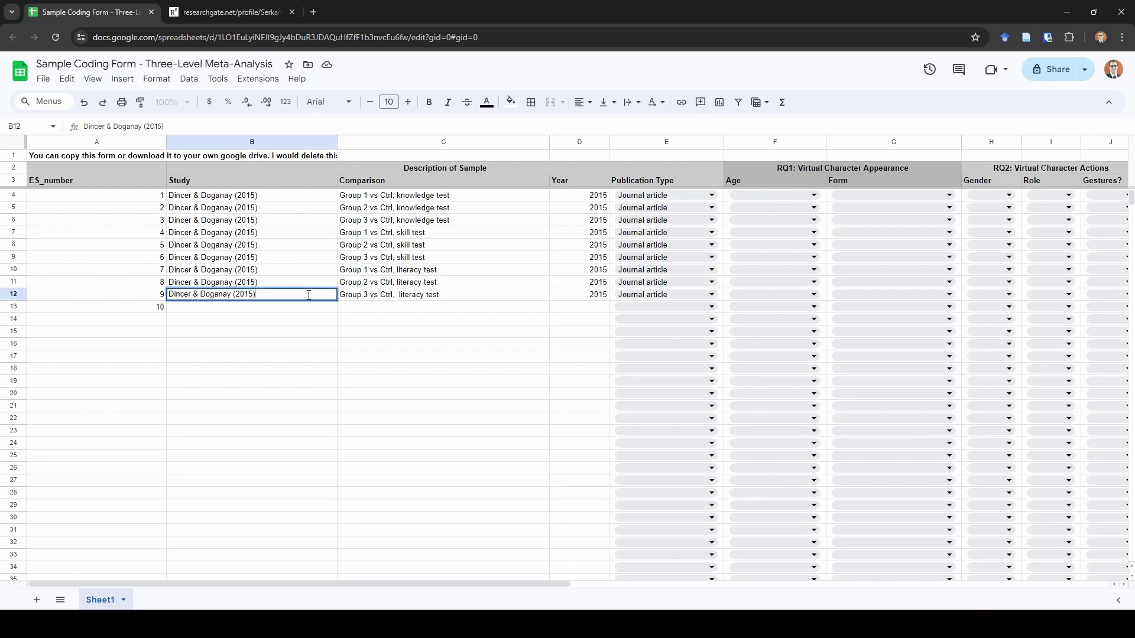
pyautogui.write('a')
pyautogui.click(302, 319)
pyautogui.moveTo(291, 296); pyautogui.dragTo(303, 191)
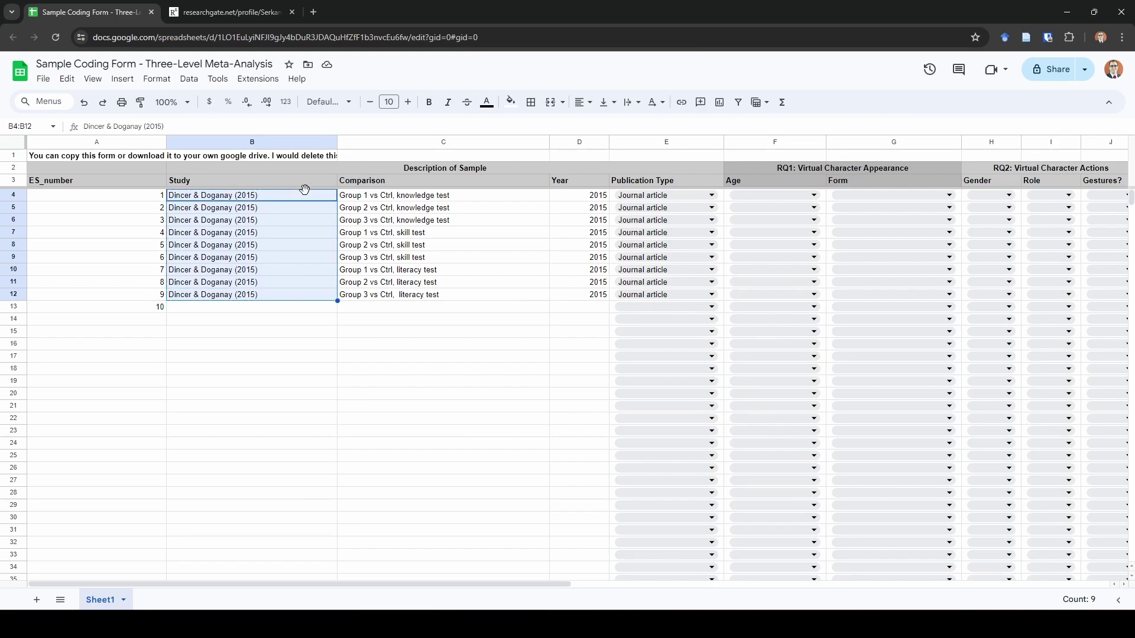
pyautogui.click(303, 211)
pyautogui.moveTo(304, 198); pyautogui.dragTo(302, 300)
pyautogui.click(296, 320)
pyautogui.click(296, 308)
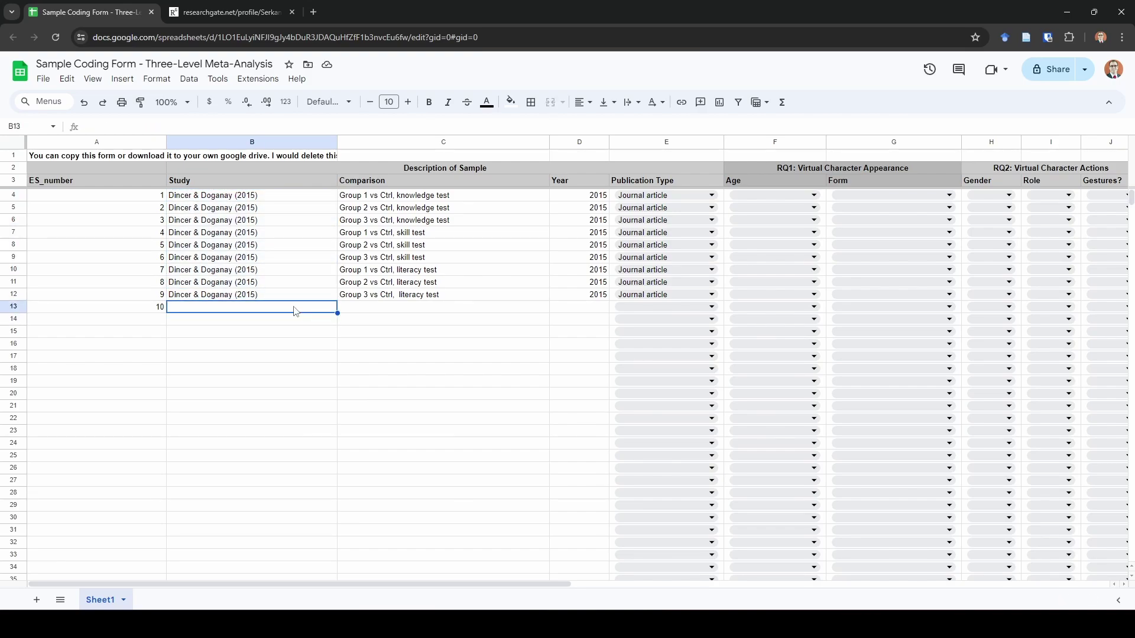
pyautogui.write('D')
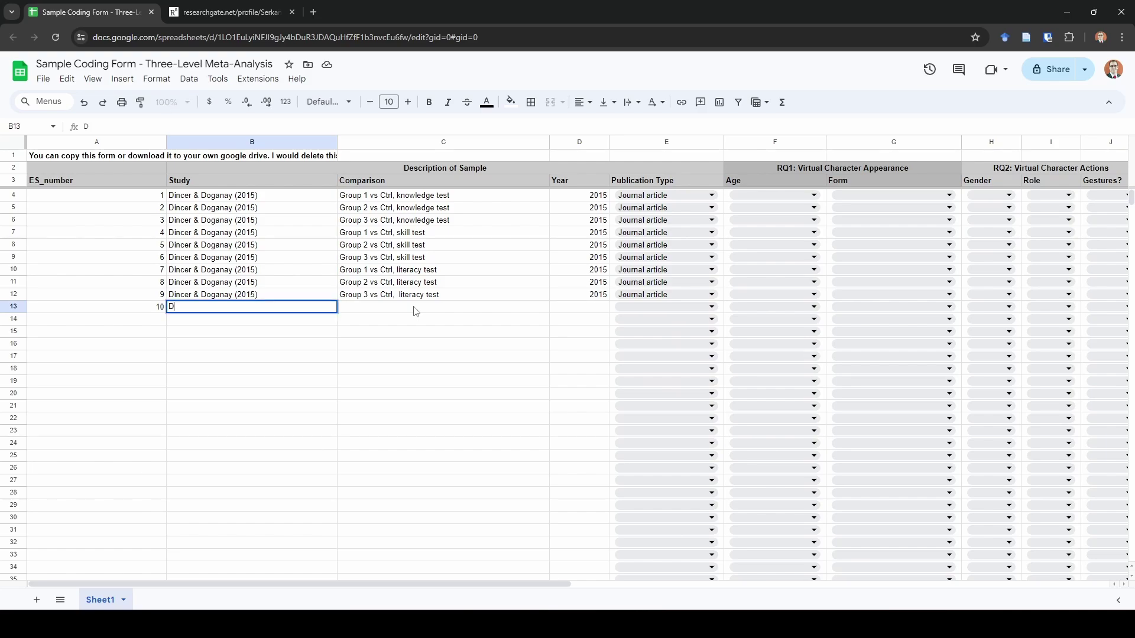
pyautogui.write('incer & Doganay')
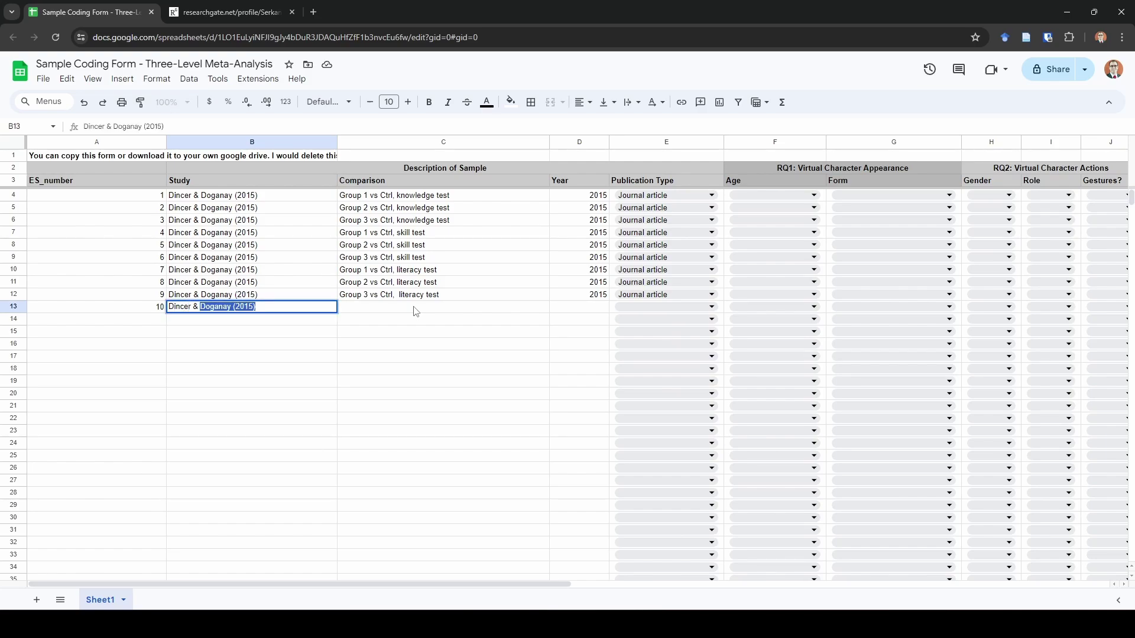
pyautogui.write(' (2017)')
pyautogui.press('Return')
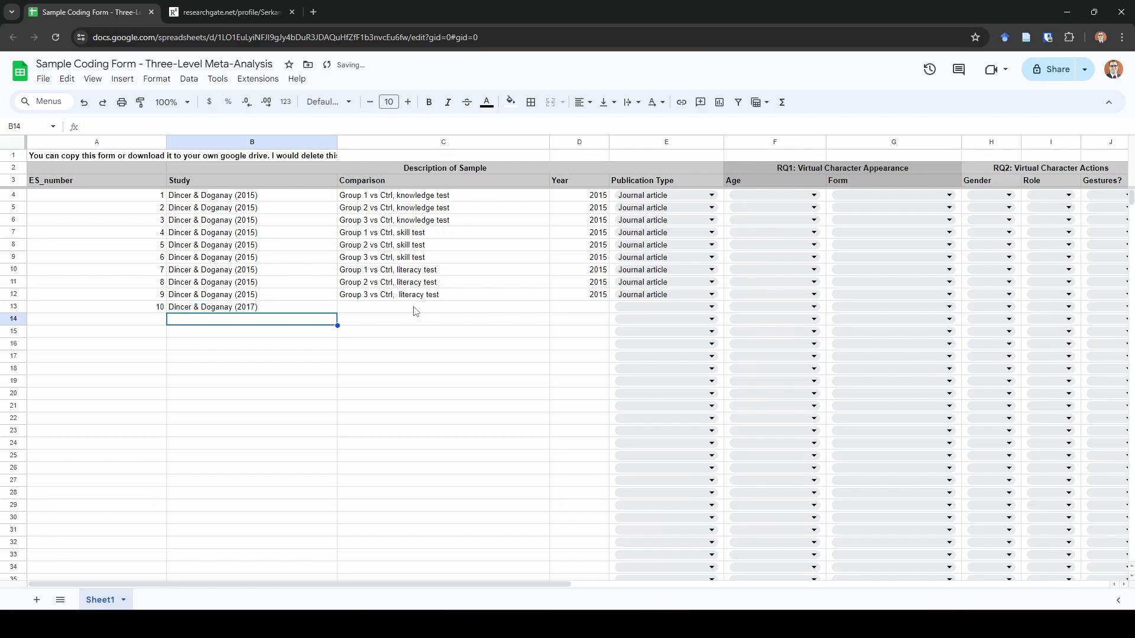
pyautogui.press('Up')
pyautogui.press('Delete')
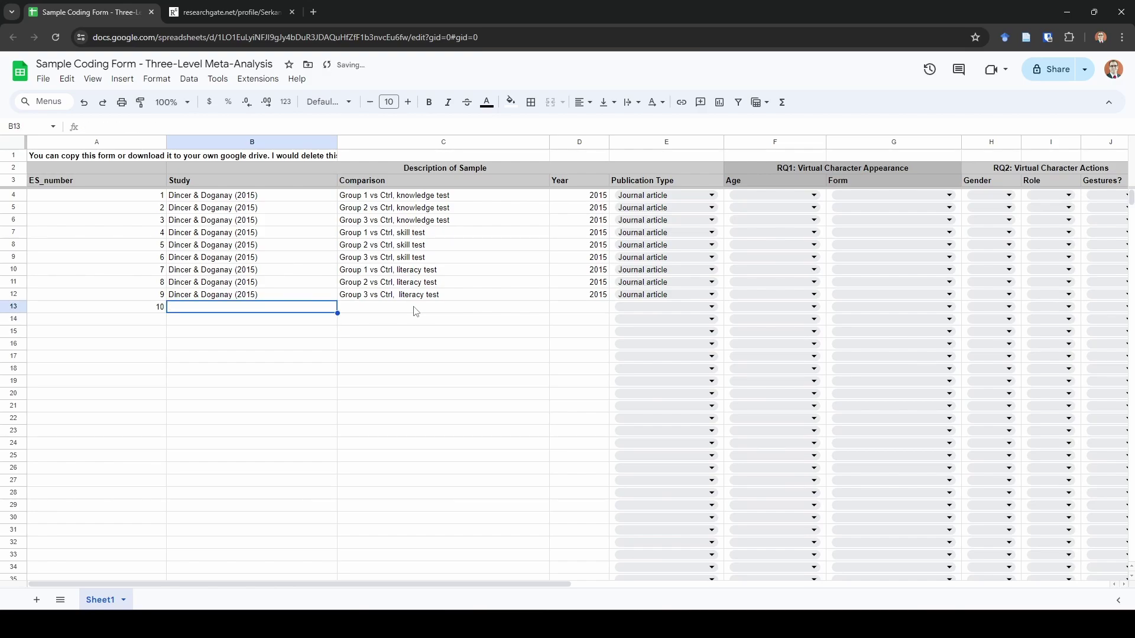
pyautogui.click(311, 287)
pyautogui.click(295, 294)
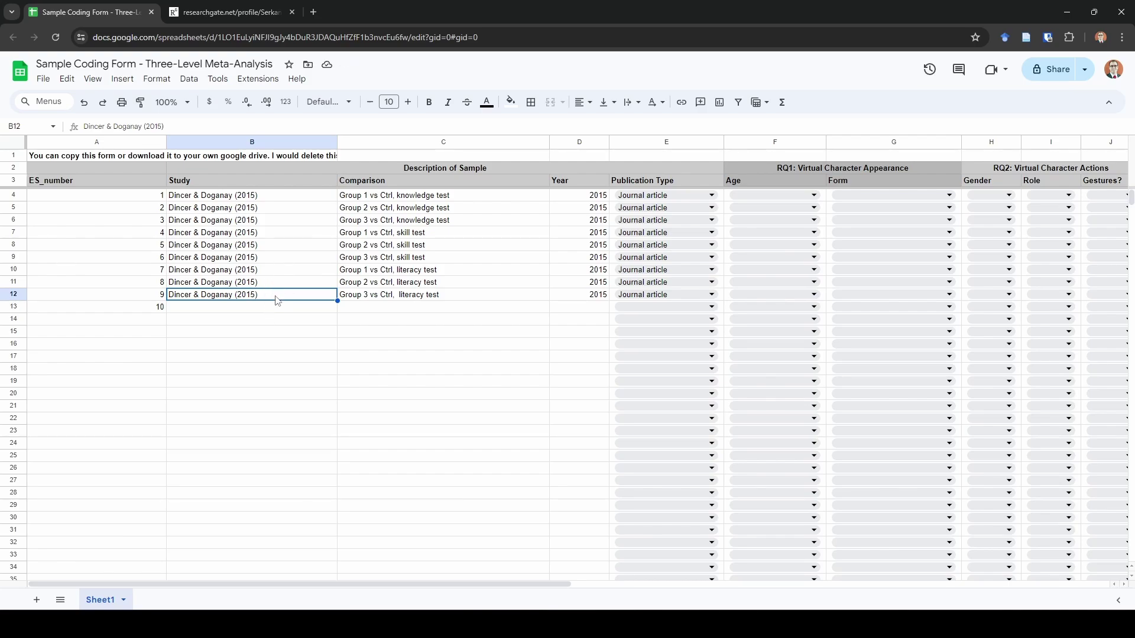
pyautogui.click(133, 198)
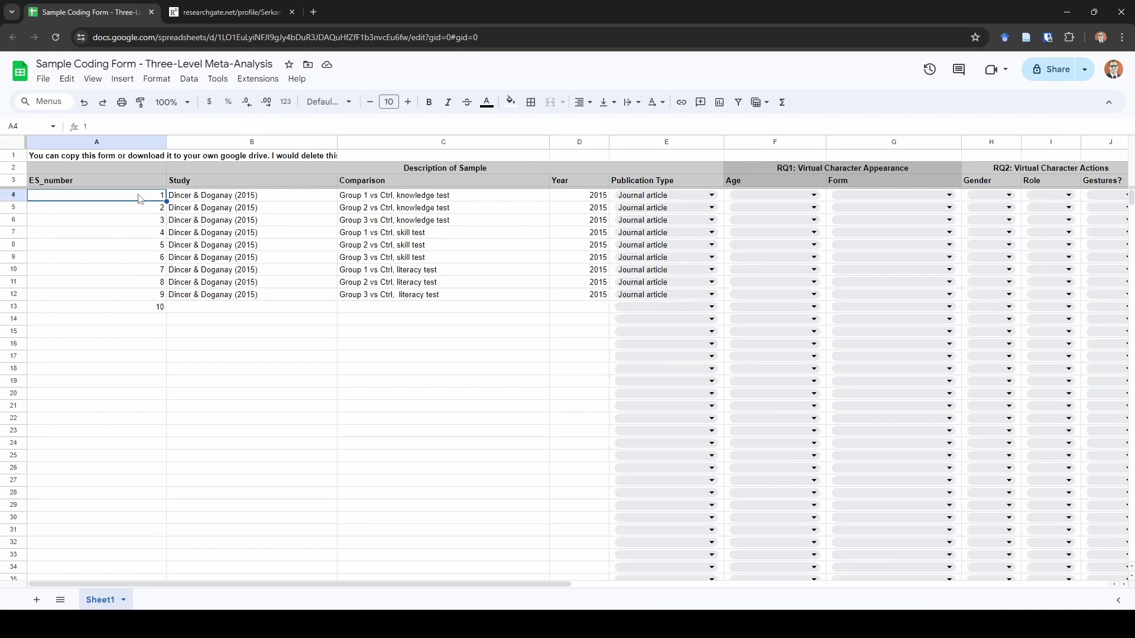
pyautogui.click(144, 312)
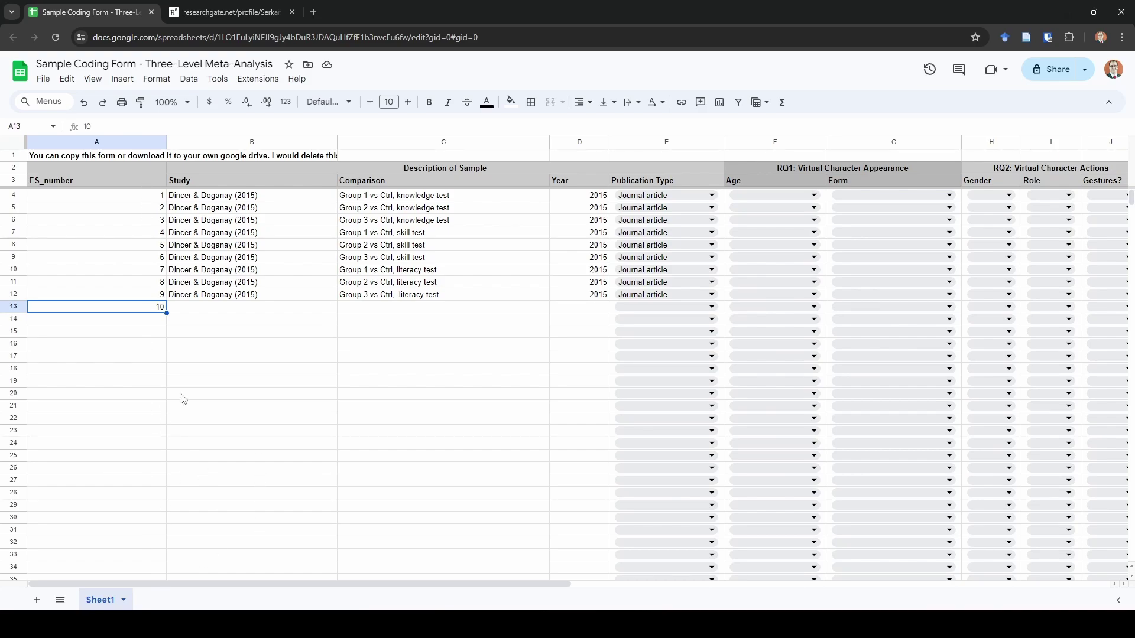
pyautogui.click(157, 322)
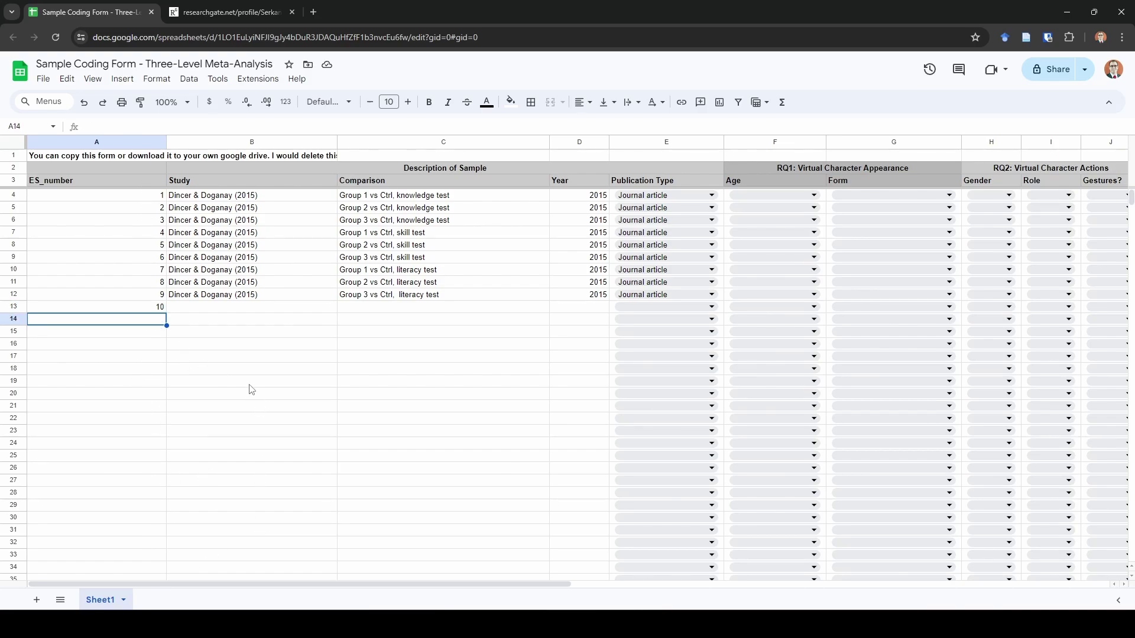
pyautogui.scroll(-3, 177, 367)
pyautogui.scroll(3, 152, 355)
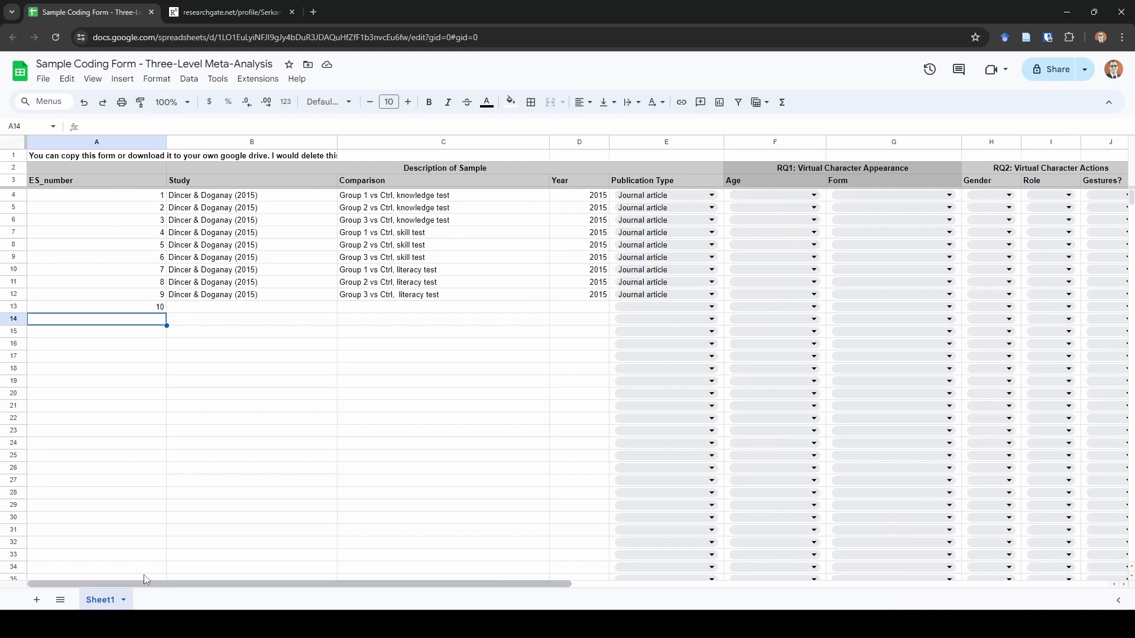